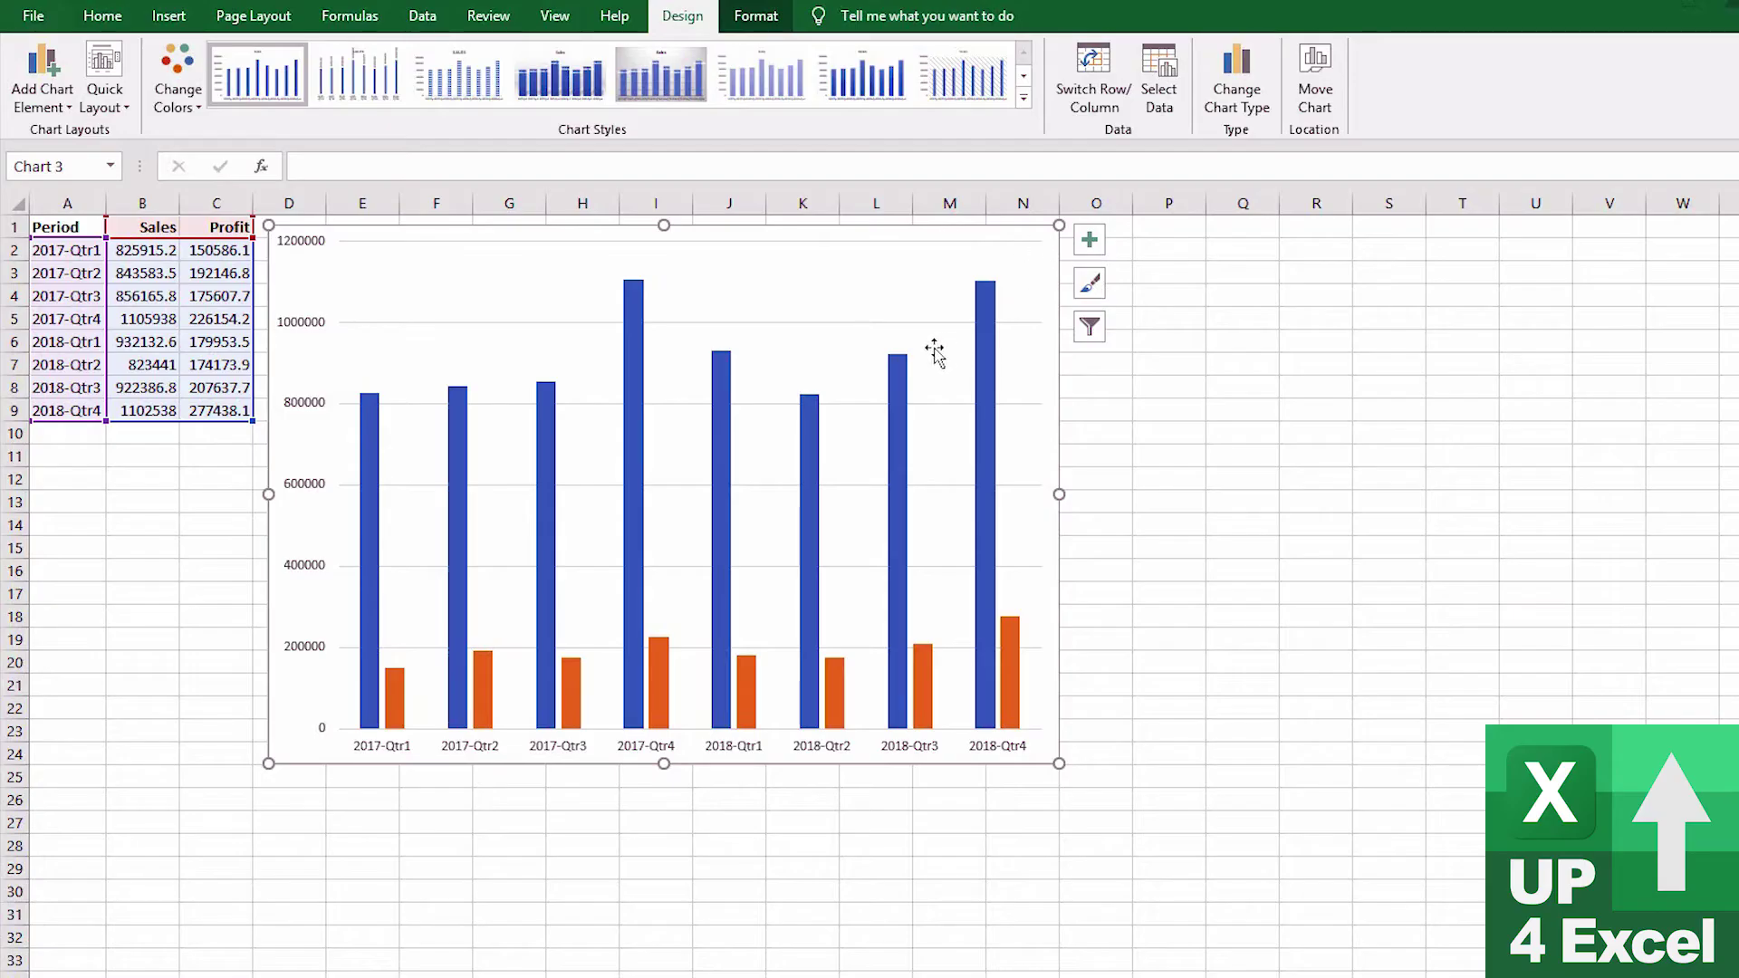
Step: In Change Chart Type, try Combo and Stacked Column, then pick the Clustered Column grouped by Sales and Profit
click(1237, 93)
mouse_move(652, 616)
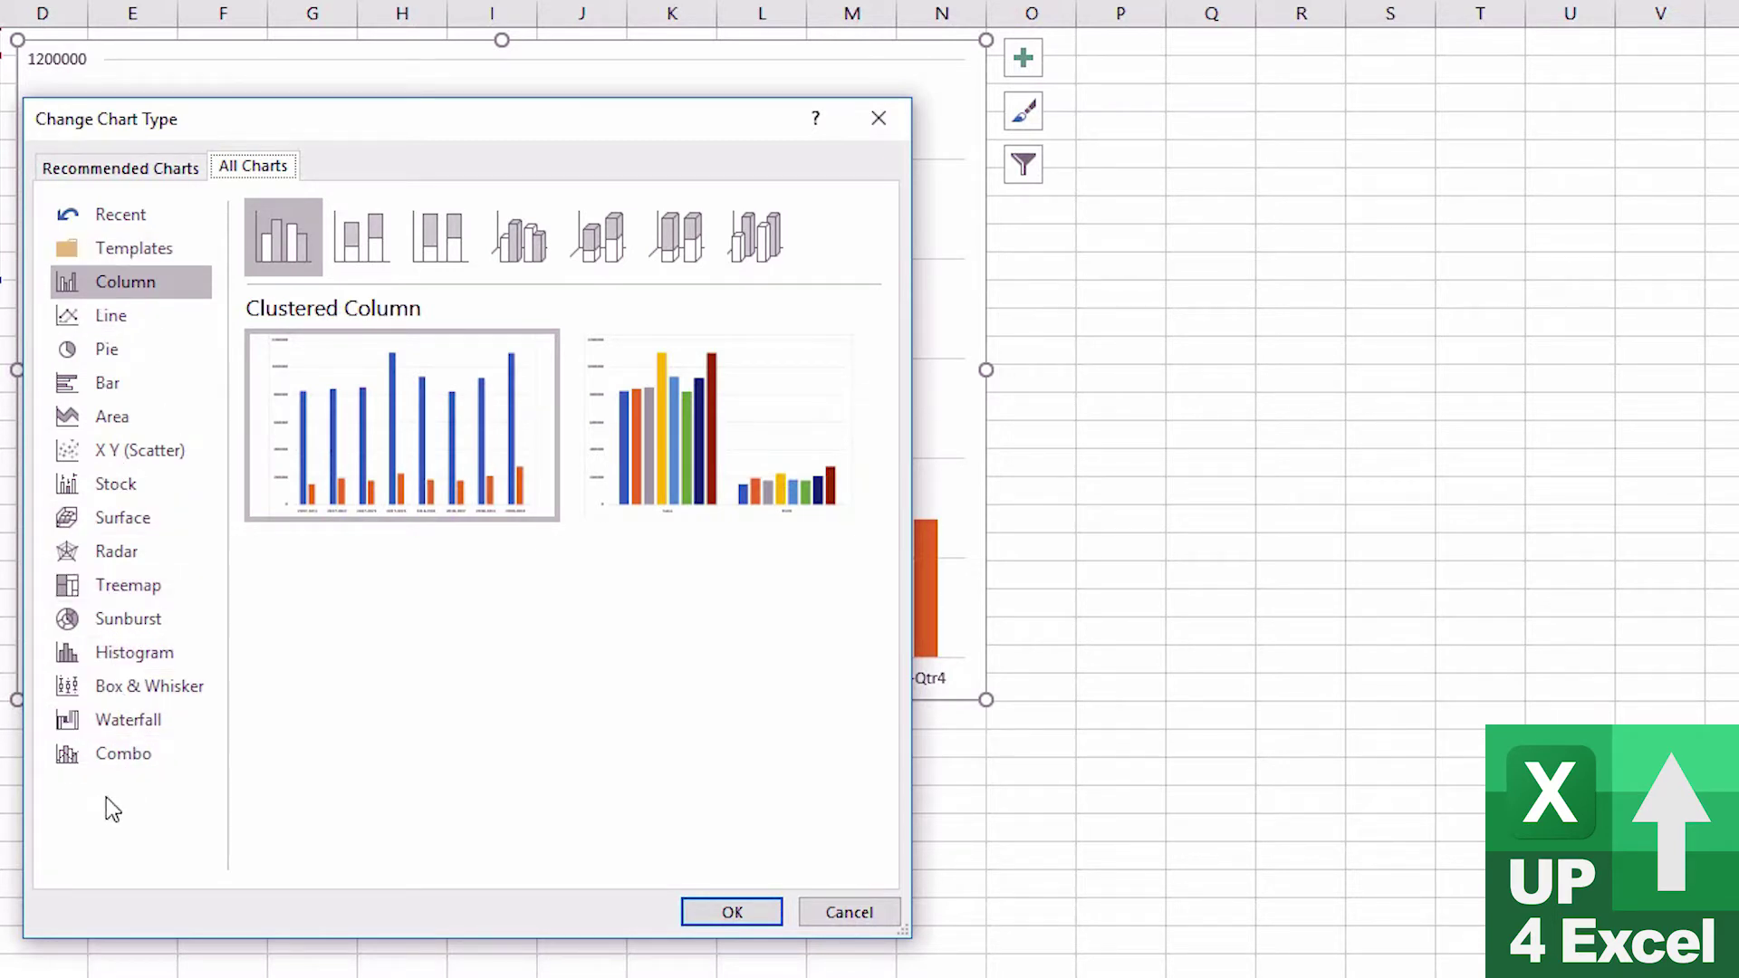
click(128, 761)
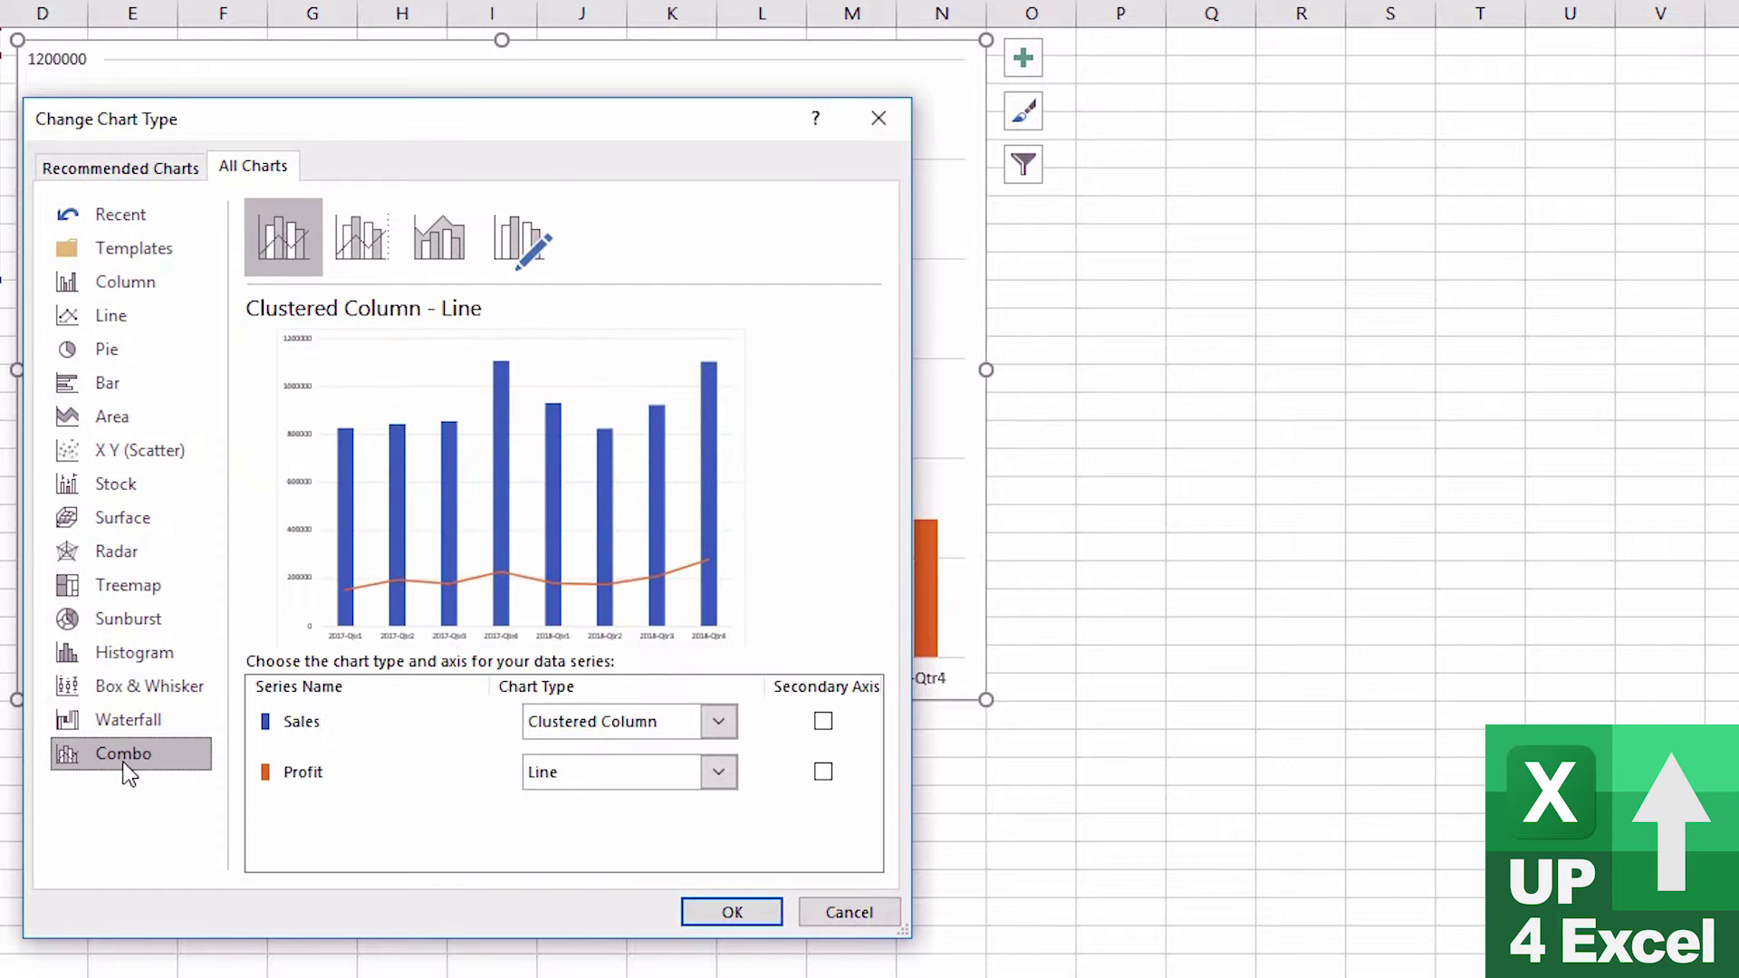
click(86, 282)
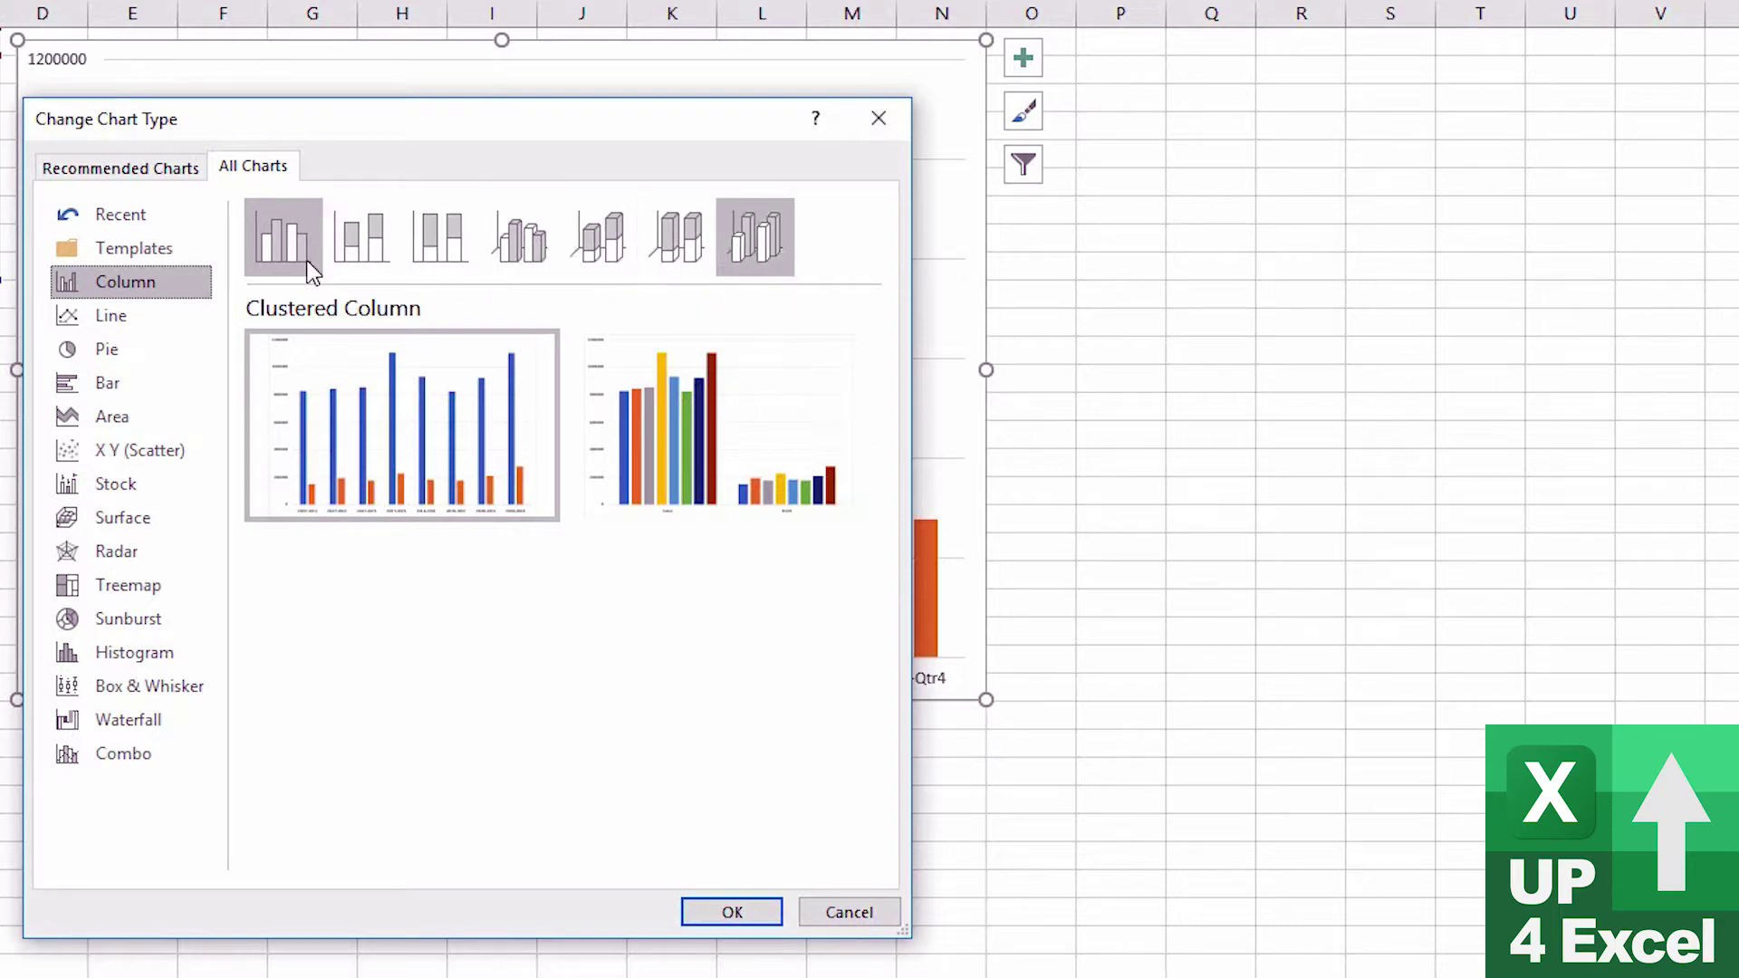
click(358, 252)
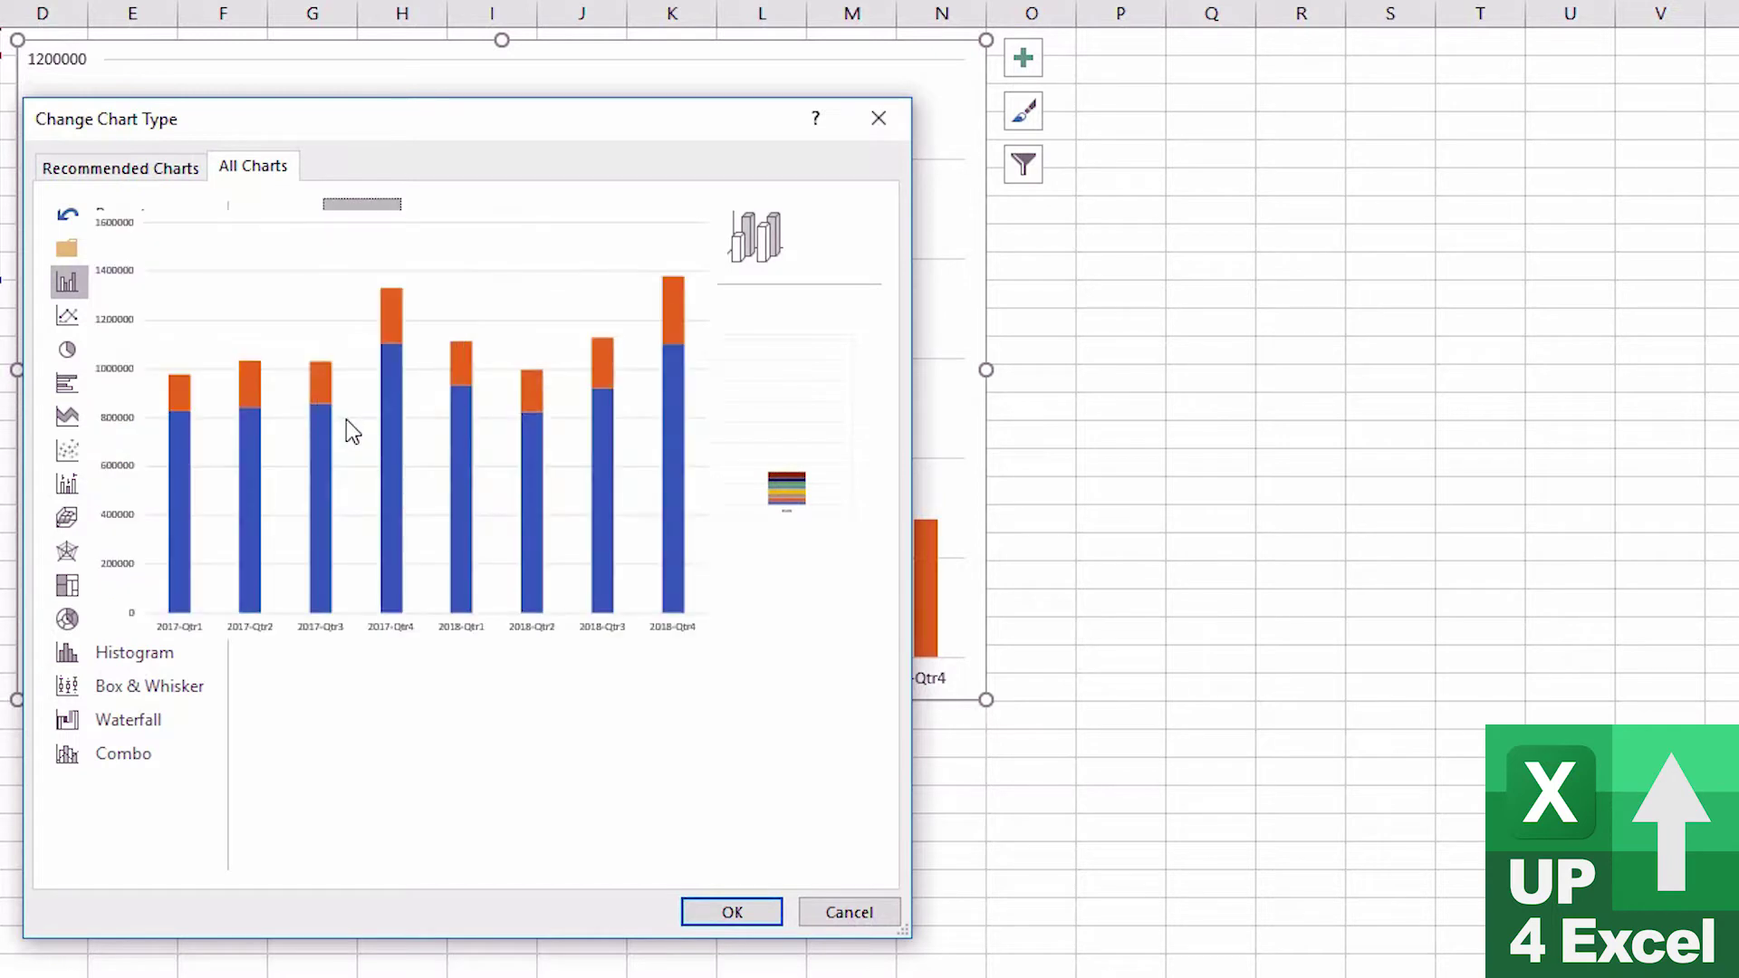
mouse_move(688, 412)
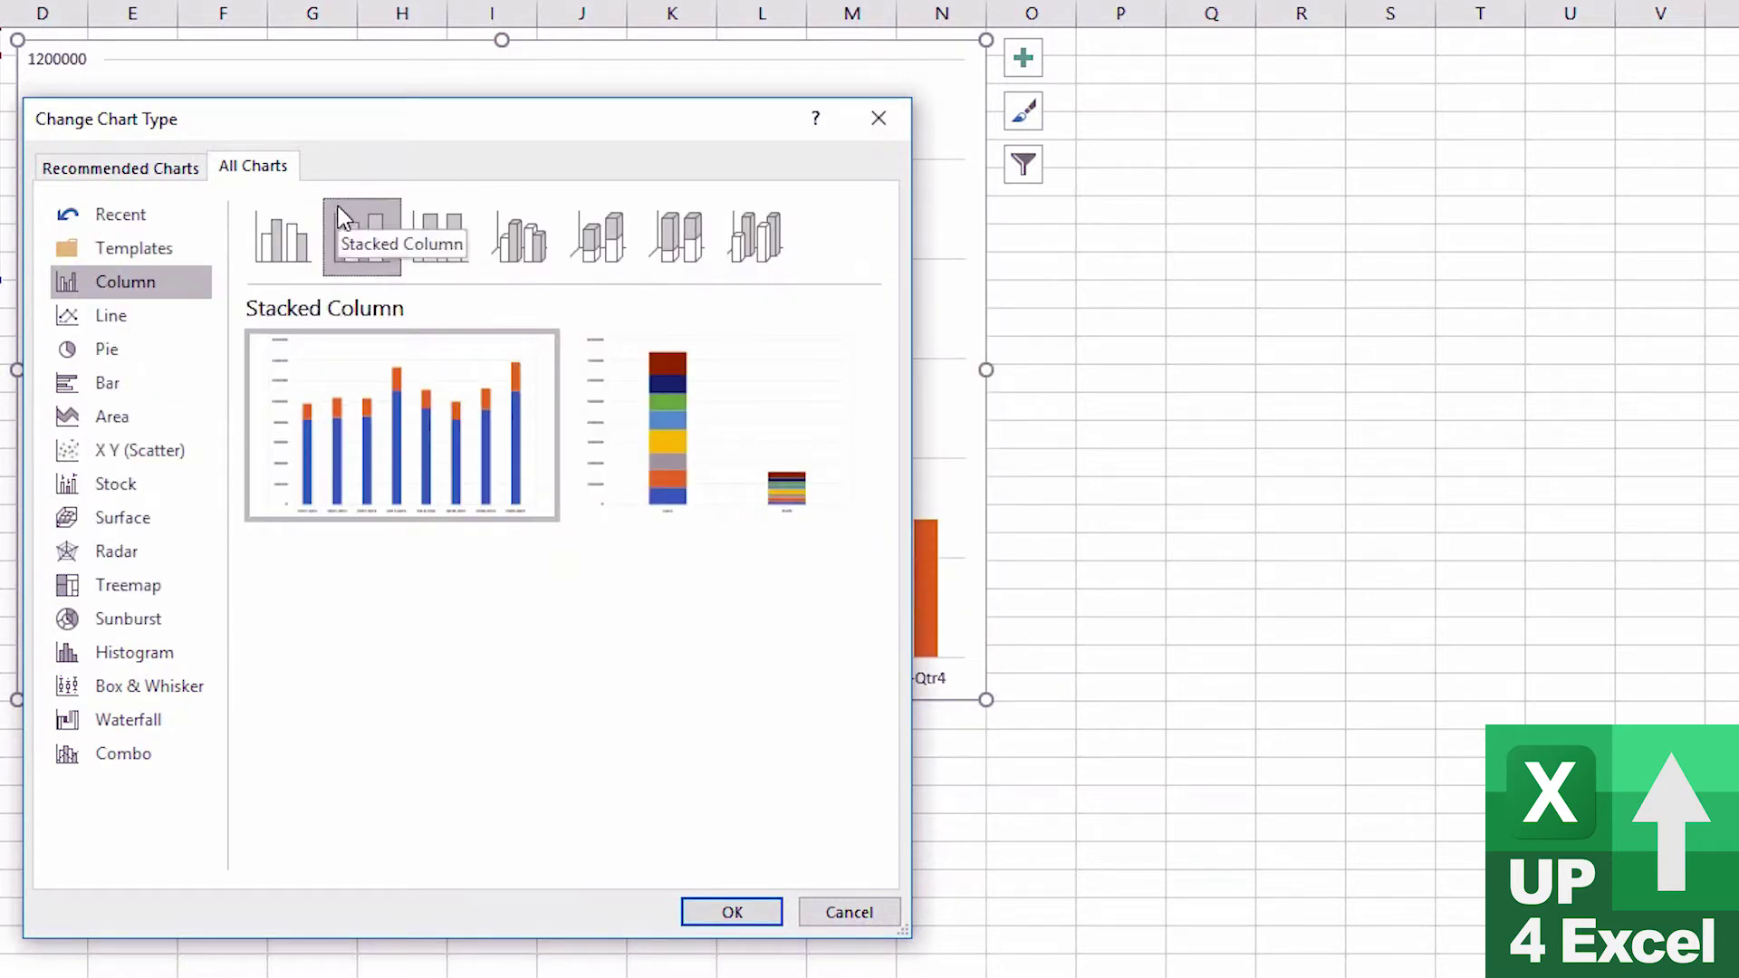
click(295, 217)
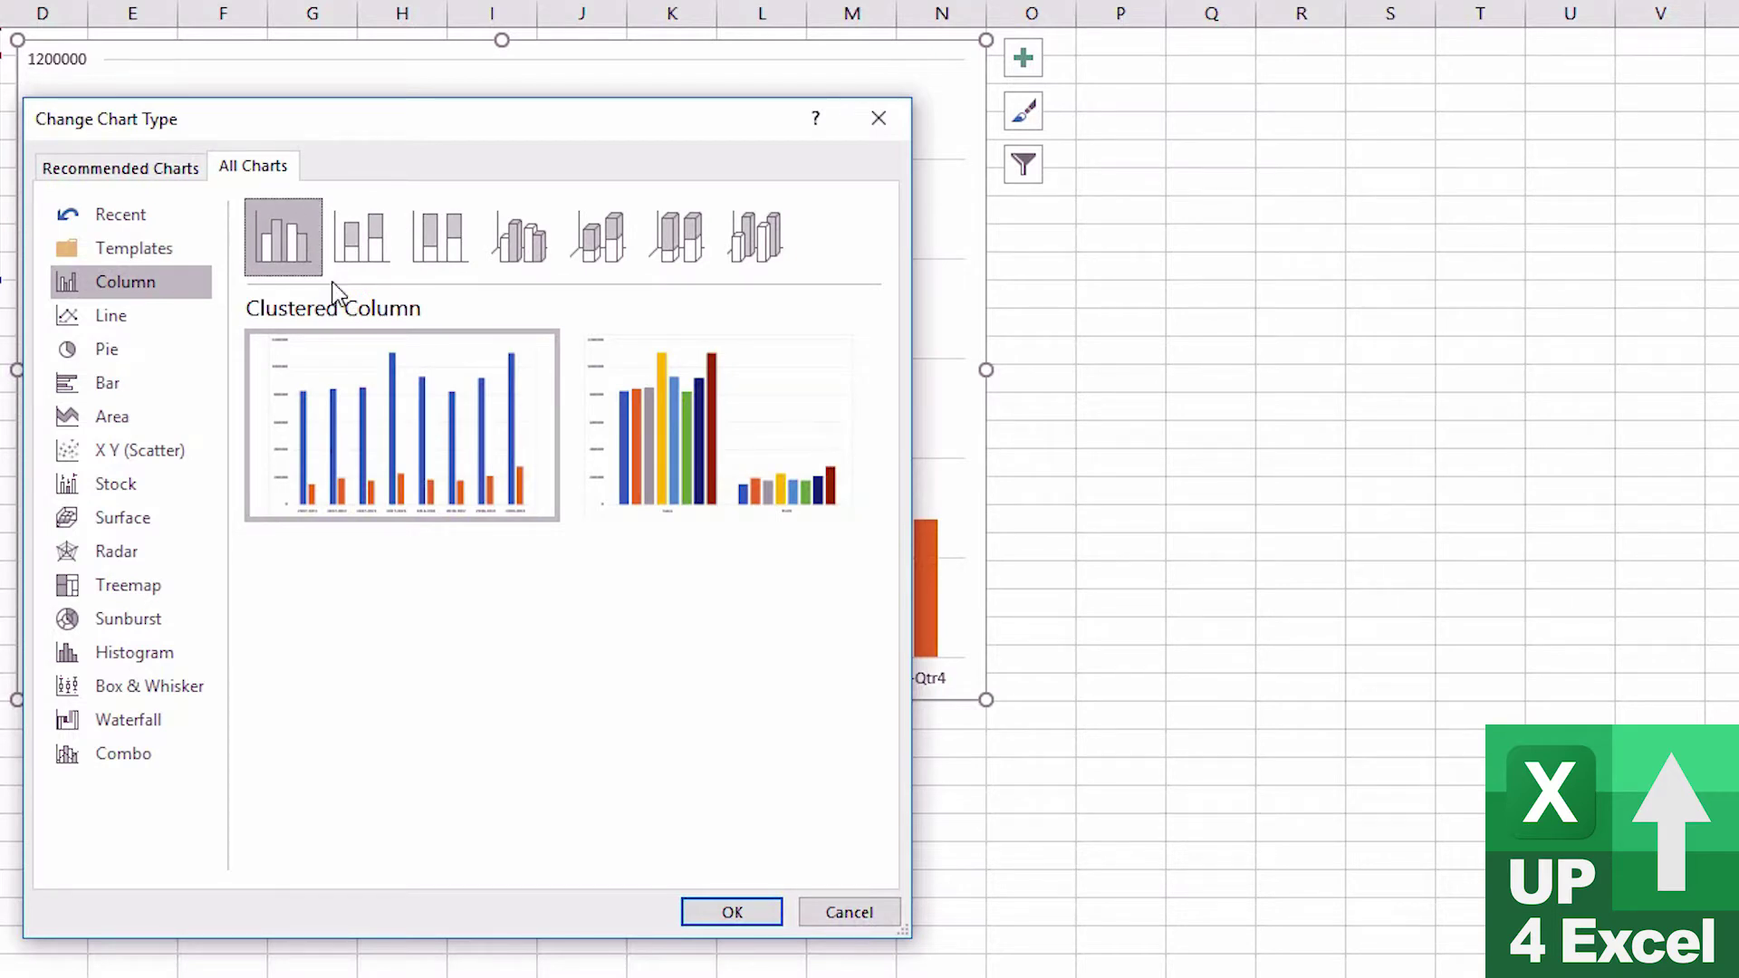
mouse_move(427, 458)
mouse_move(772, 438)
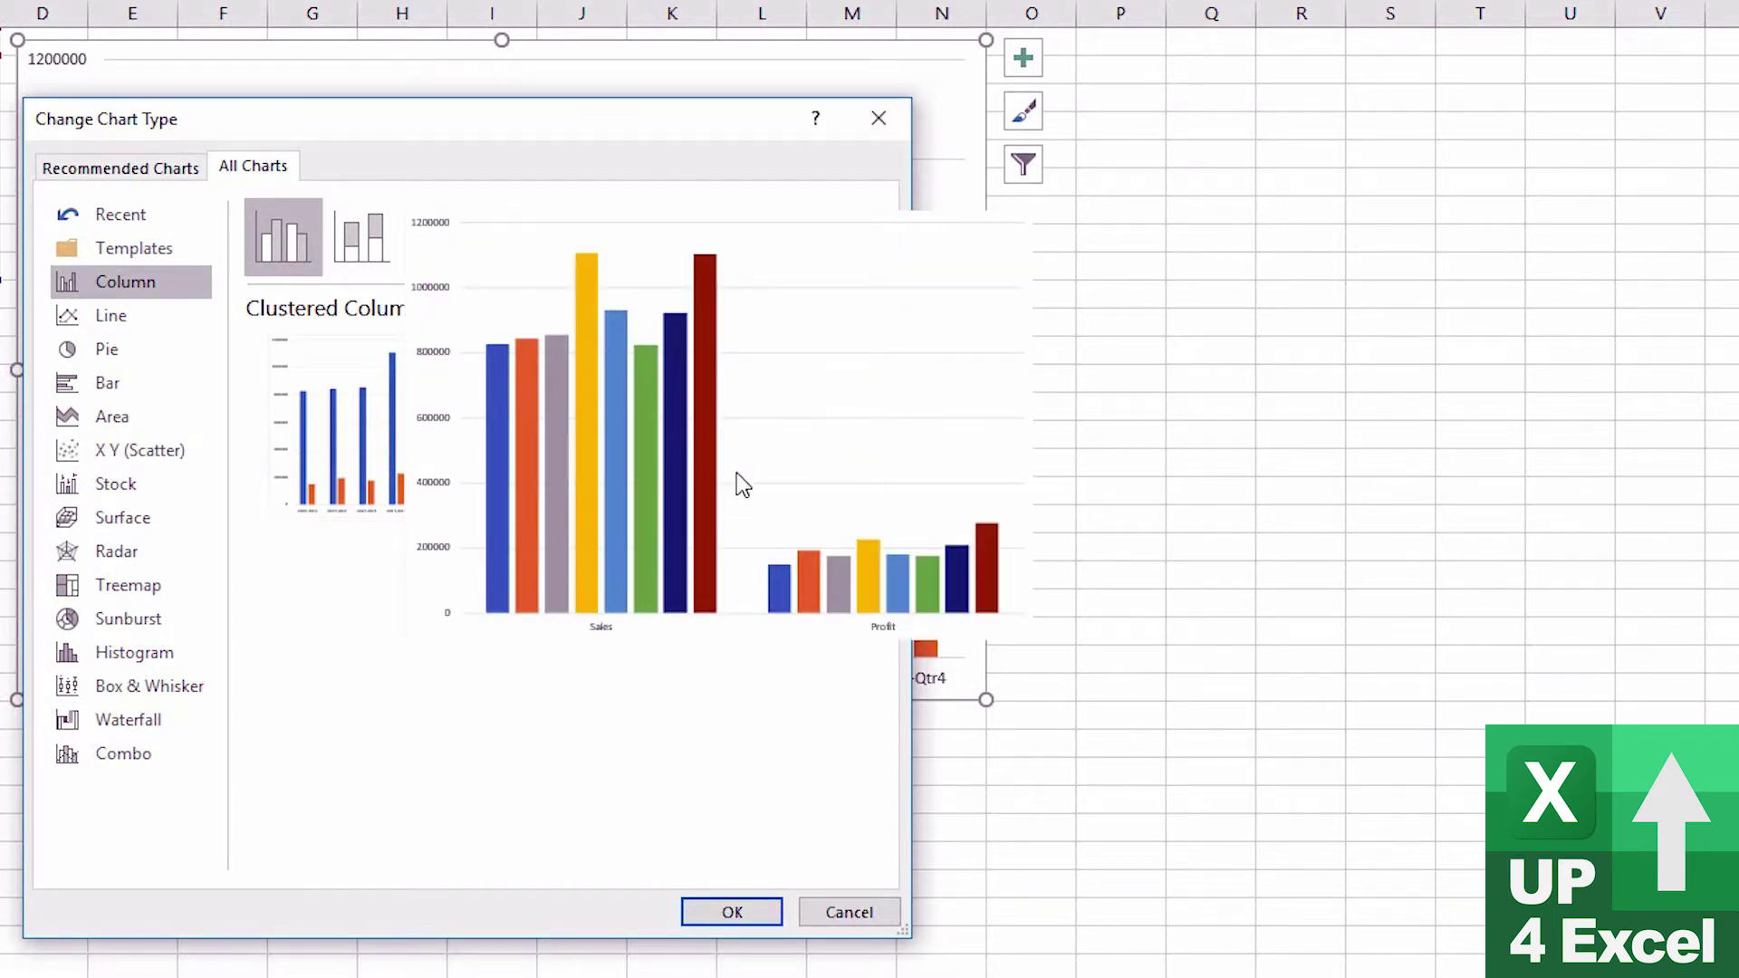
Step: Apply the Sales/Profit-grouped columns, then switch rows and columns so quarters return to the horizontal axis
click(733, 915)
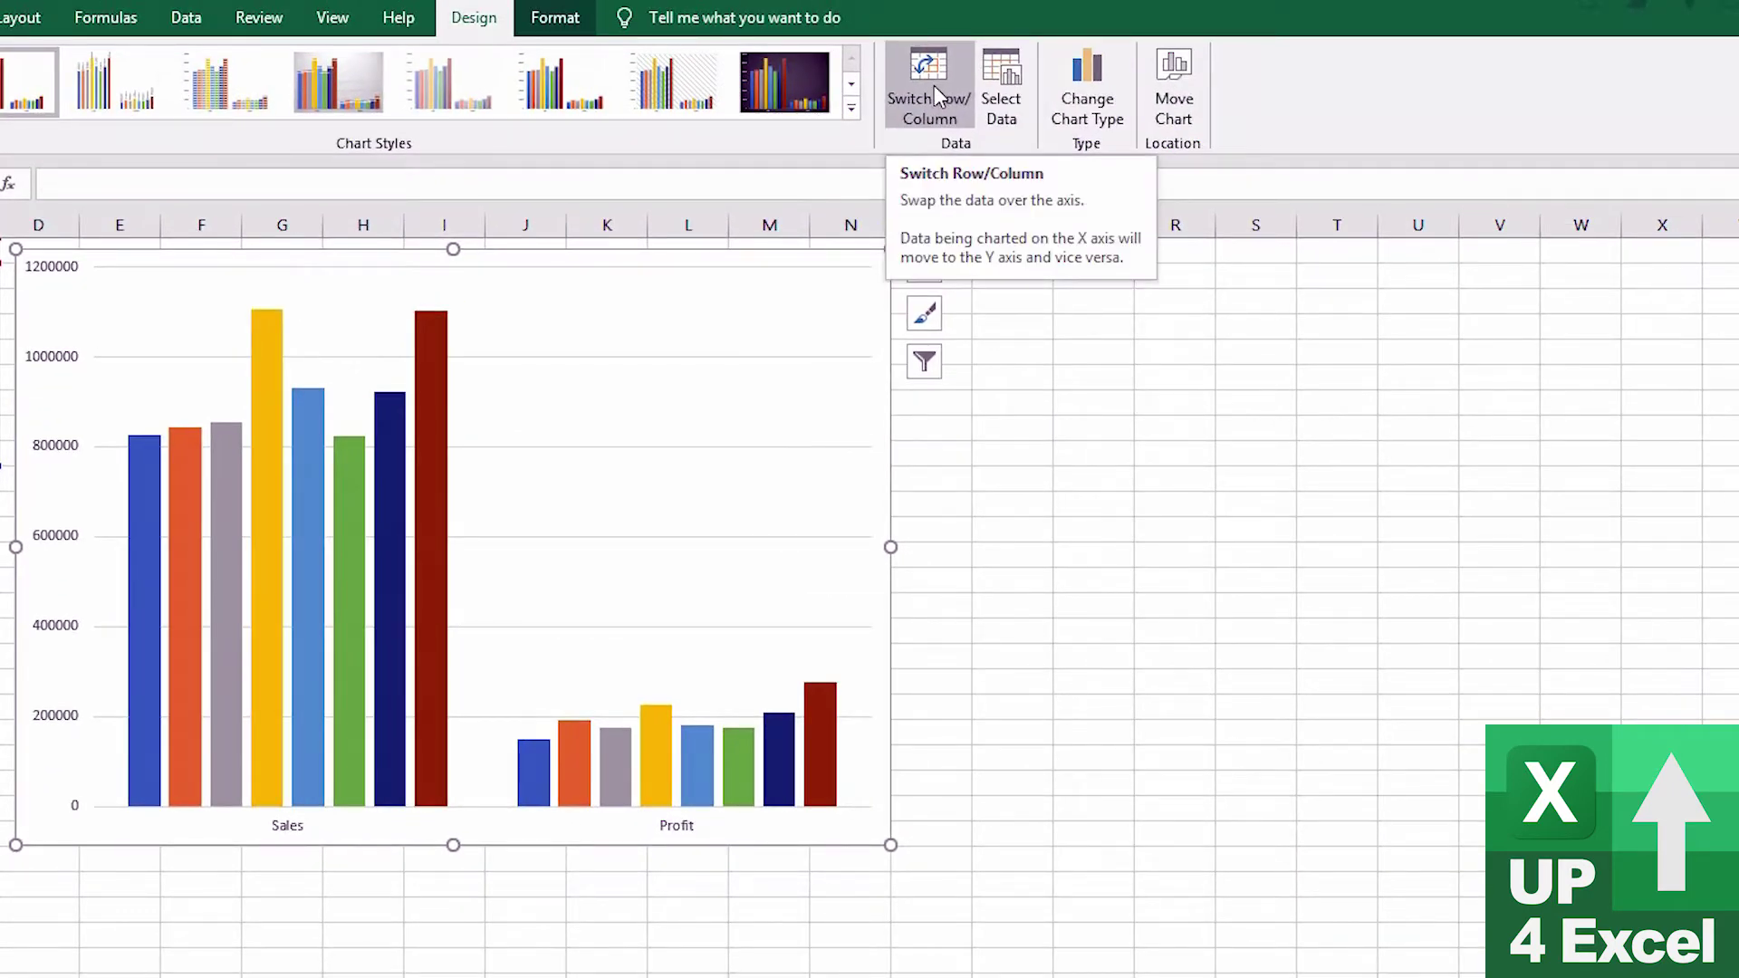
click(933, 85)
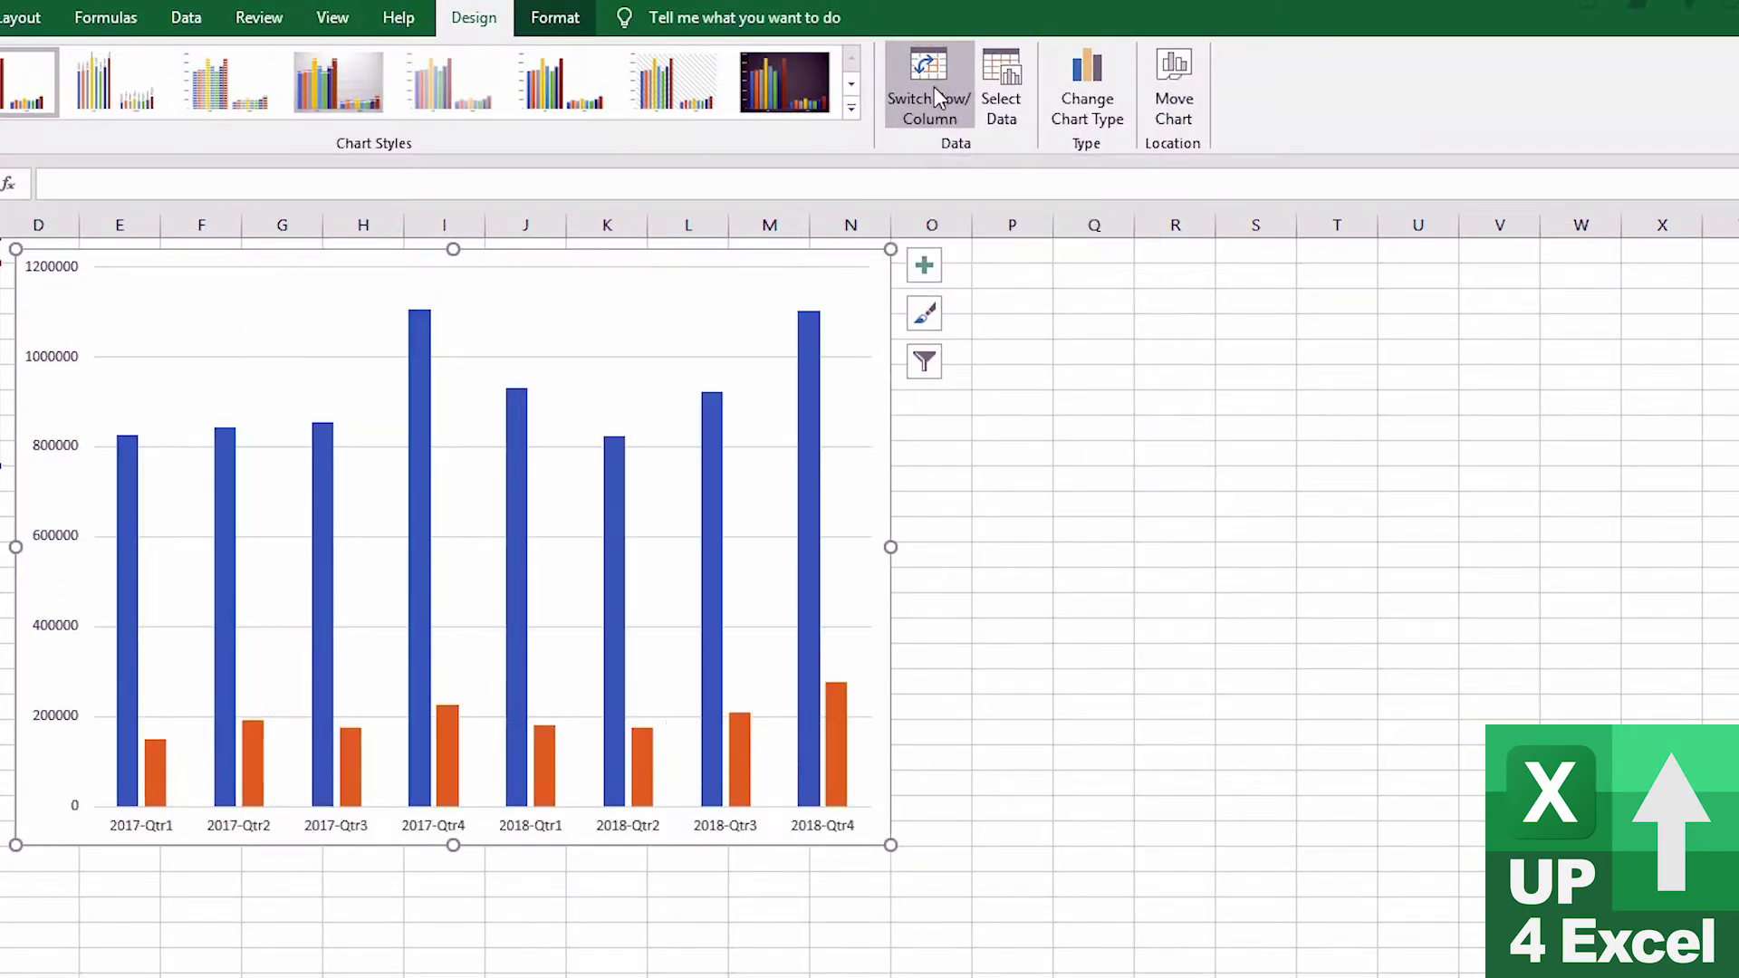
click(933, 85)
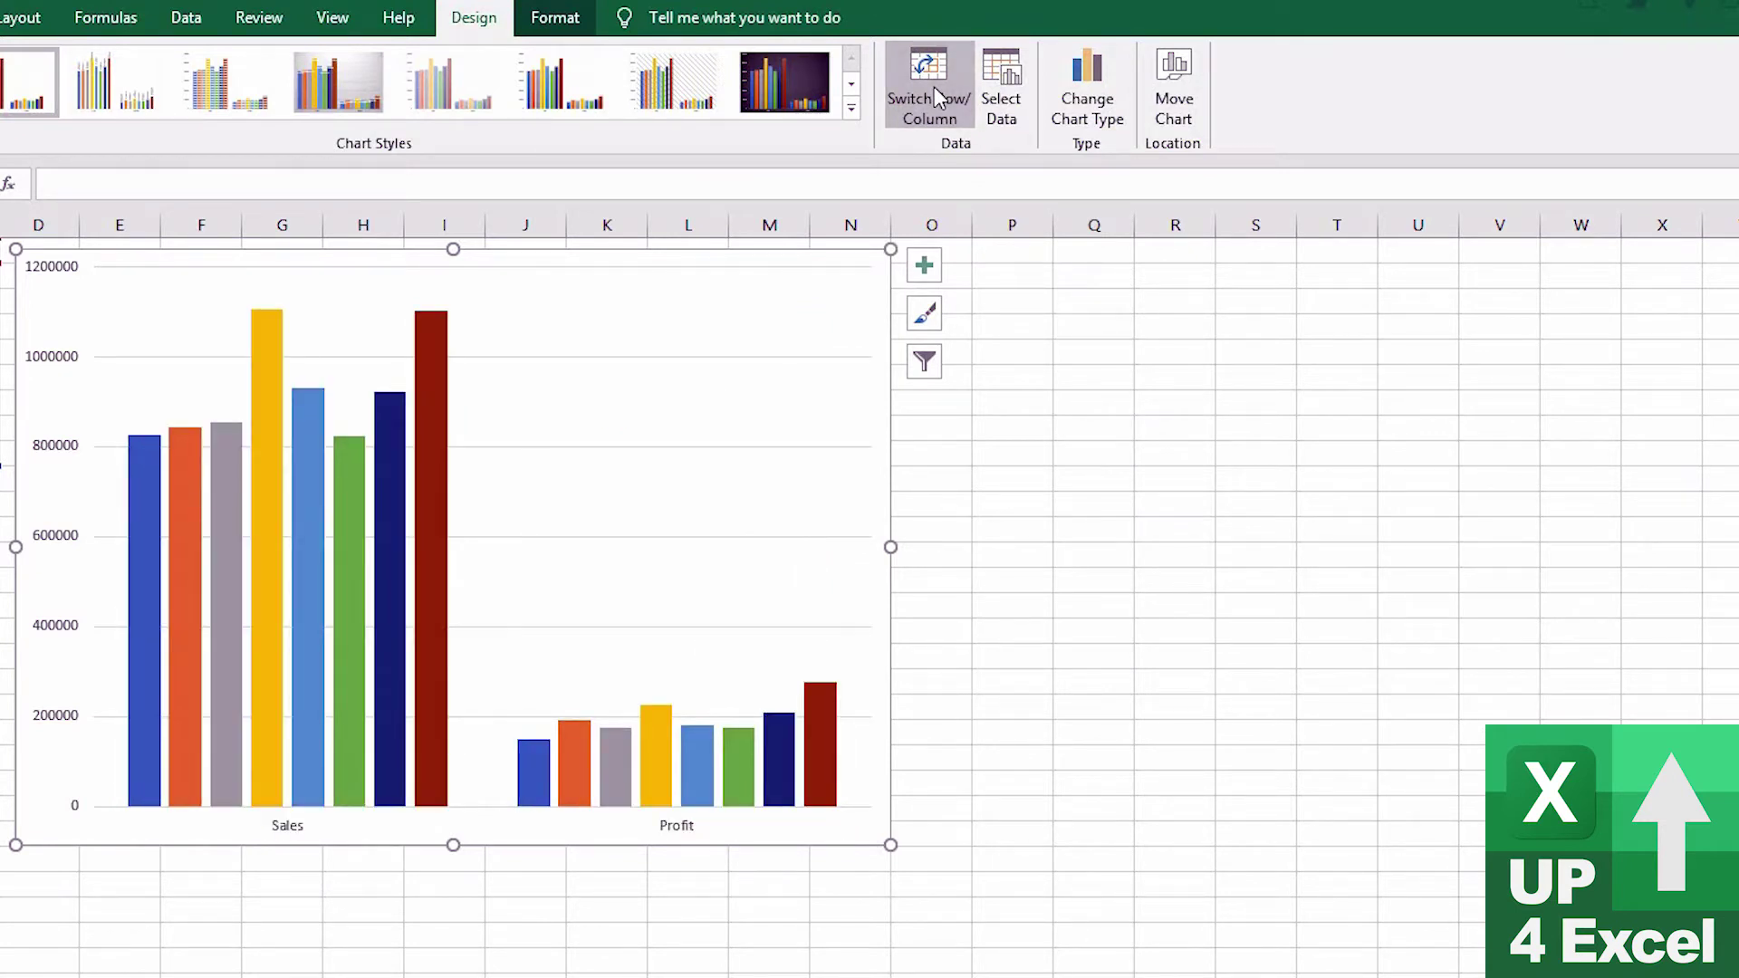
click(933, 97)
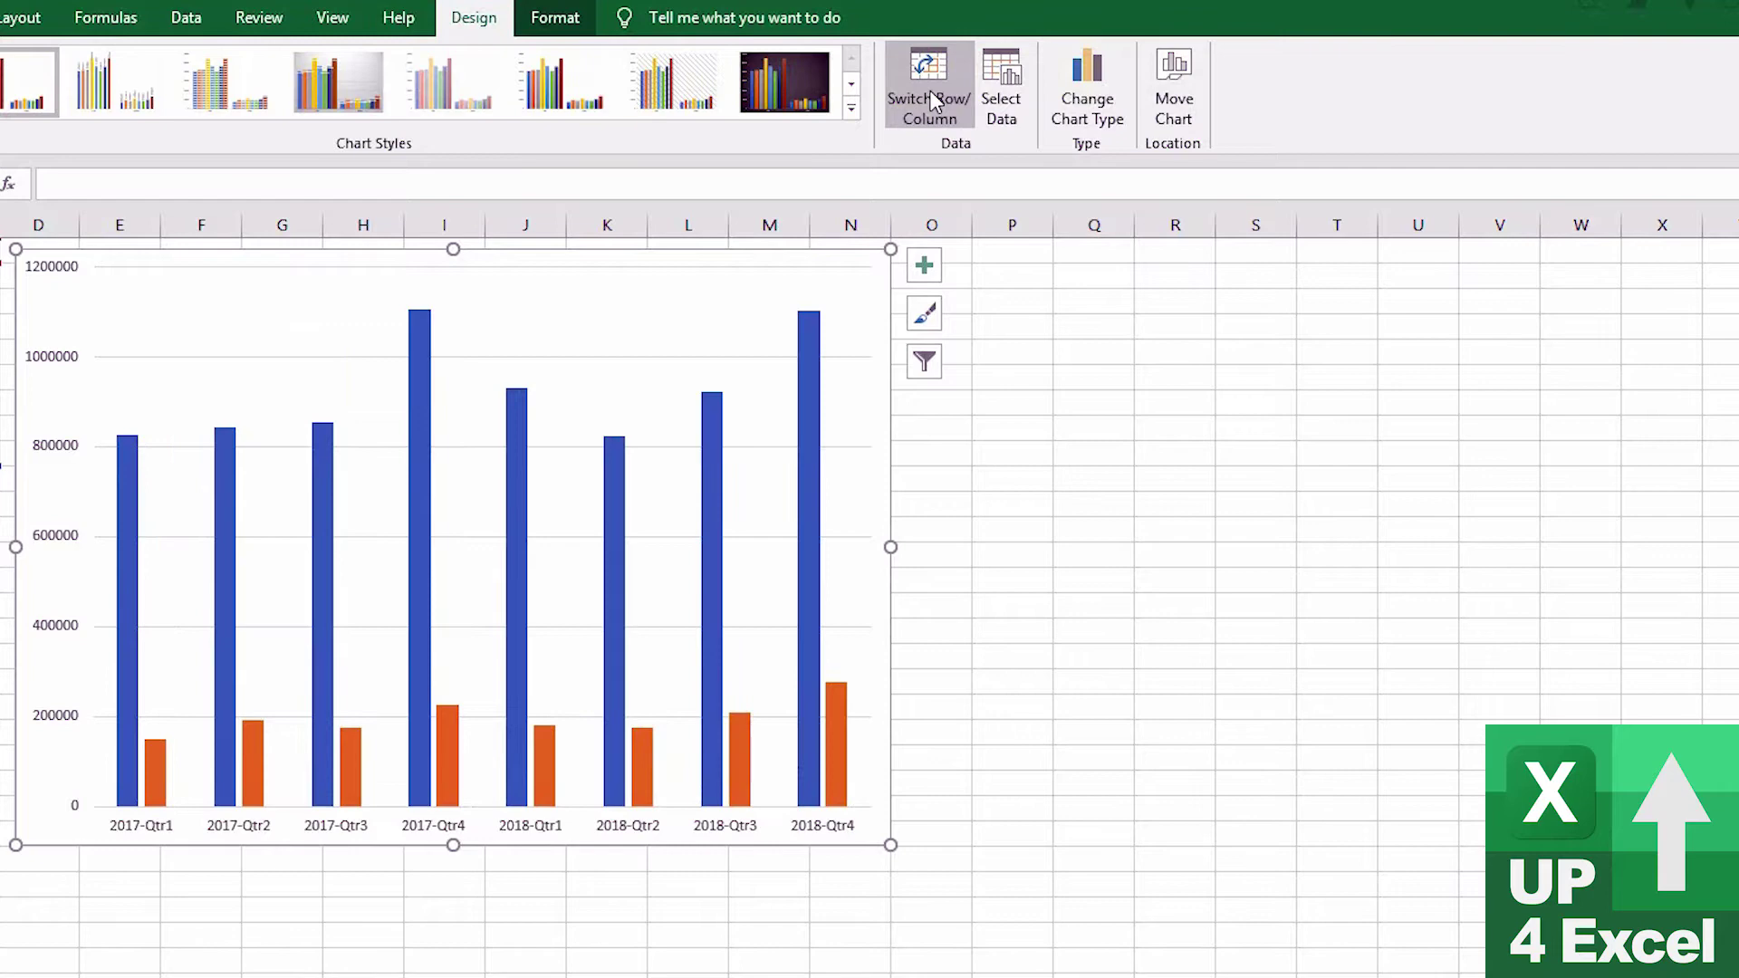
click(1076, 119)
Step: Apply the 100% Stacked Column type so each quarter's column shows Sales and Profit percentages
click(390, 195)
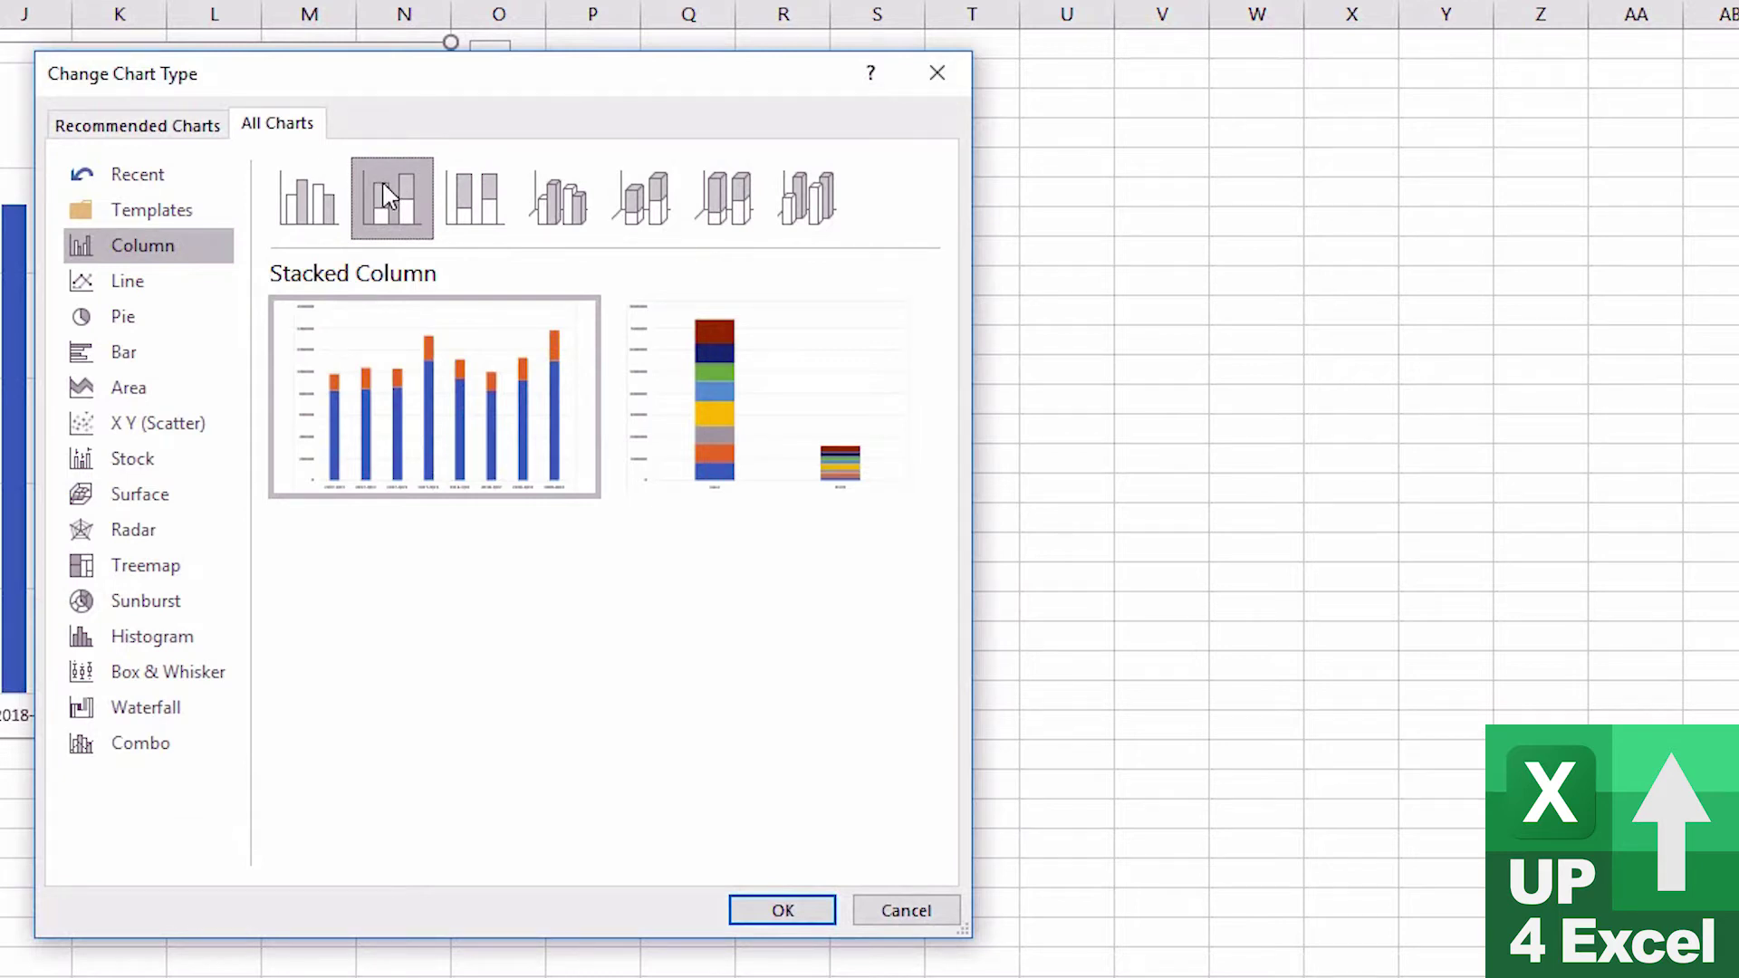
click(459, 186)
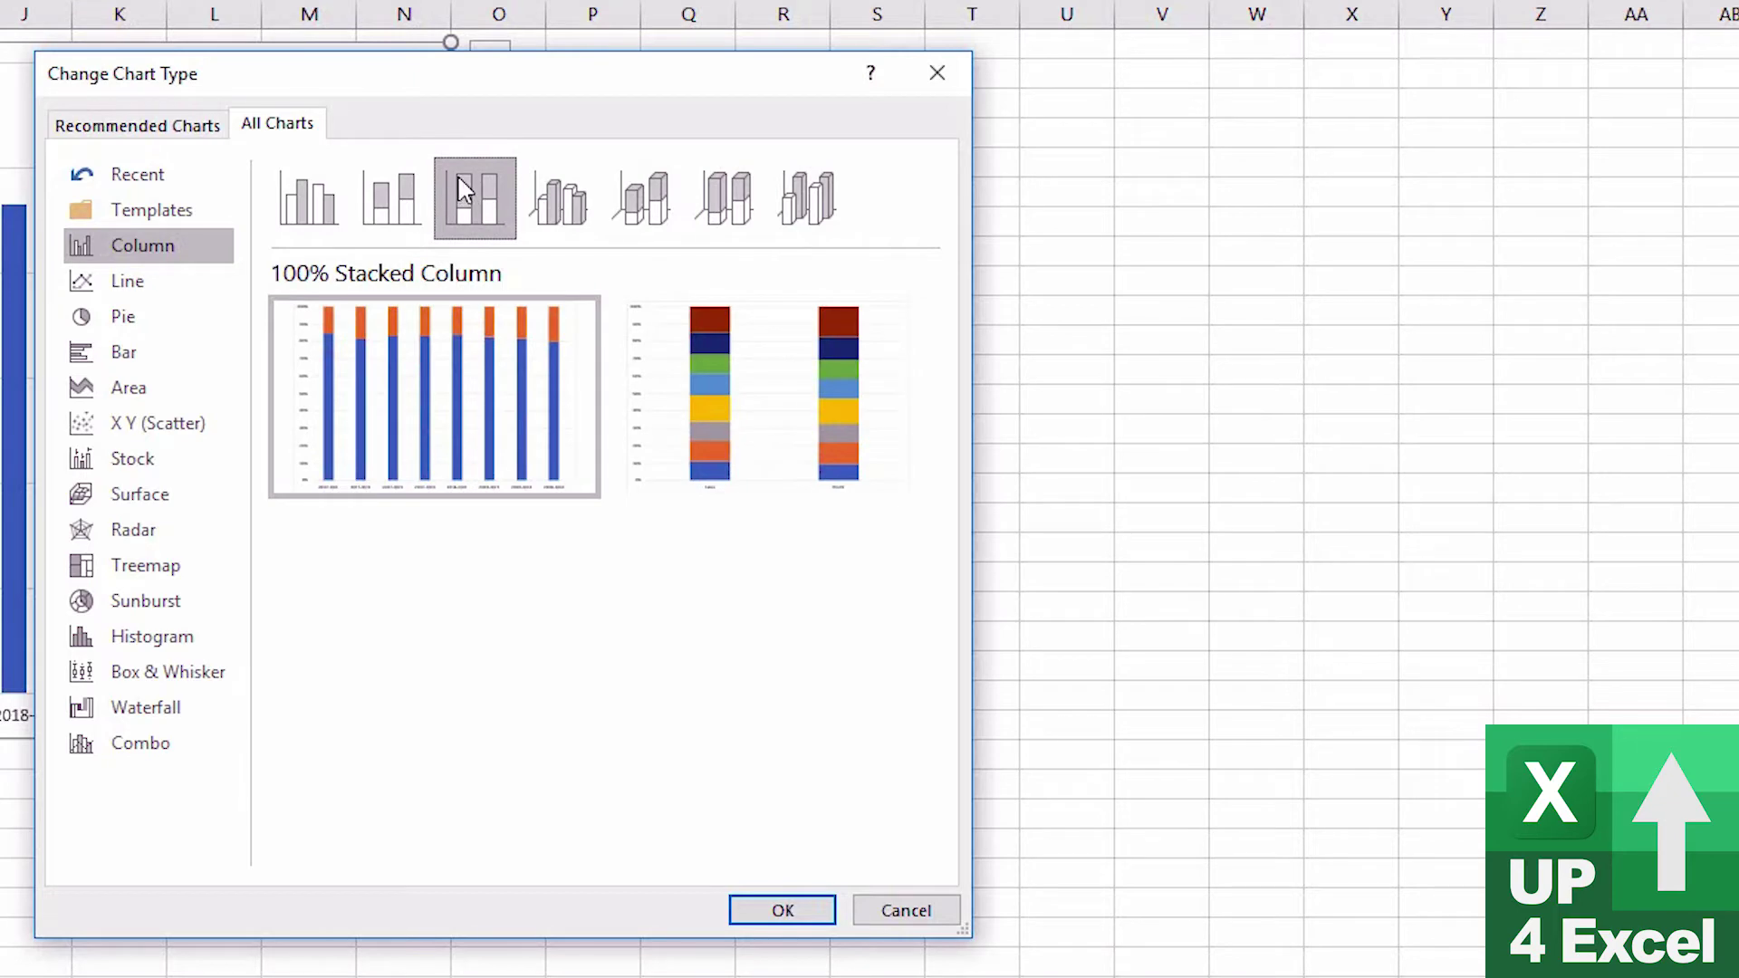
click(779, 913)
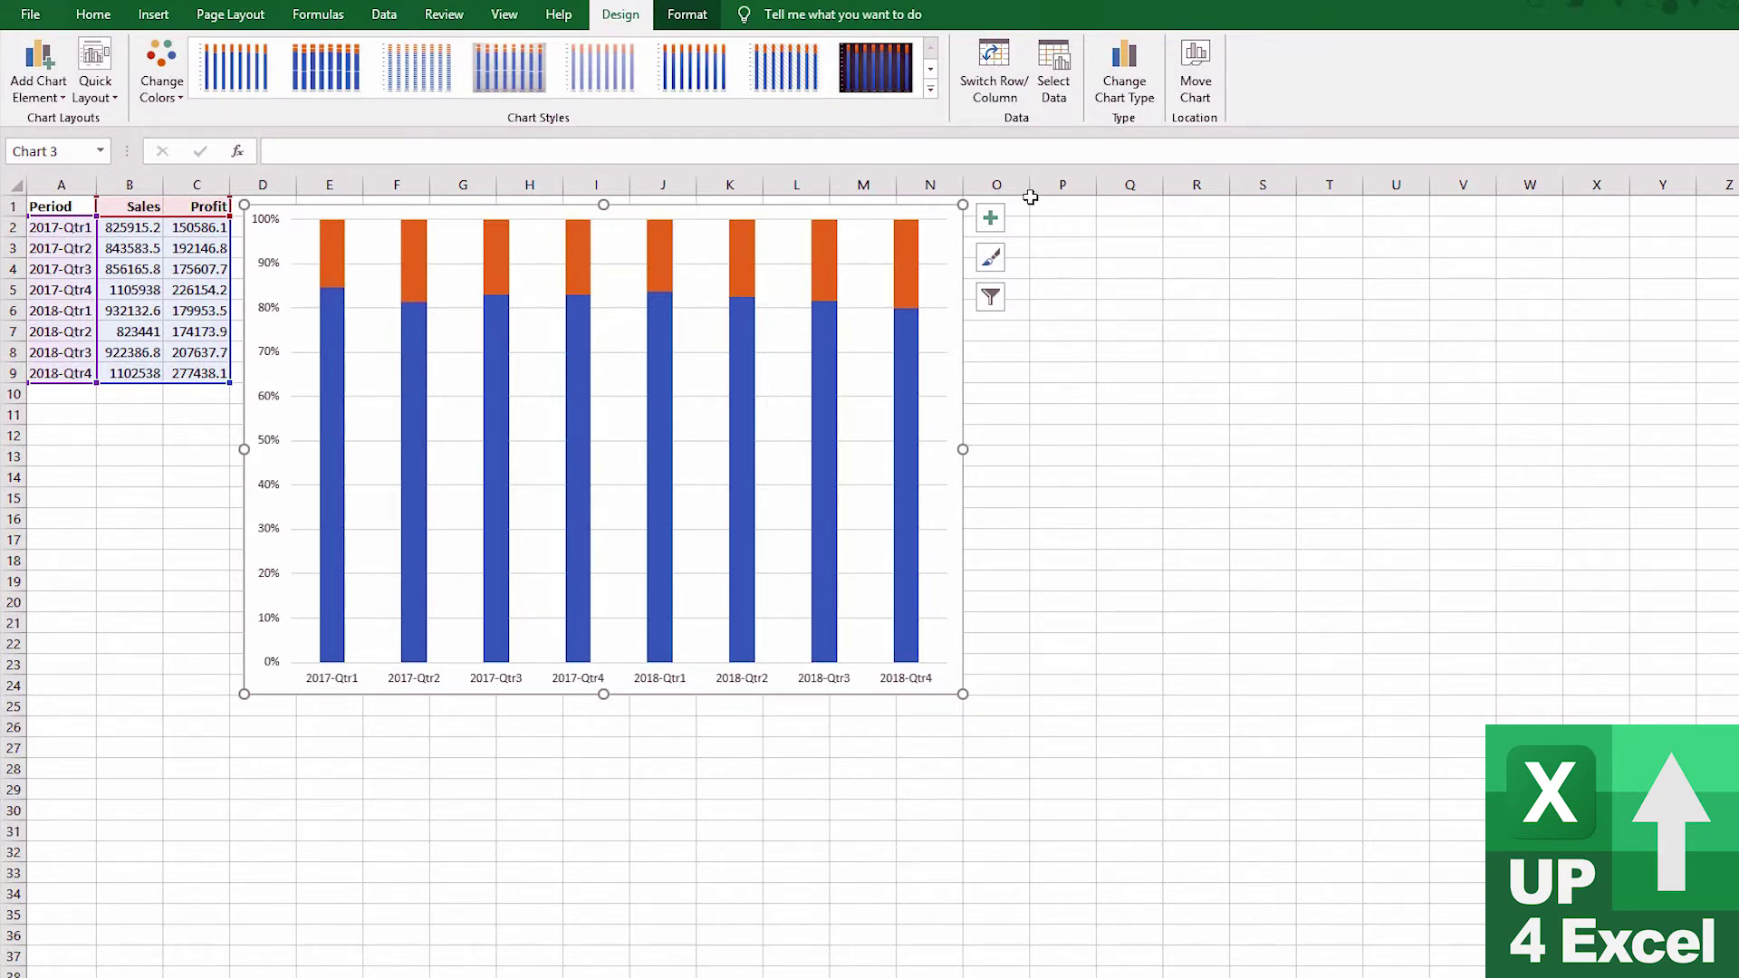
Step: In Select Data, move the Profit series above Sales so Profit stacks at the bottom
click(1056, 62)
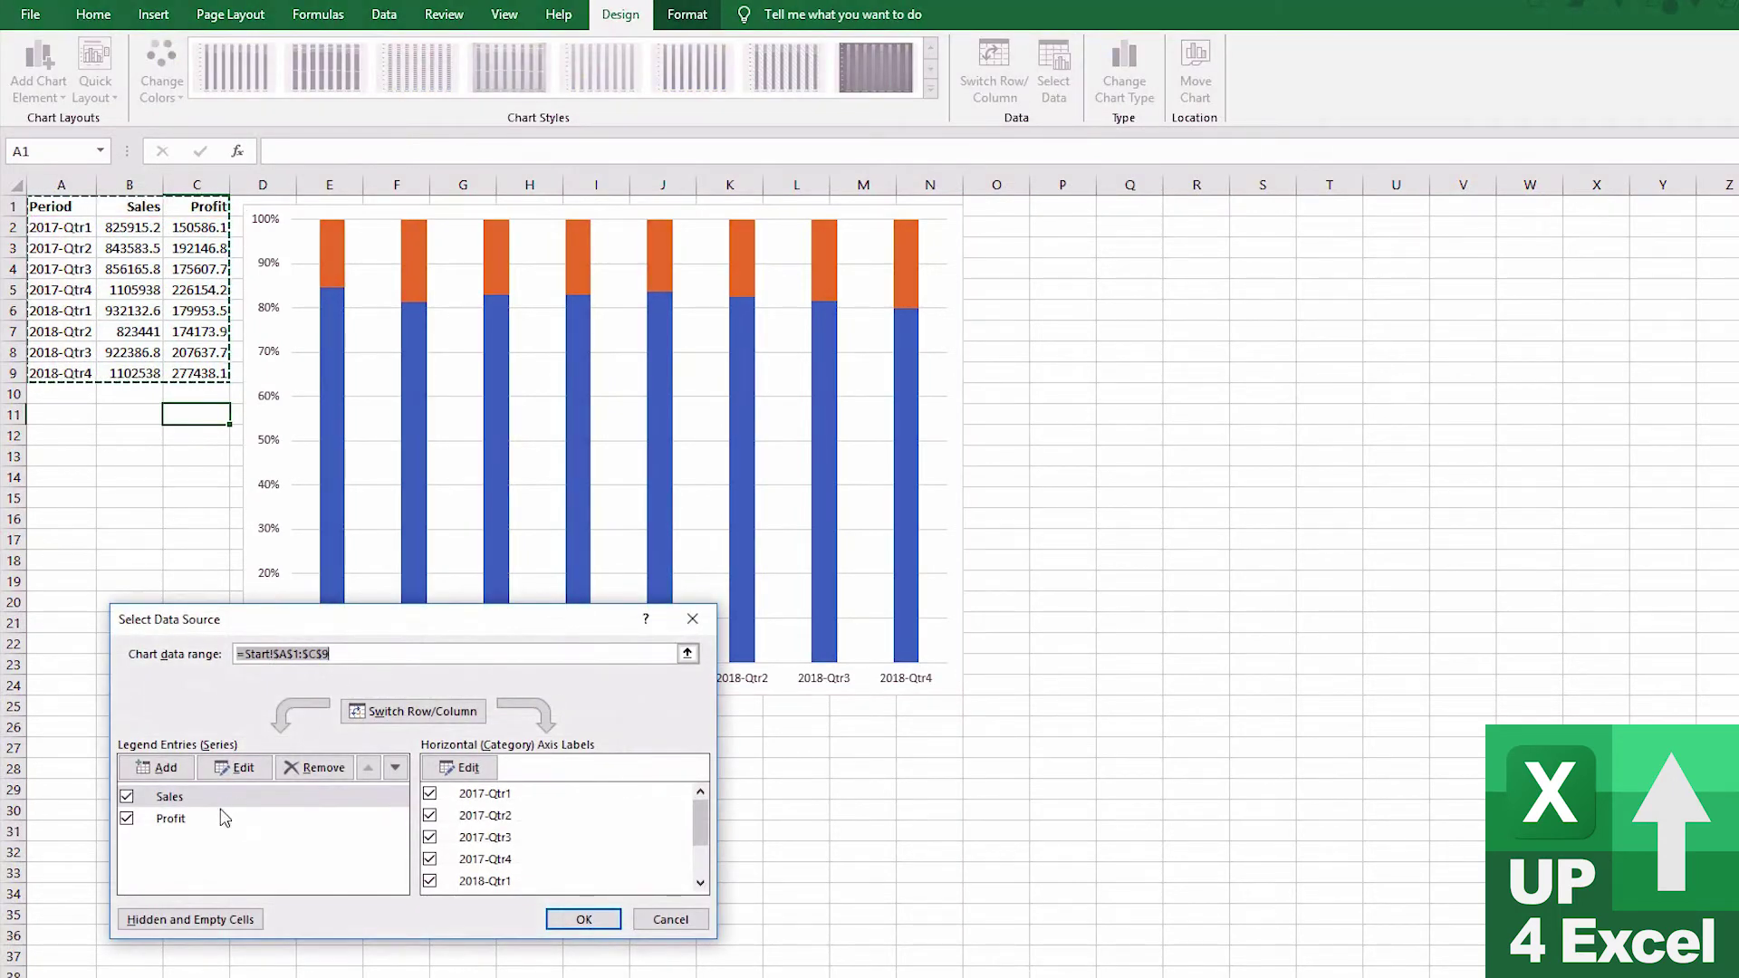
click(192, 801)
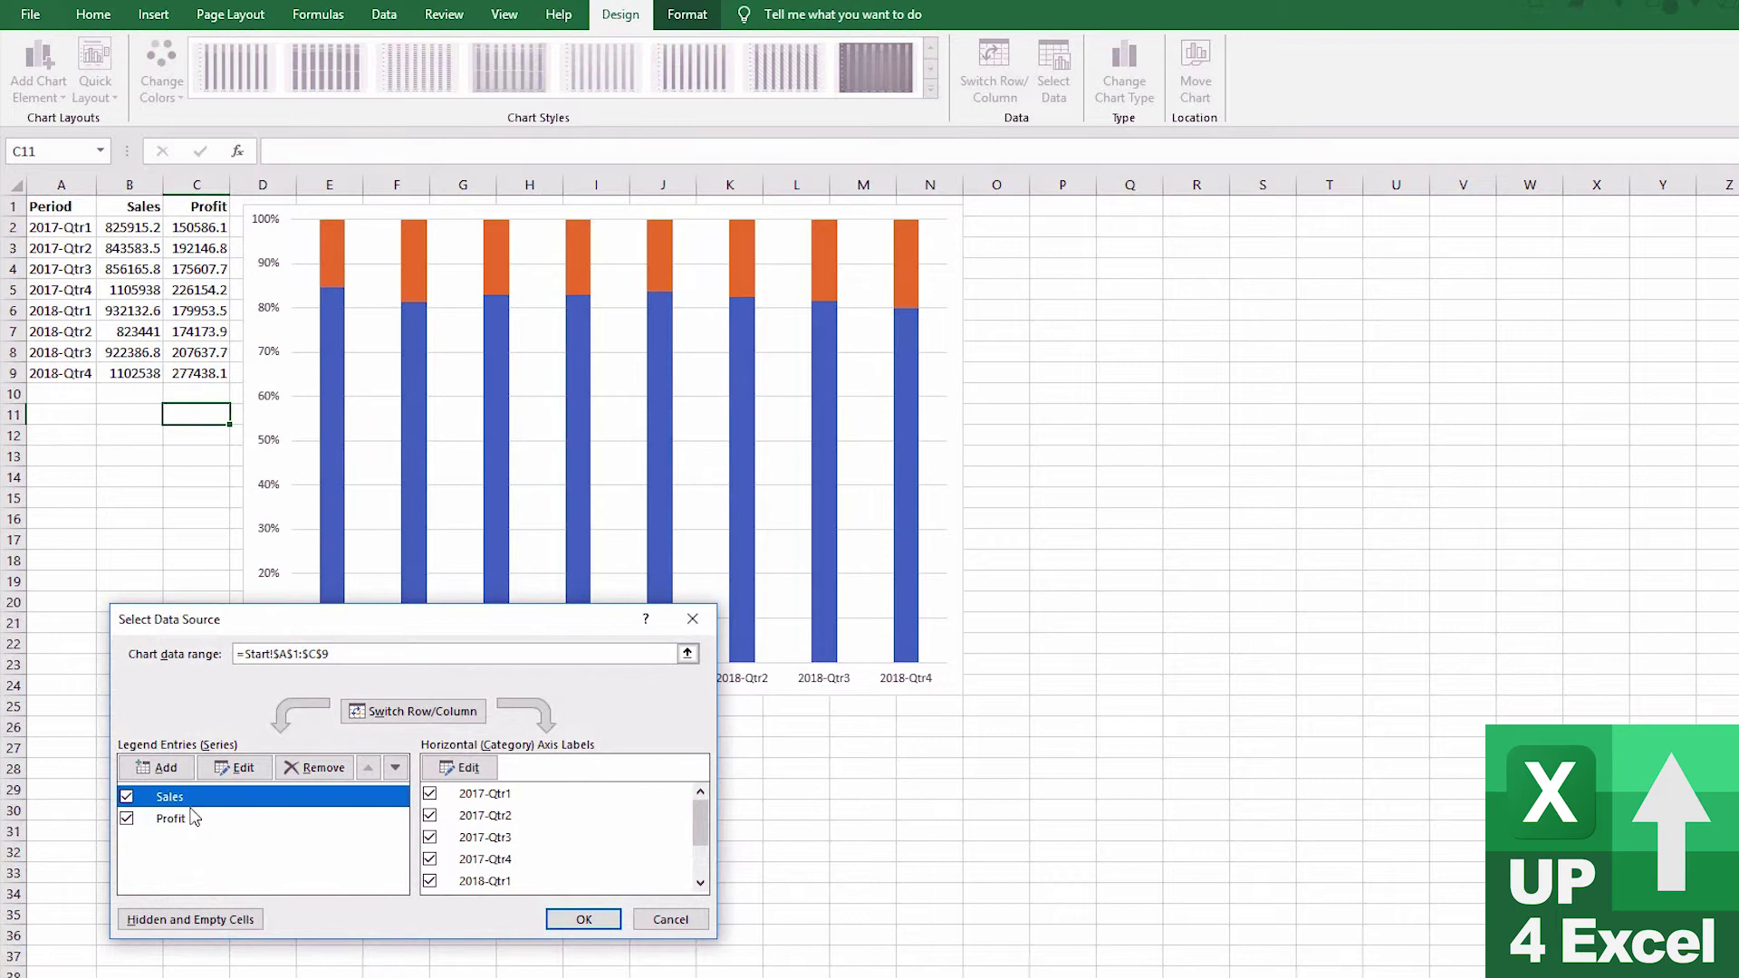
click(186, 821)
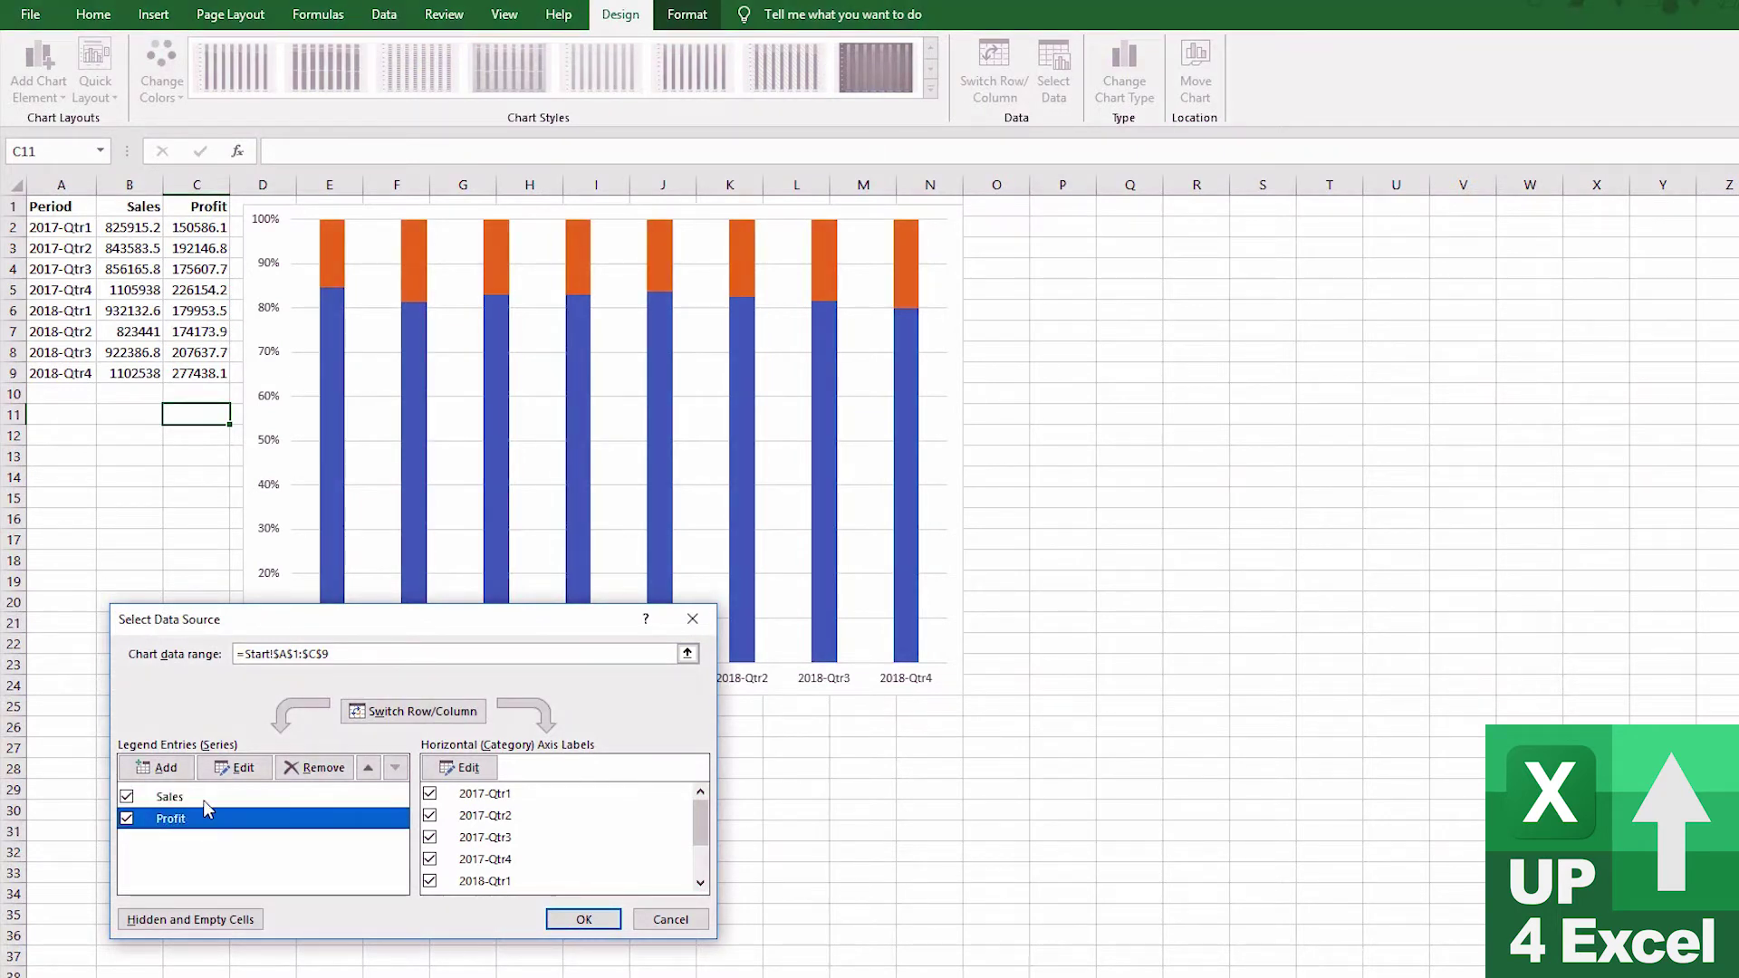
click(370, 770)
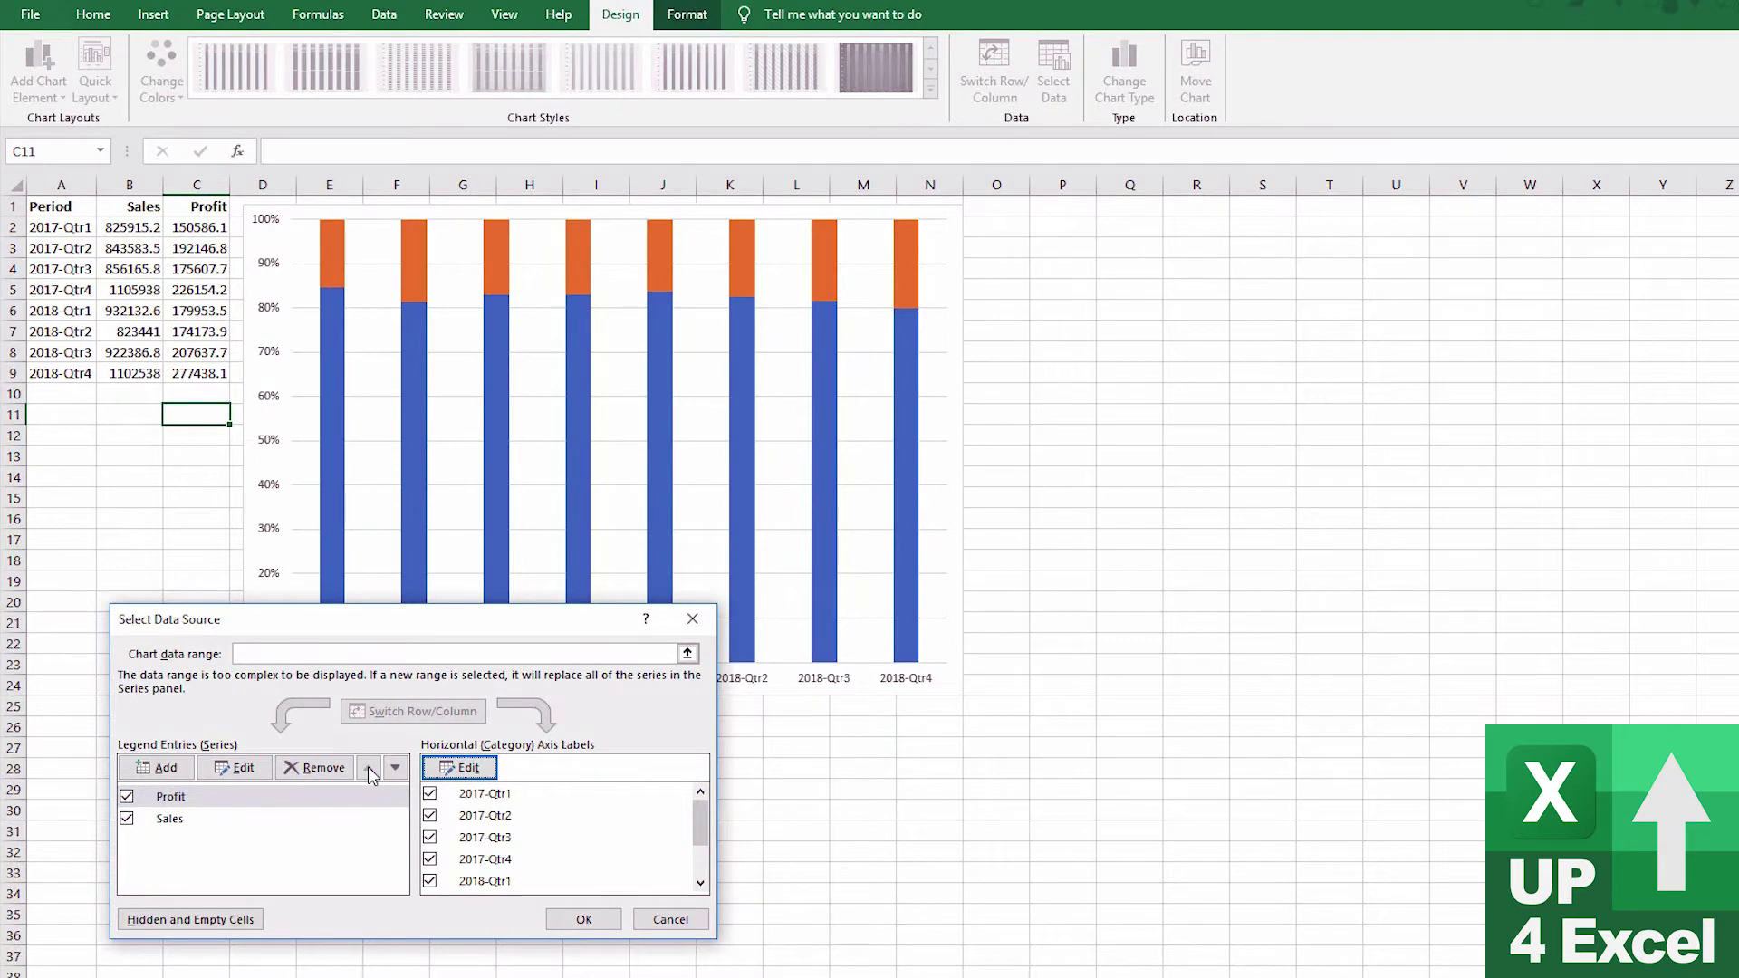
click(581, 921)
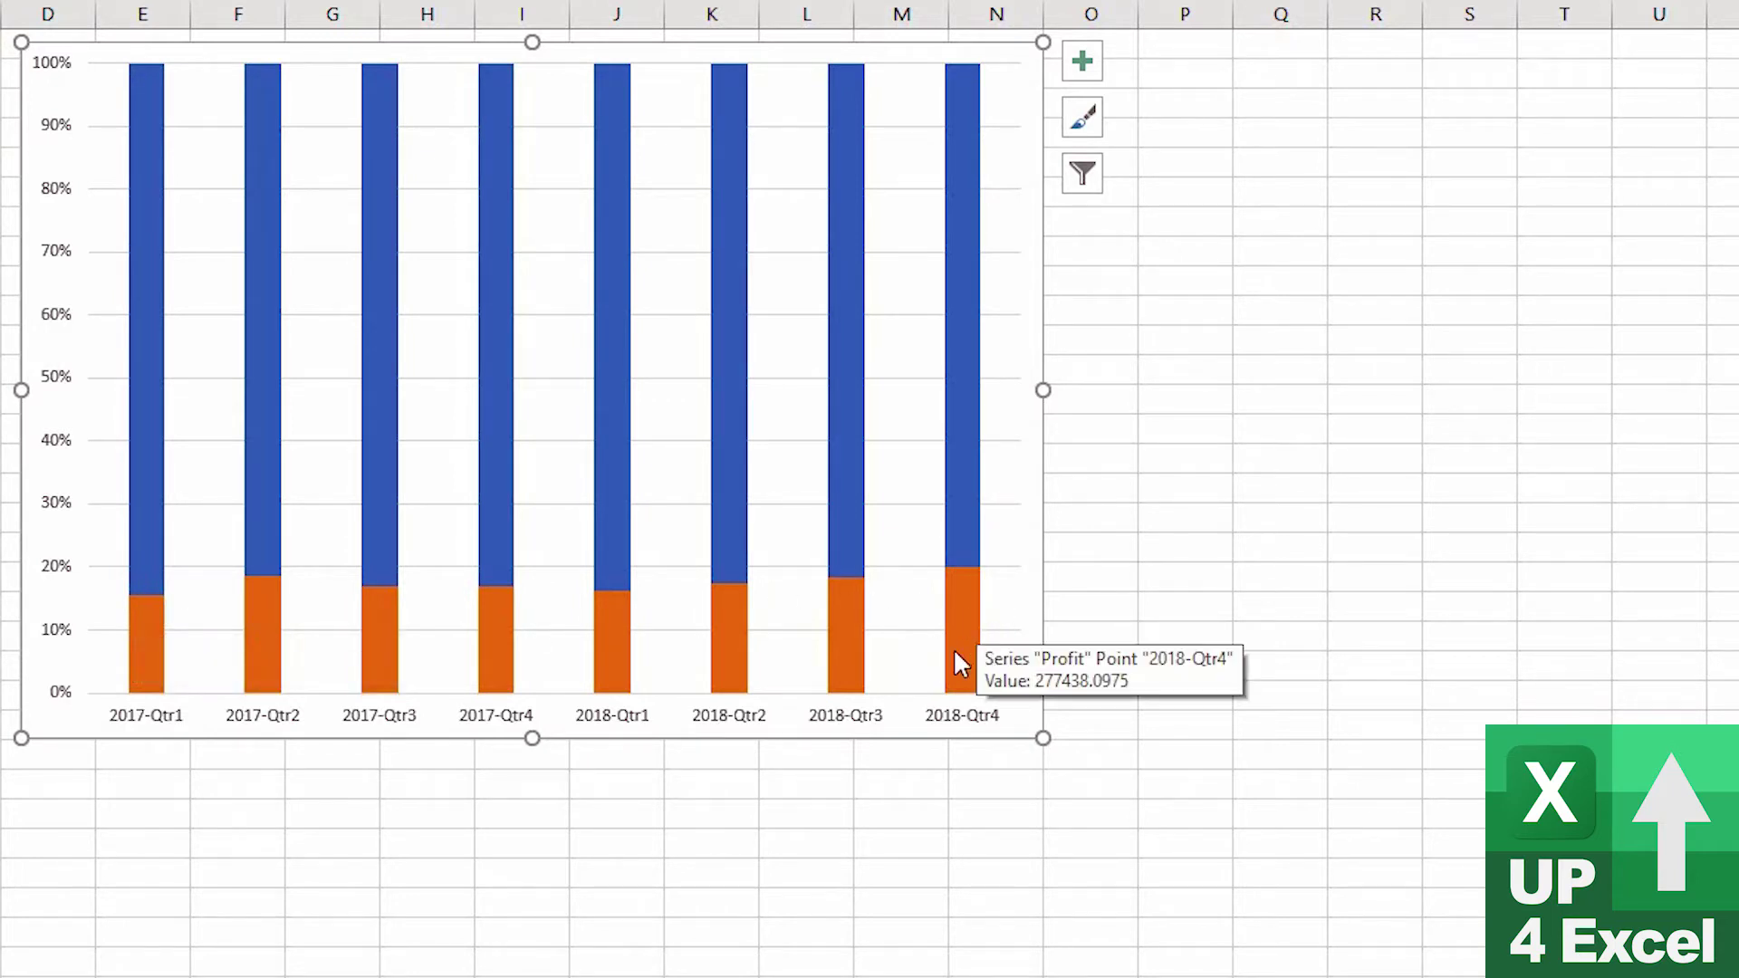
mouse_move(959, 599)
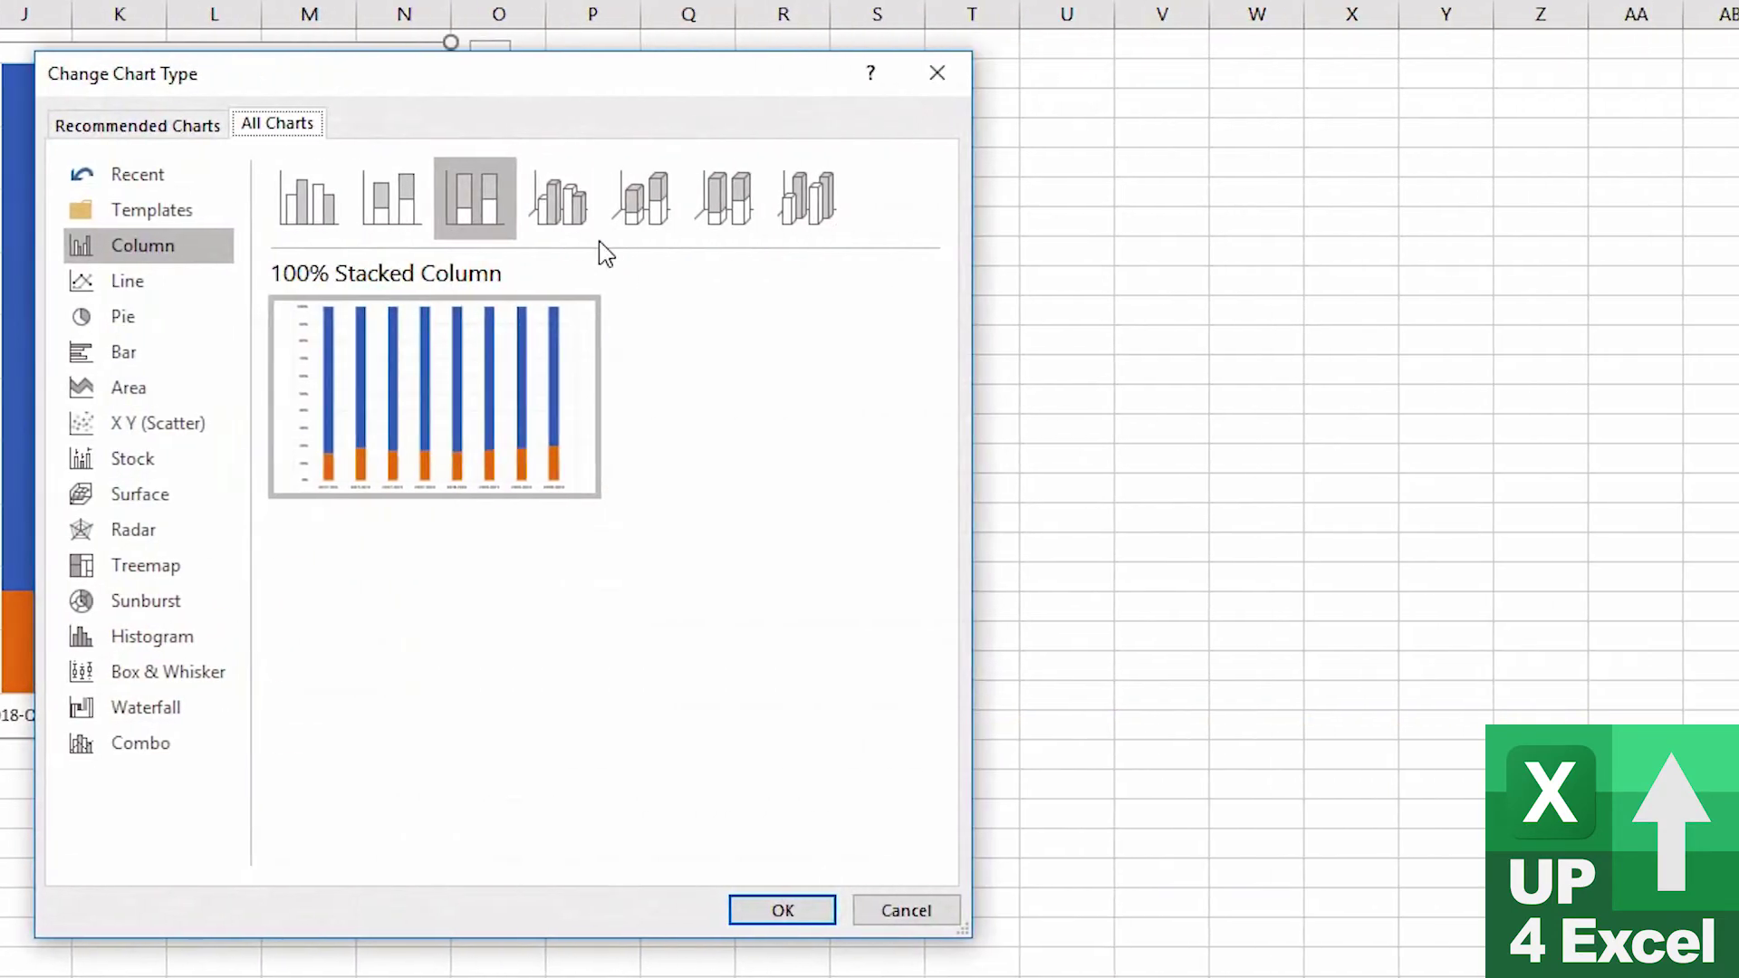
Step: Compare the 3-D Clustered, Stacked, 100% Stacked and 3-D Column previews, then the Line category
click(1173, 227)
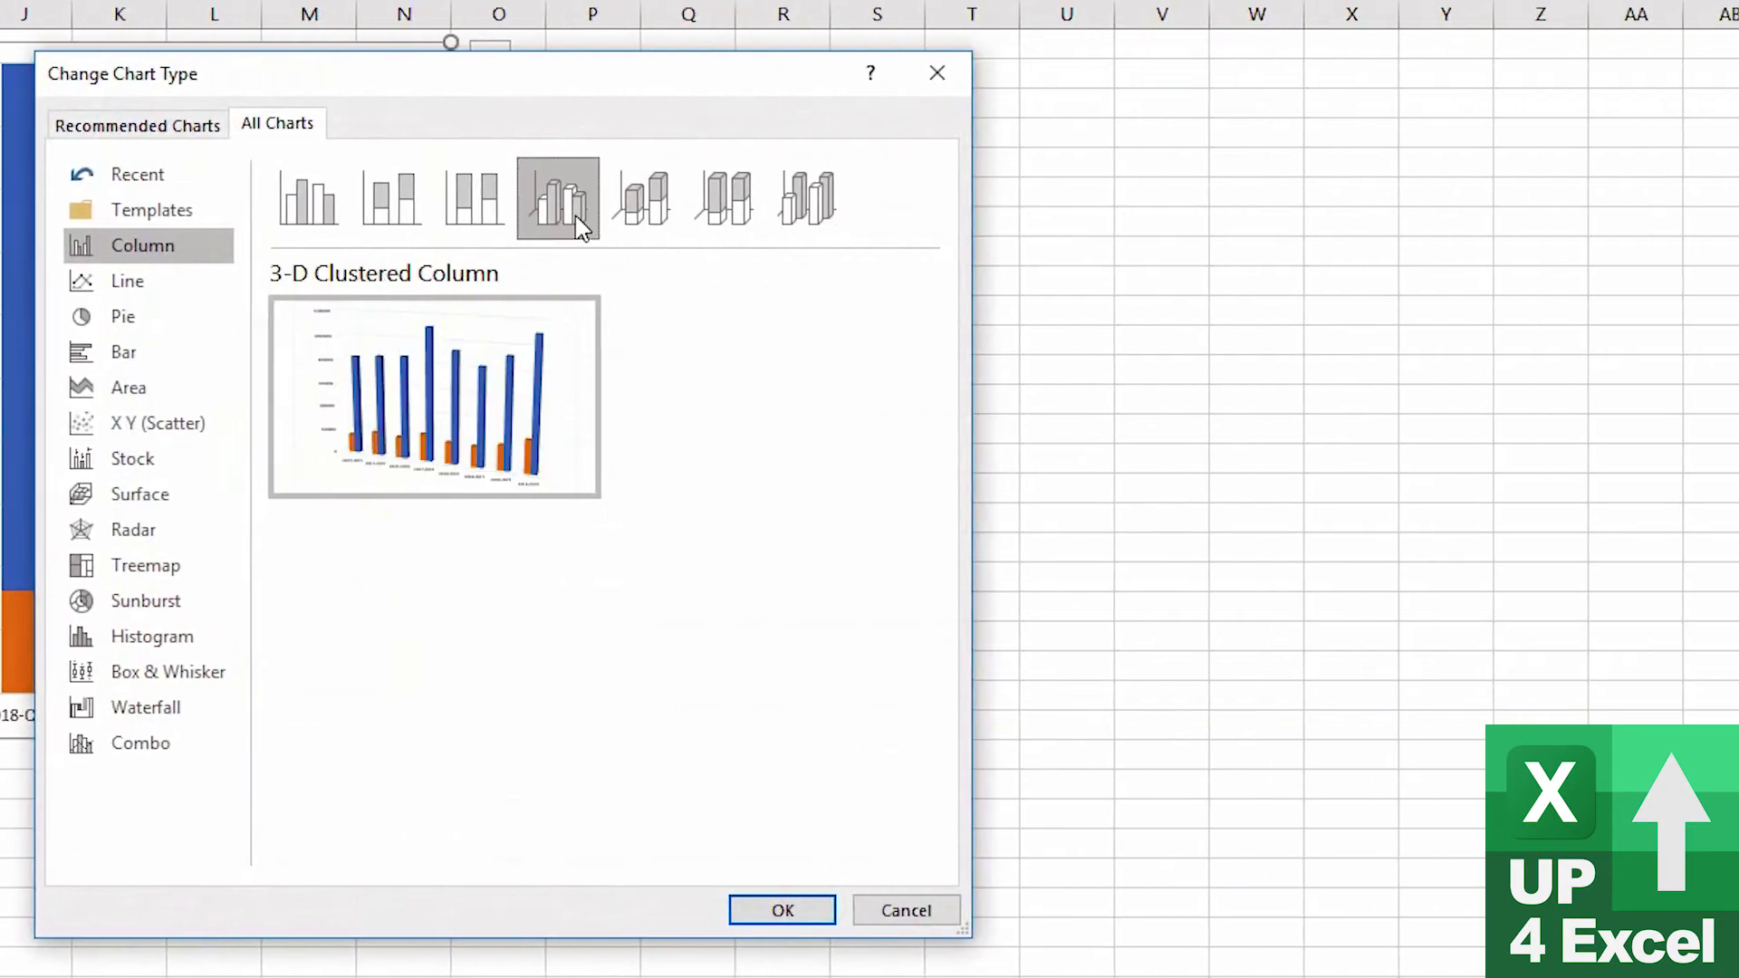
click(641, 203)
click(711, 215)
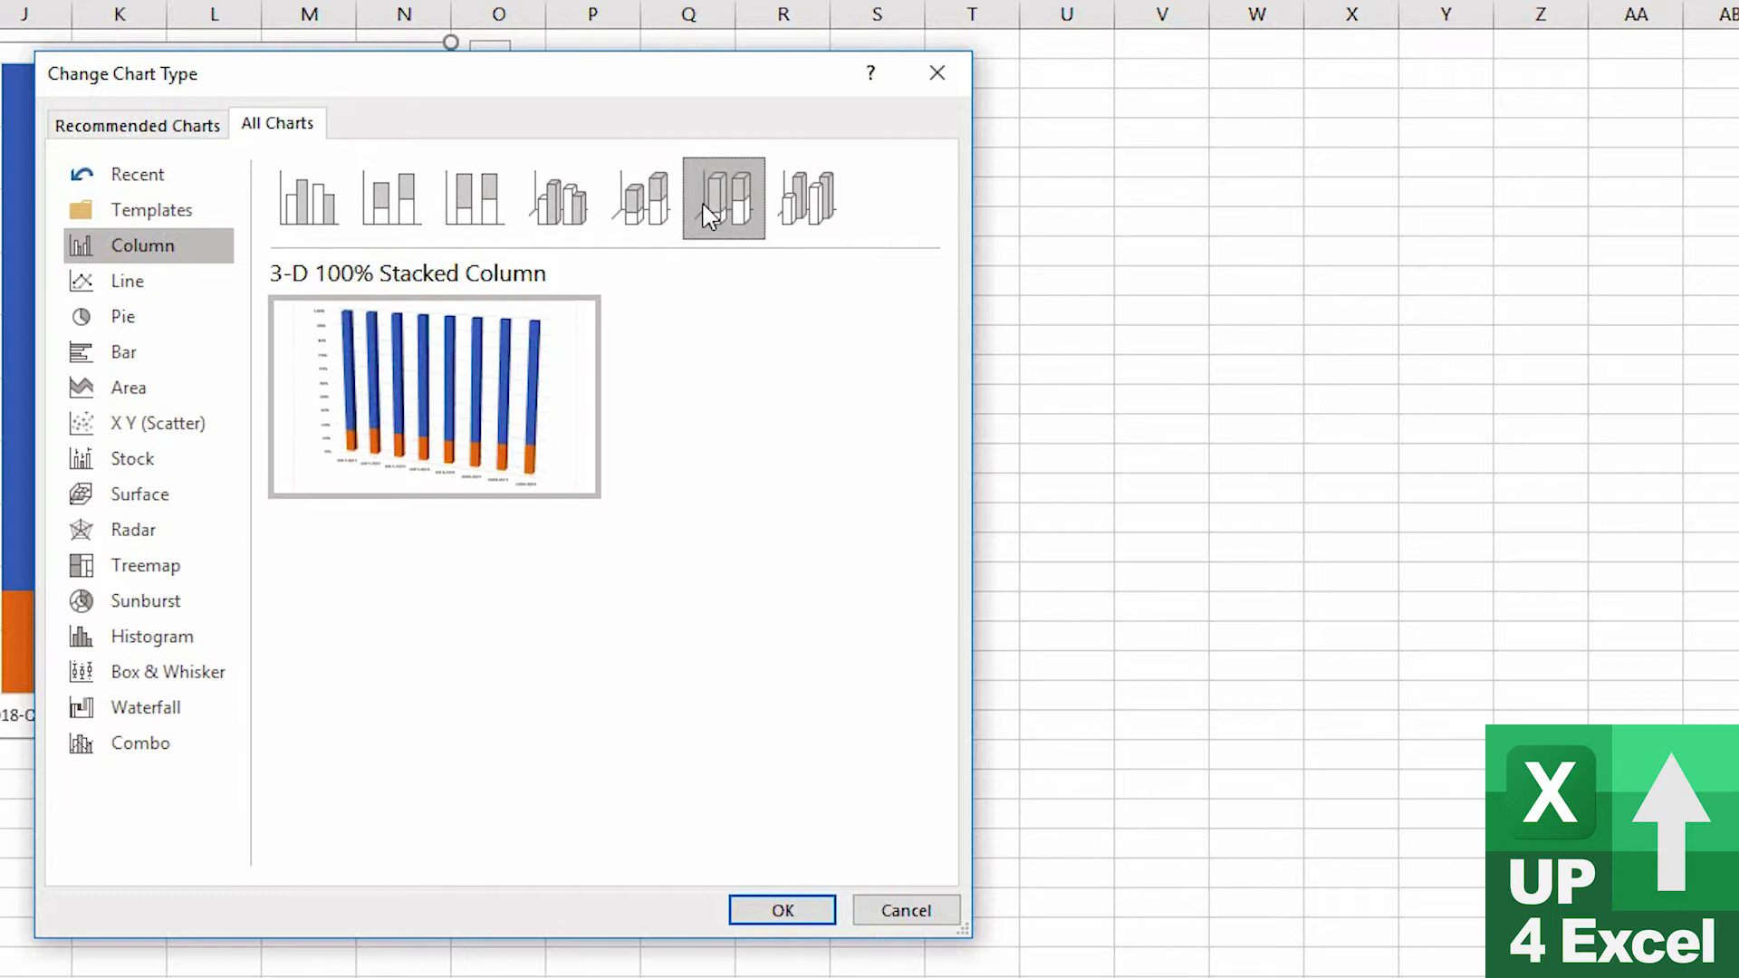
click(809, 210)
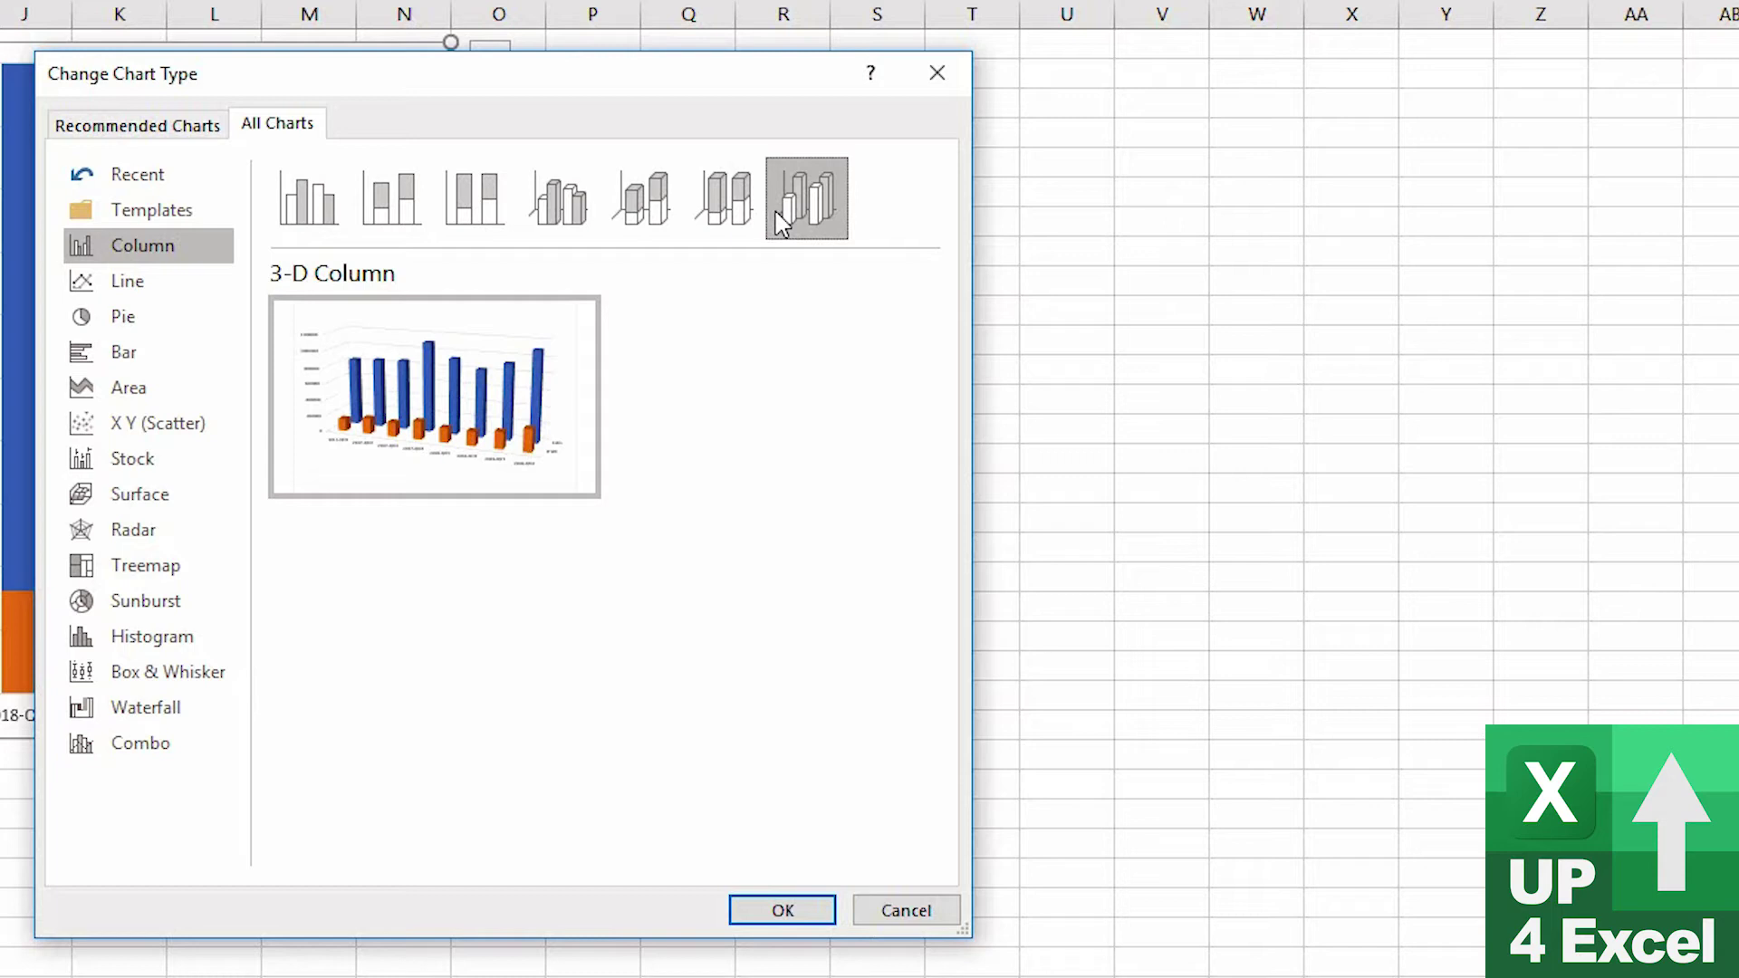
click(163, 284)
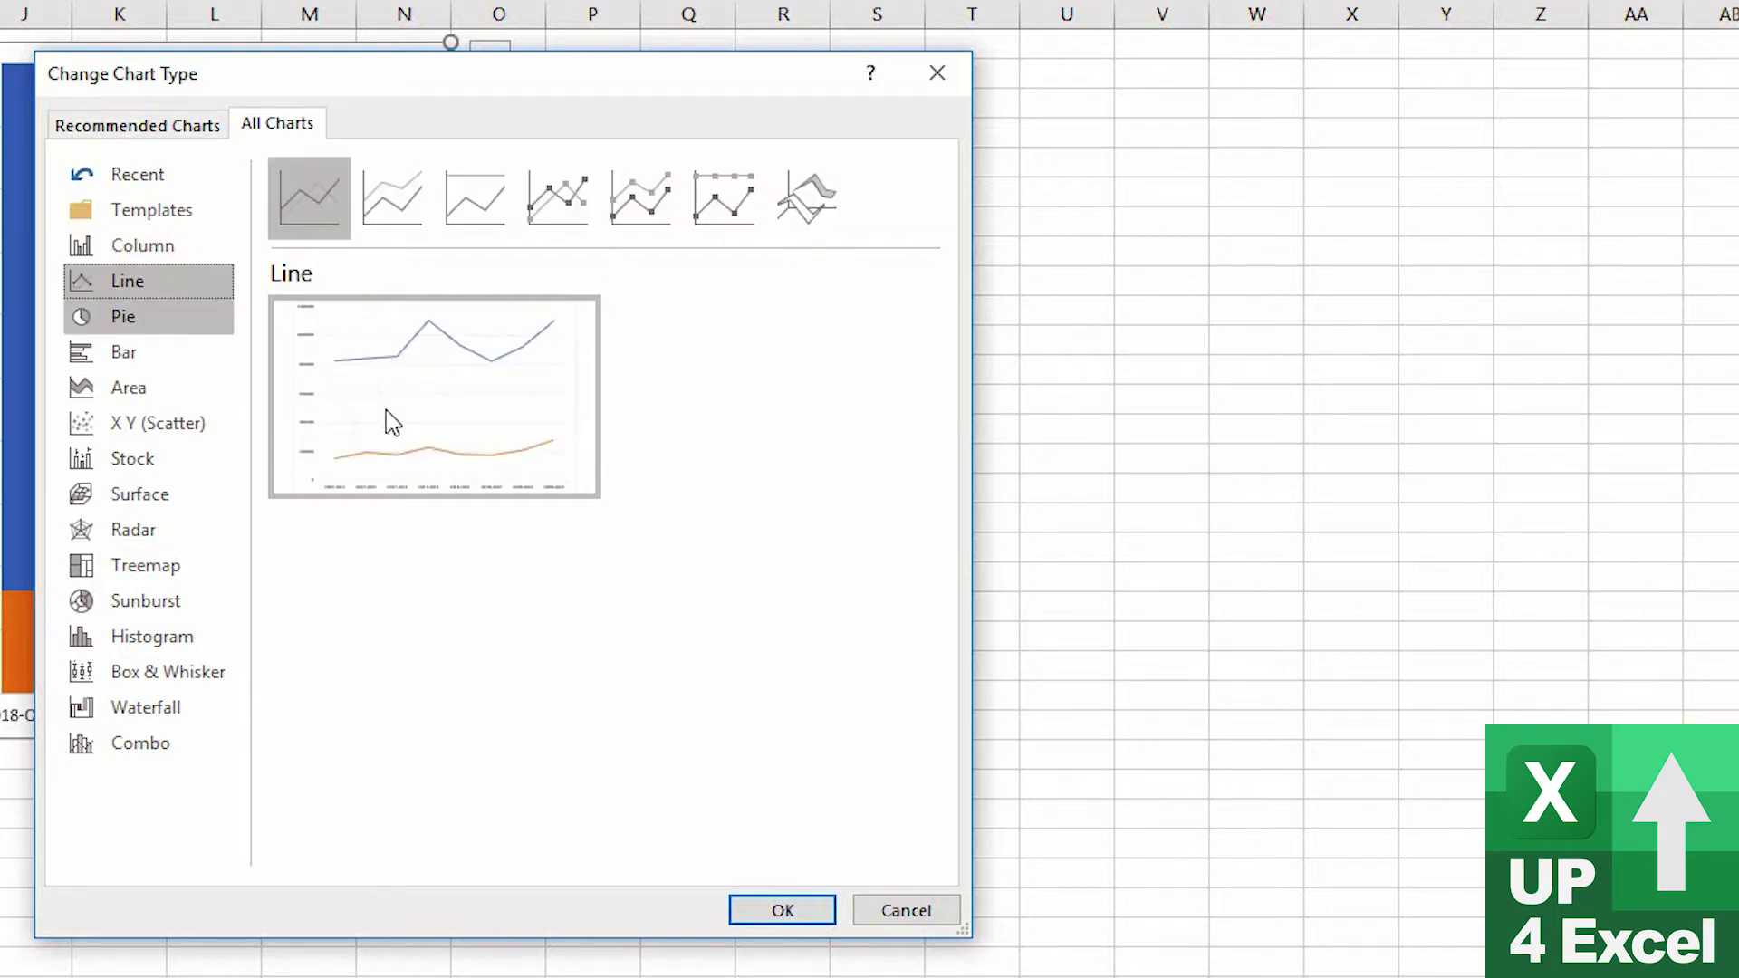
Step: Apply the 100% Stacked Line subtype, putting Profit near 15–20% of each quarter
click(275, 188)
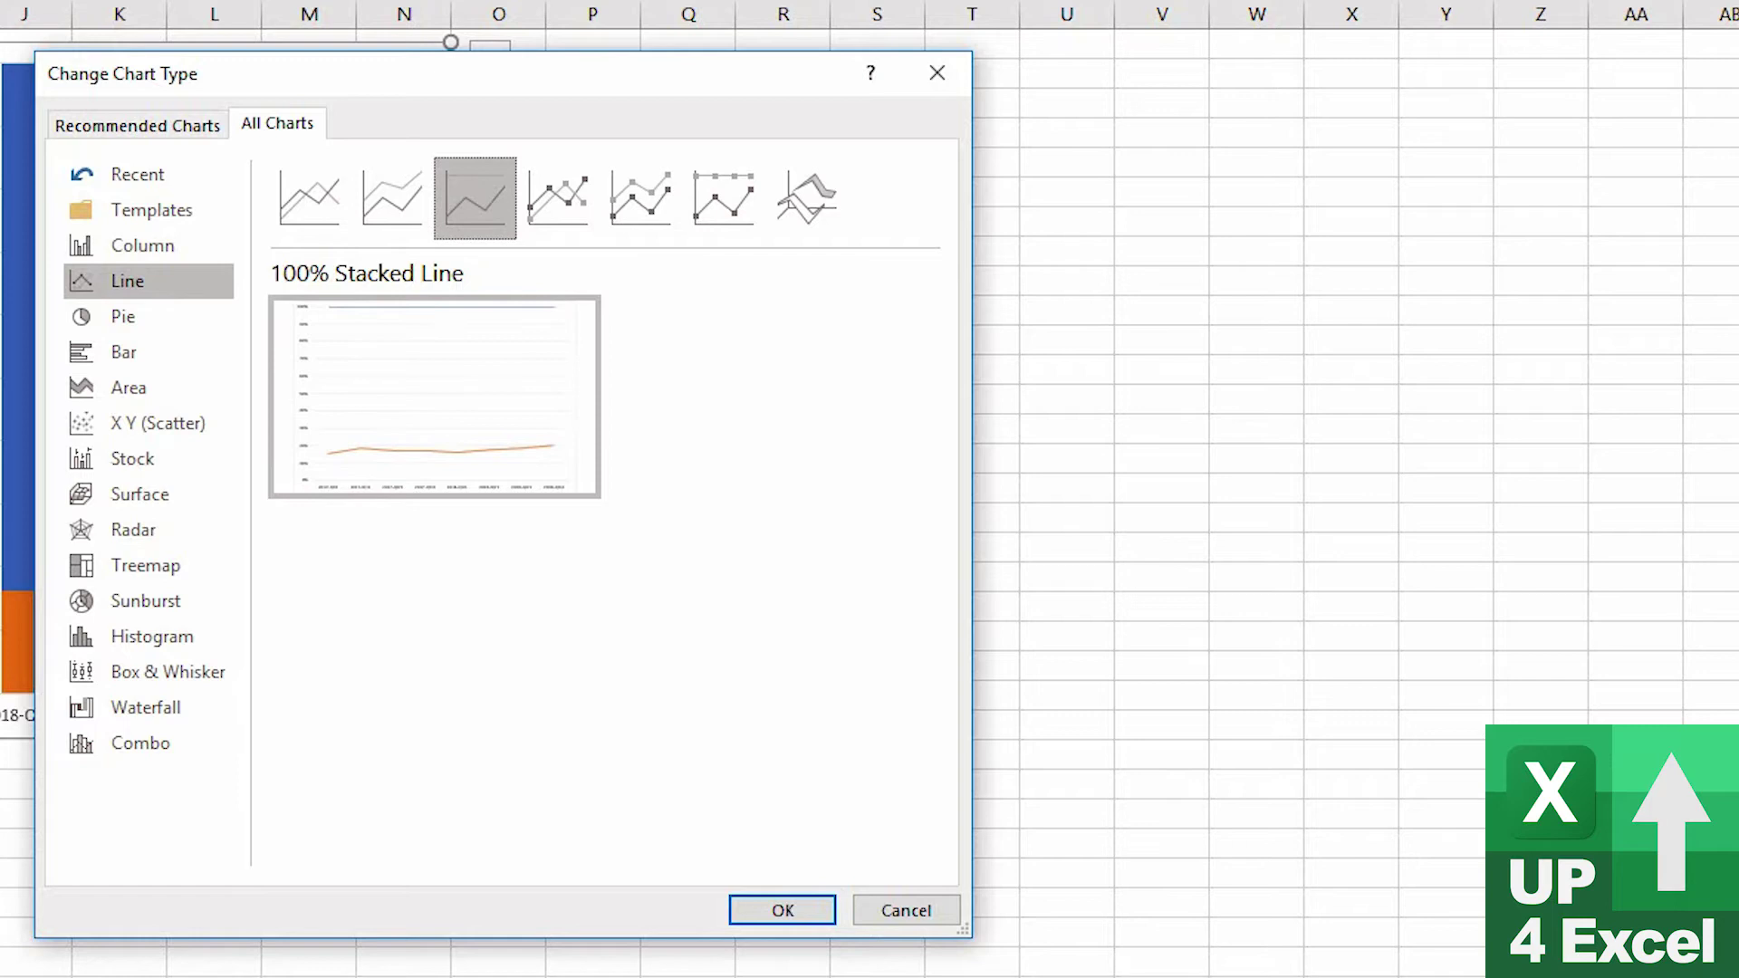
click(799, 913)
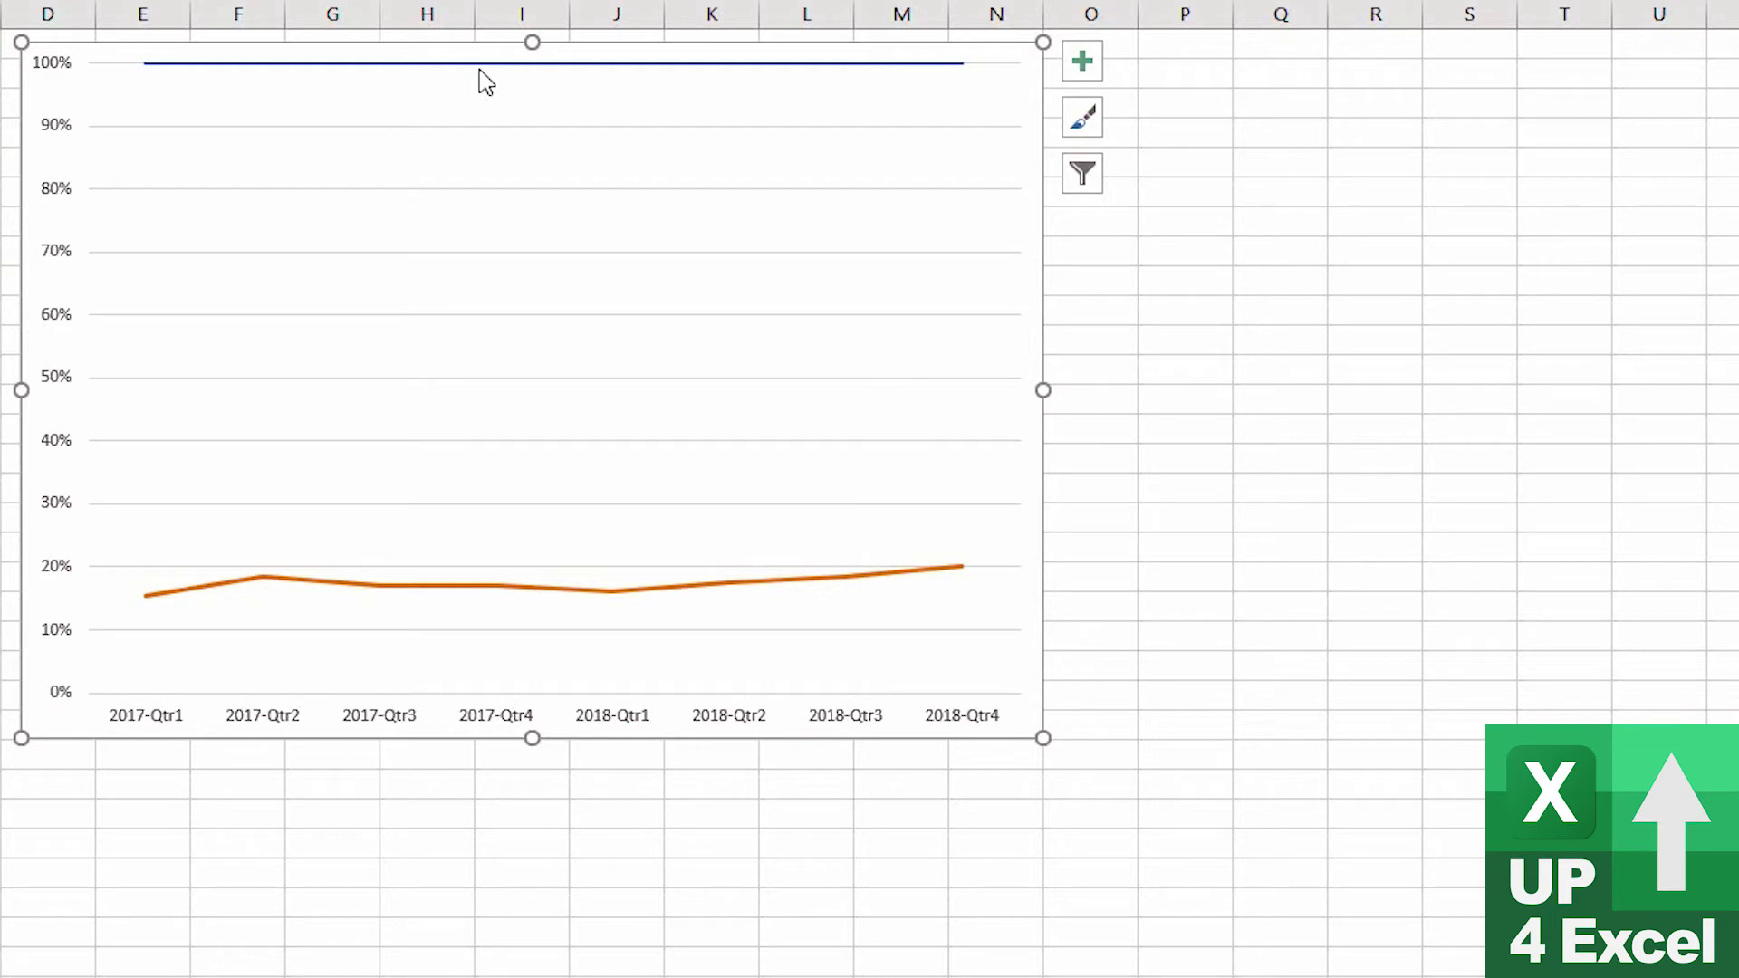
click(504, 64)
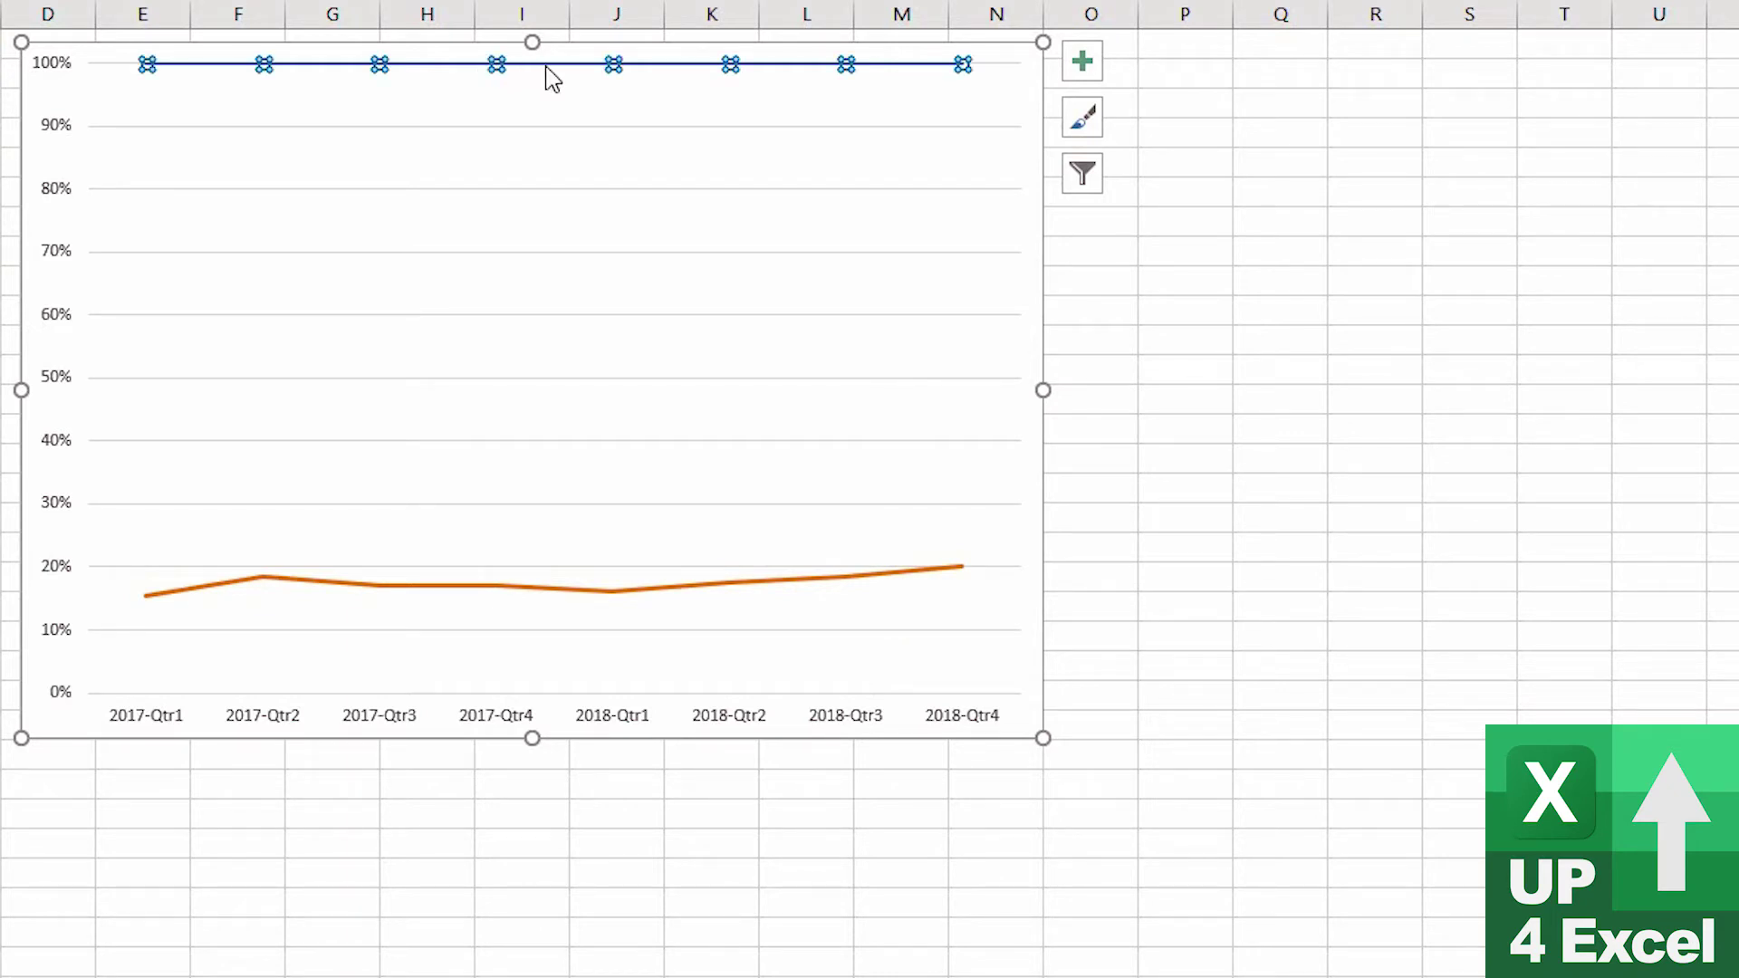
mouse_move(559, 68)
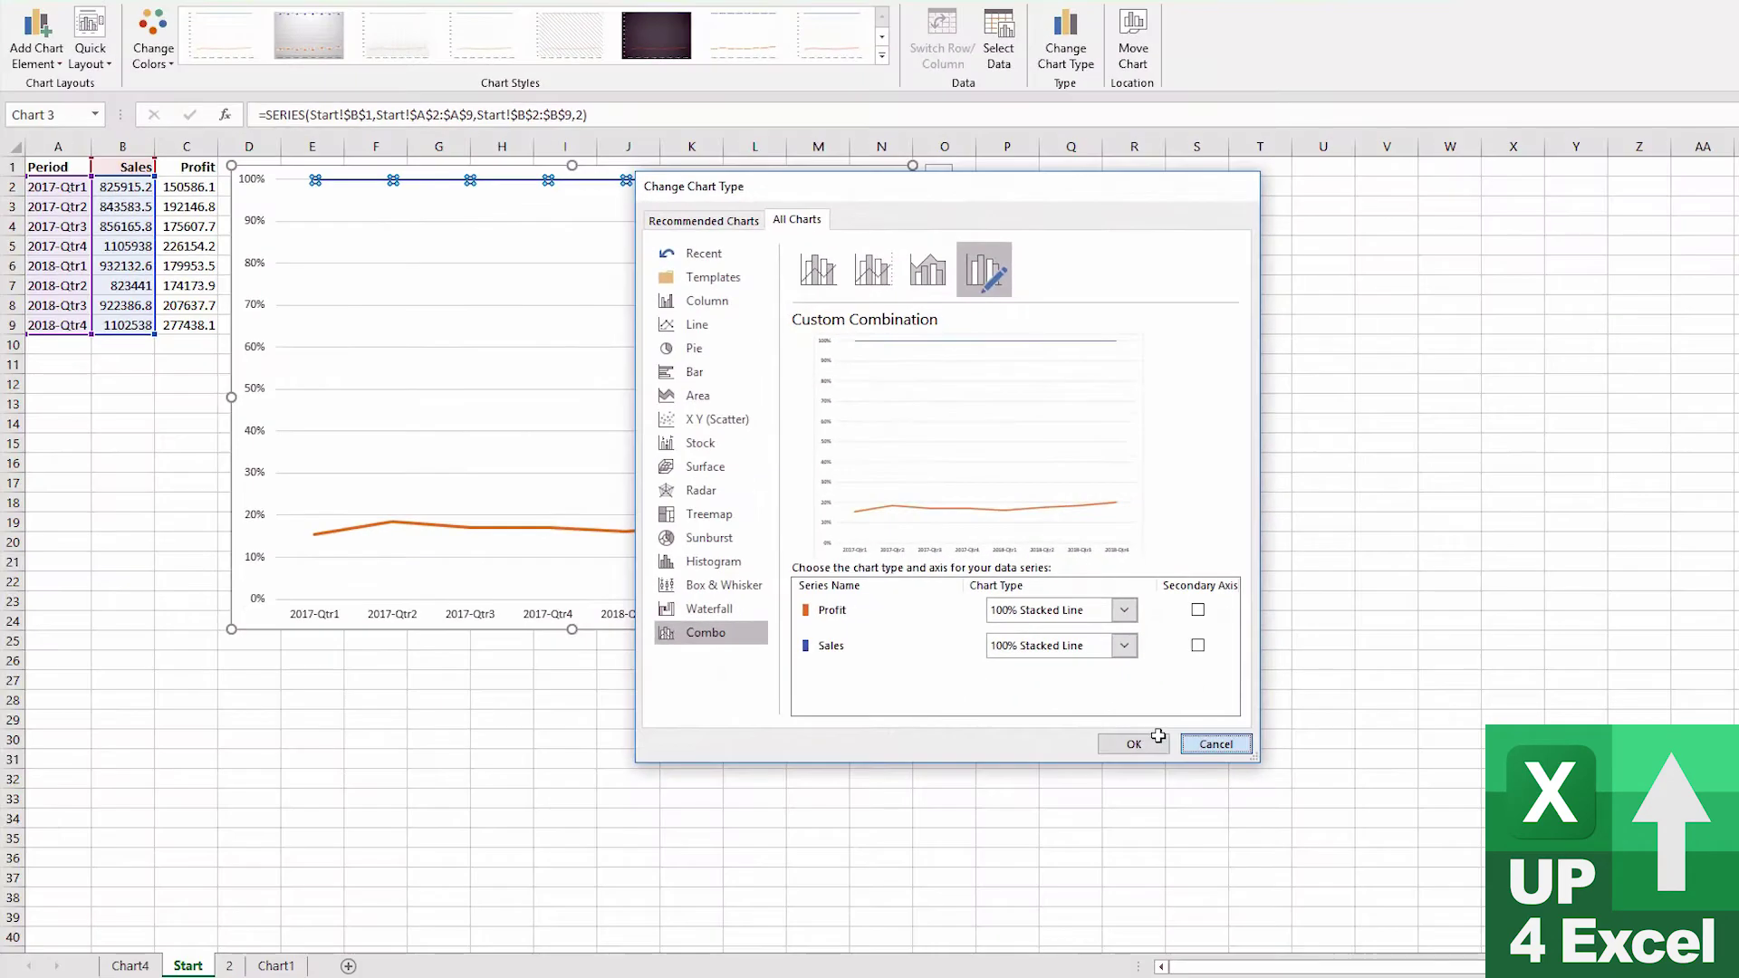
Step: Close the dialog unchanged, select the whole chart and reopen Change Chart Type
click(782, 911)
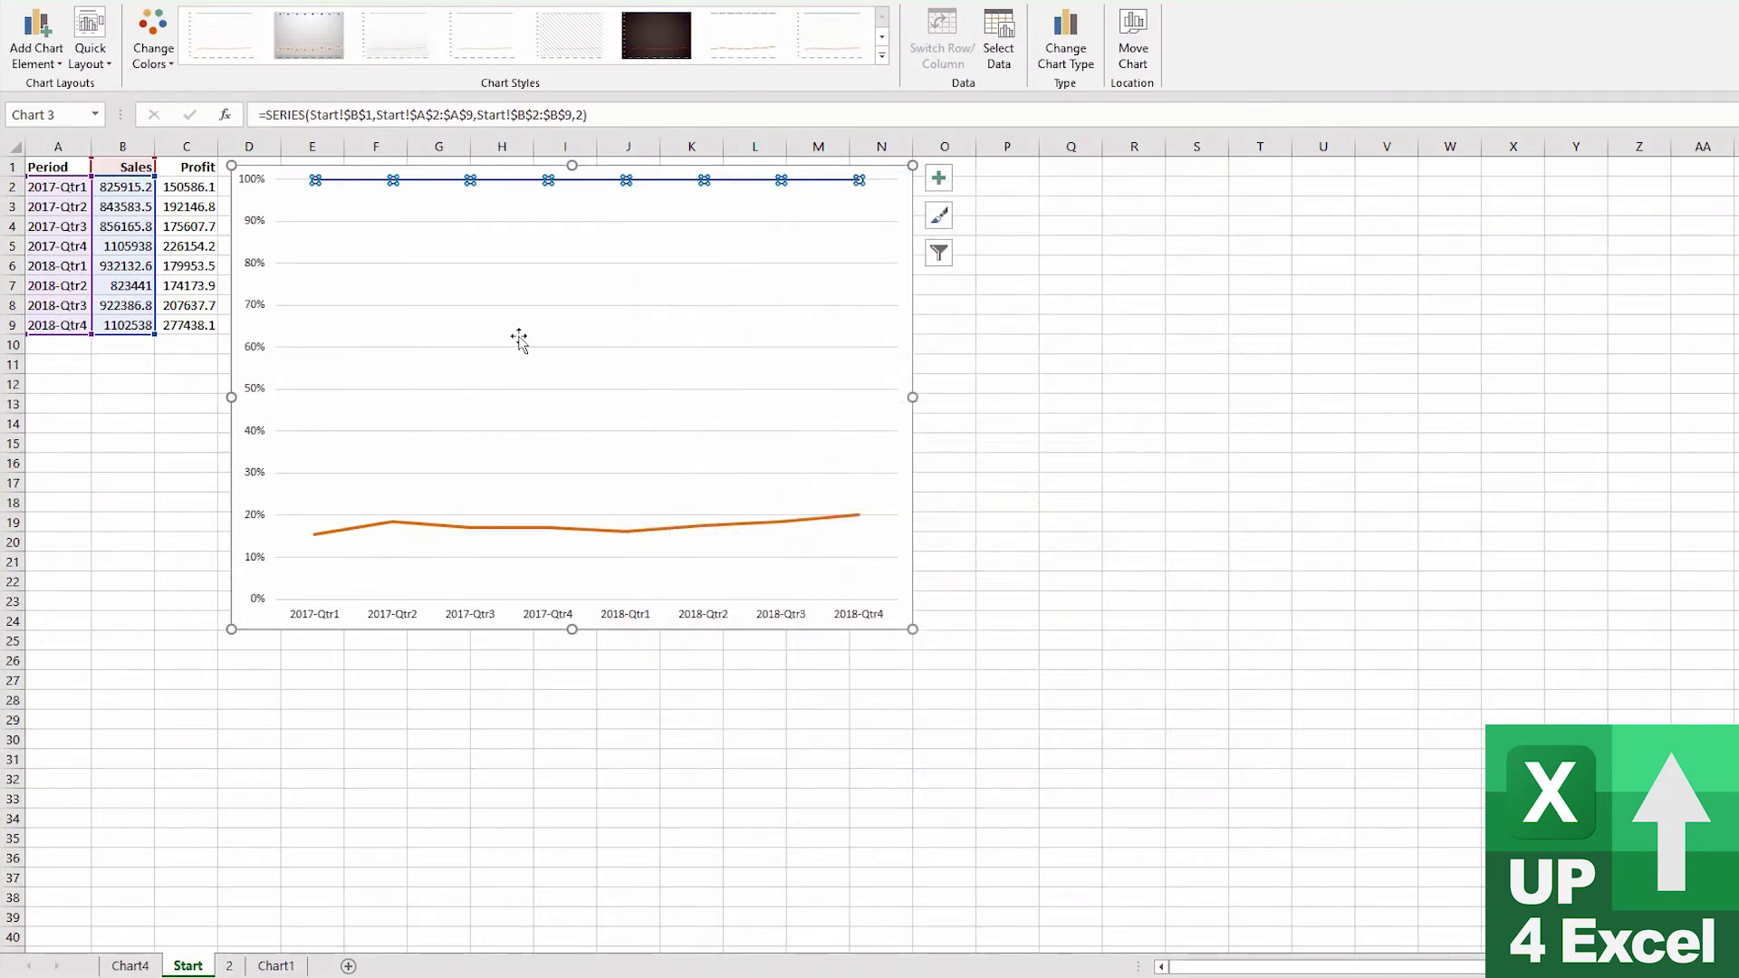
click(519, 339)
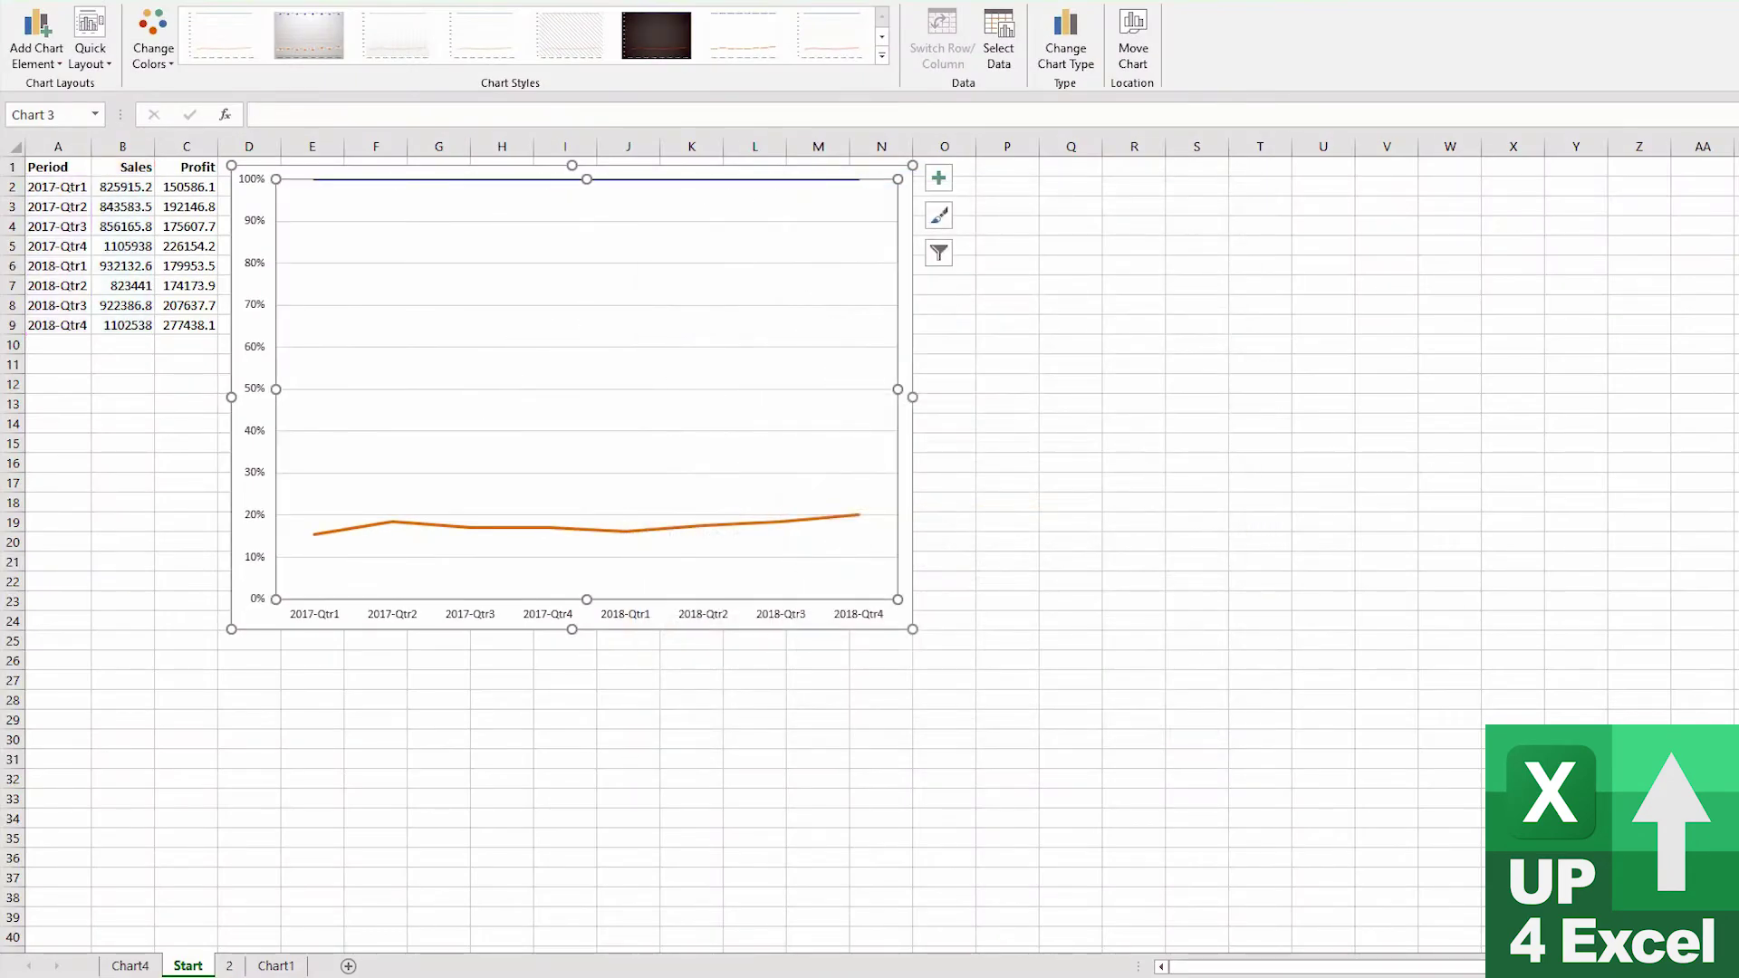
click(908, 226)
click(1065, 41)
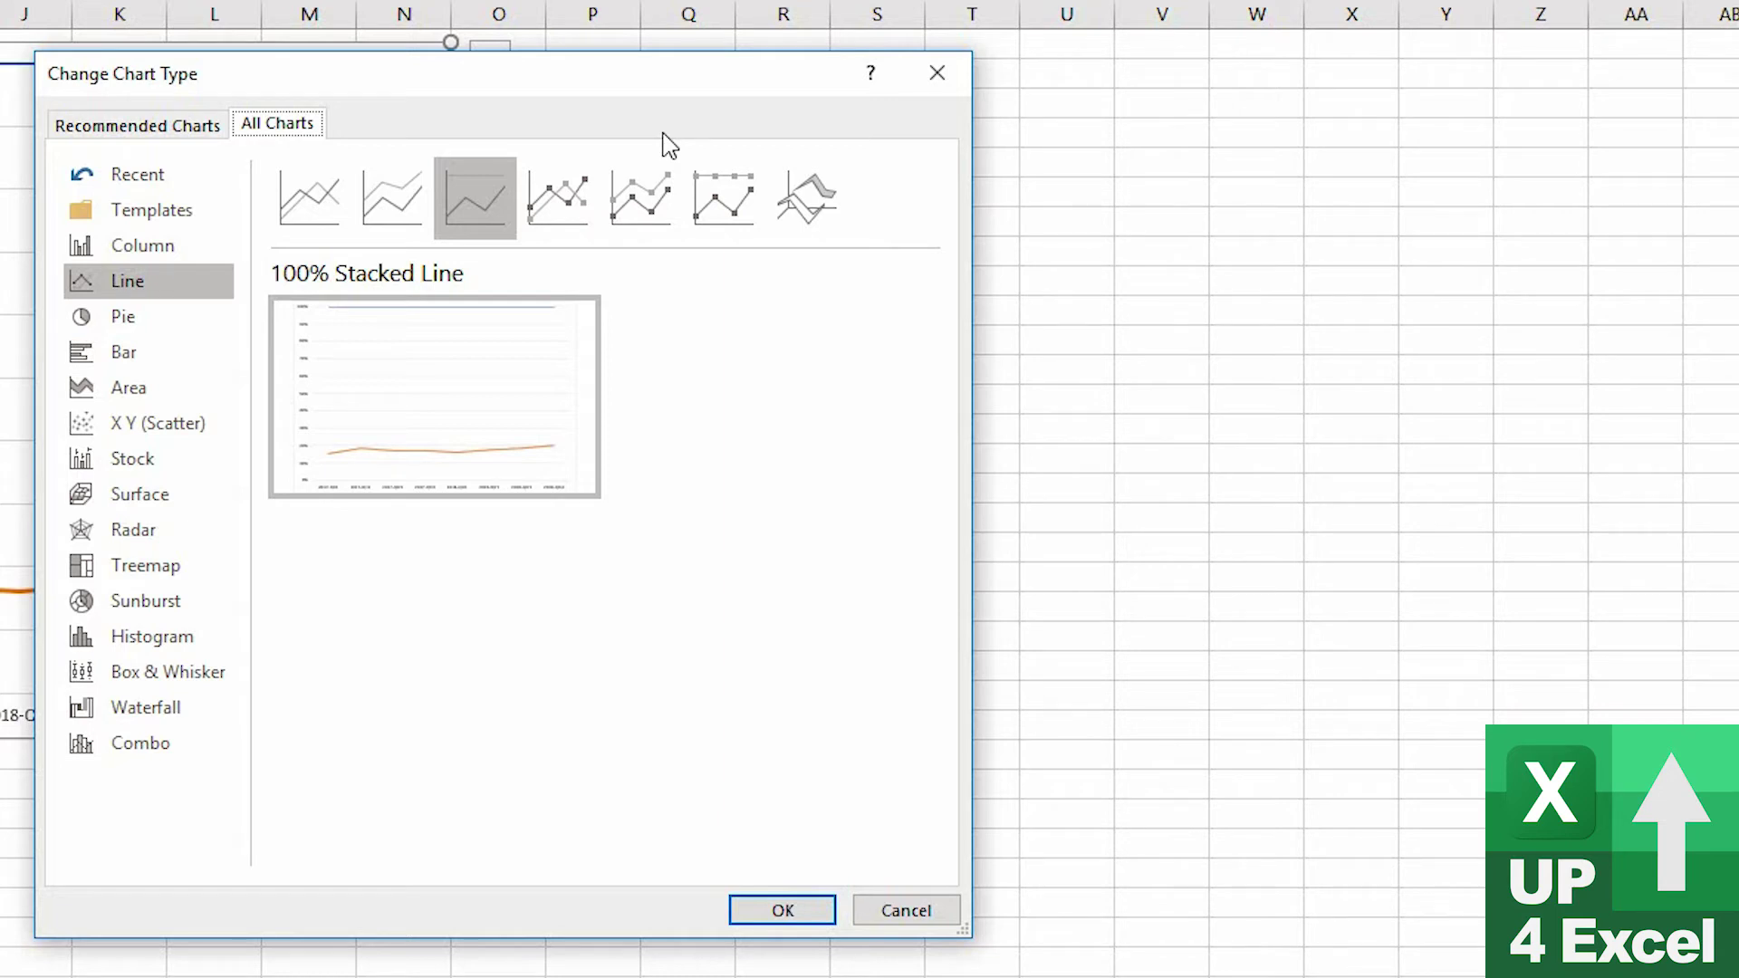
Step: Compare the Line with Markers, Stacked, 100% Stacked with Markers and 3-D Line previews, then Pie
click(579, 226)
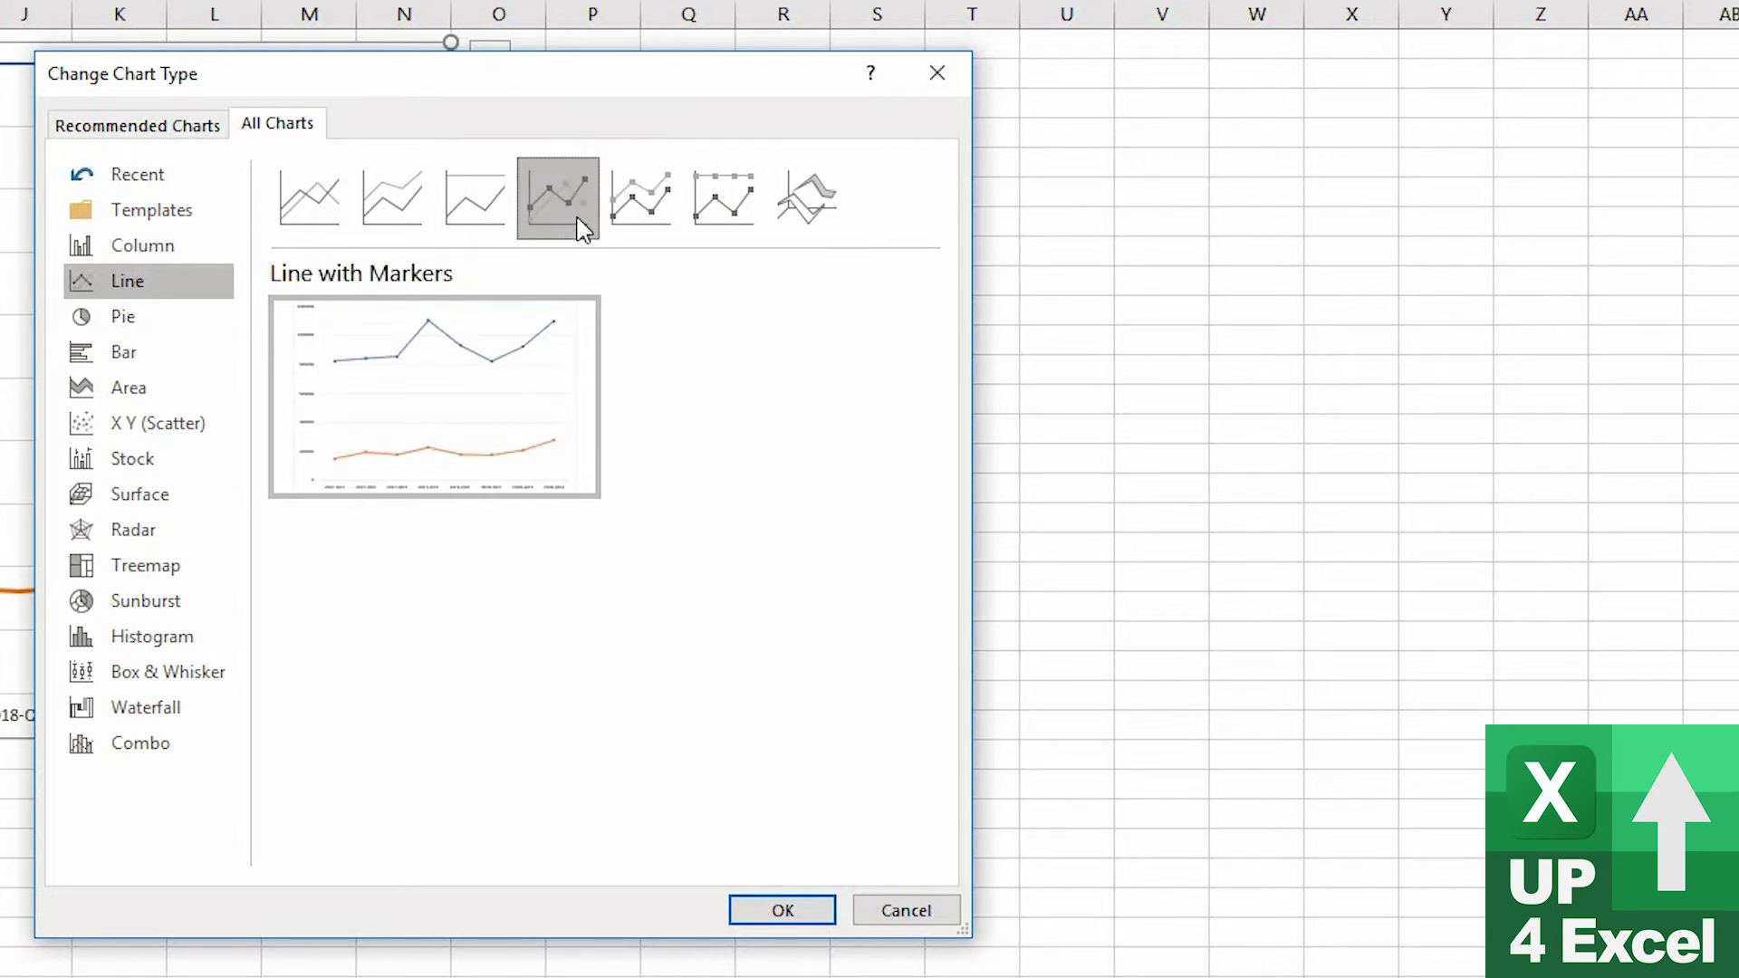
click(650, 192)
click(751, 222)
click(810, 219)
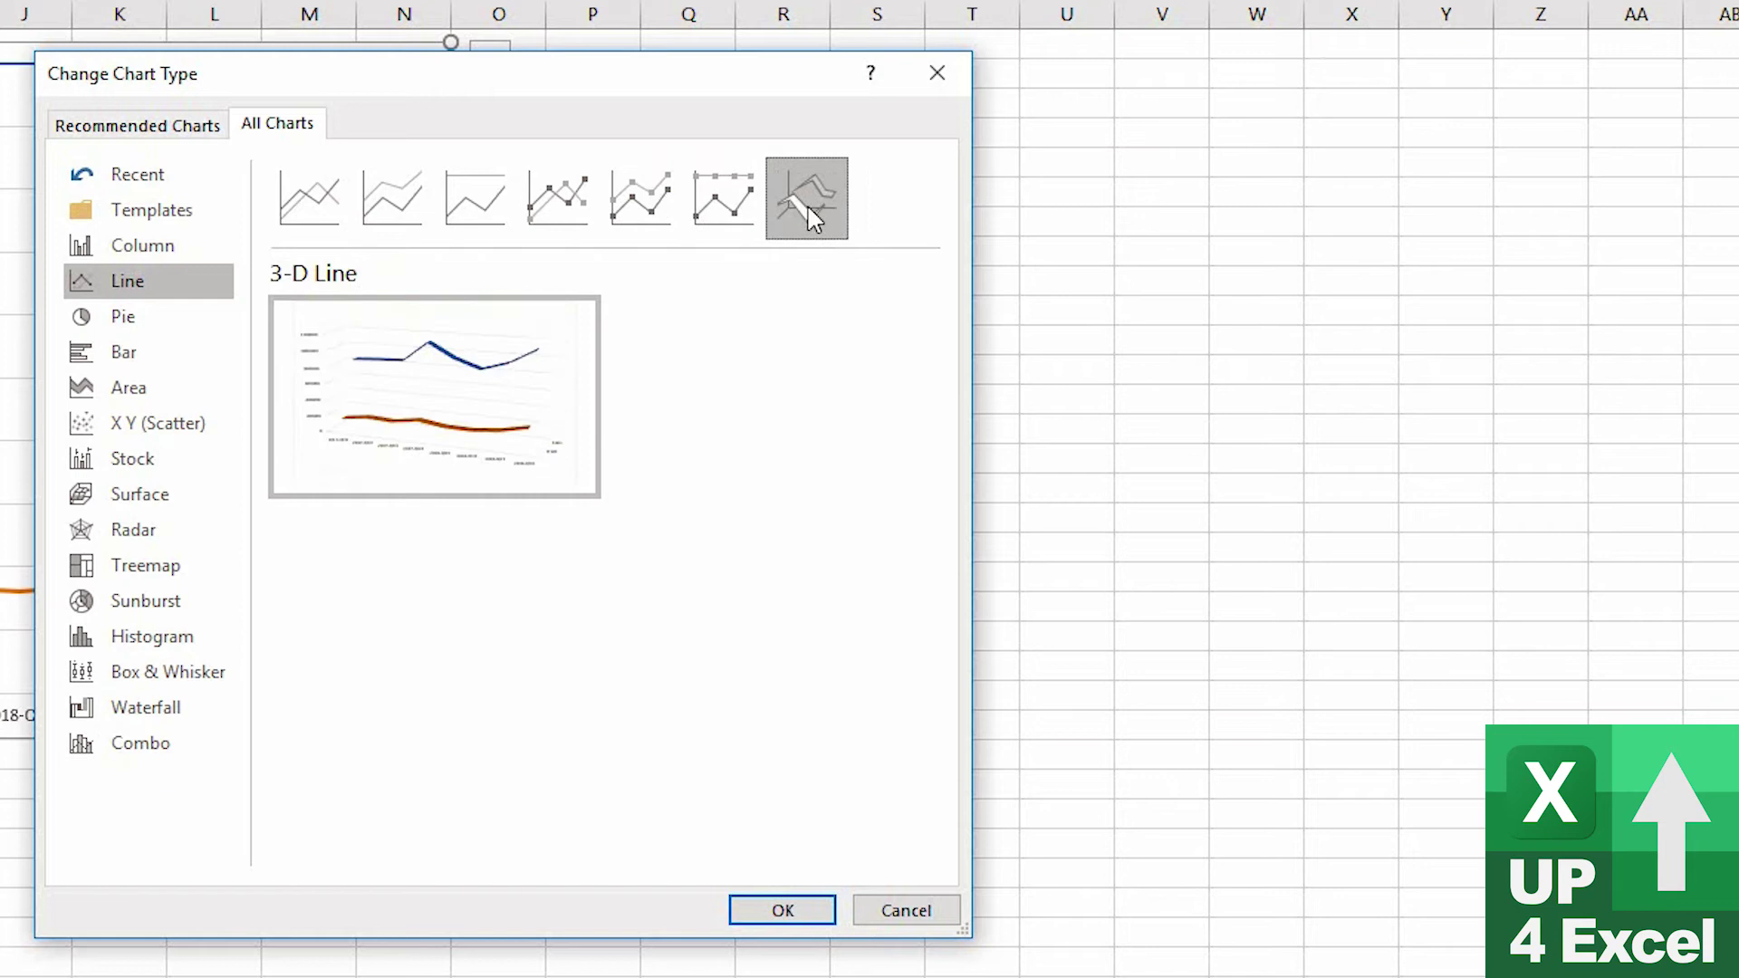
click(198, 323)
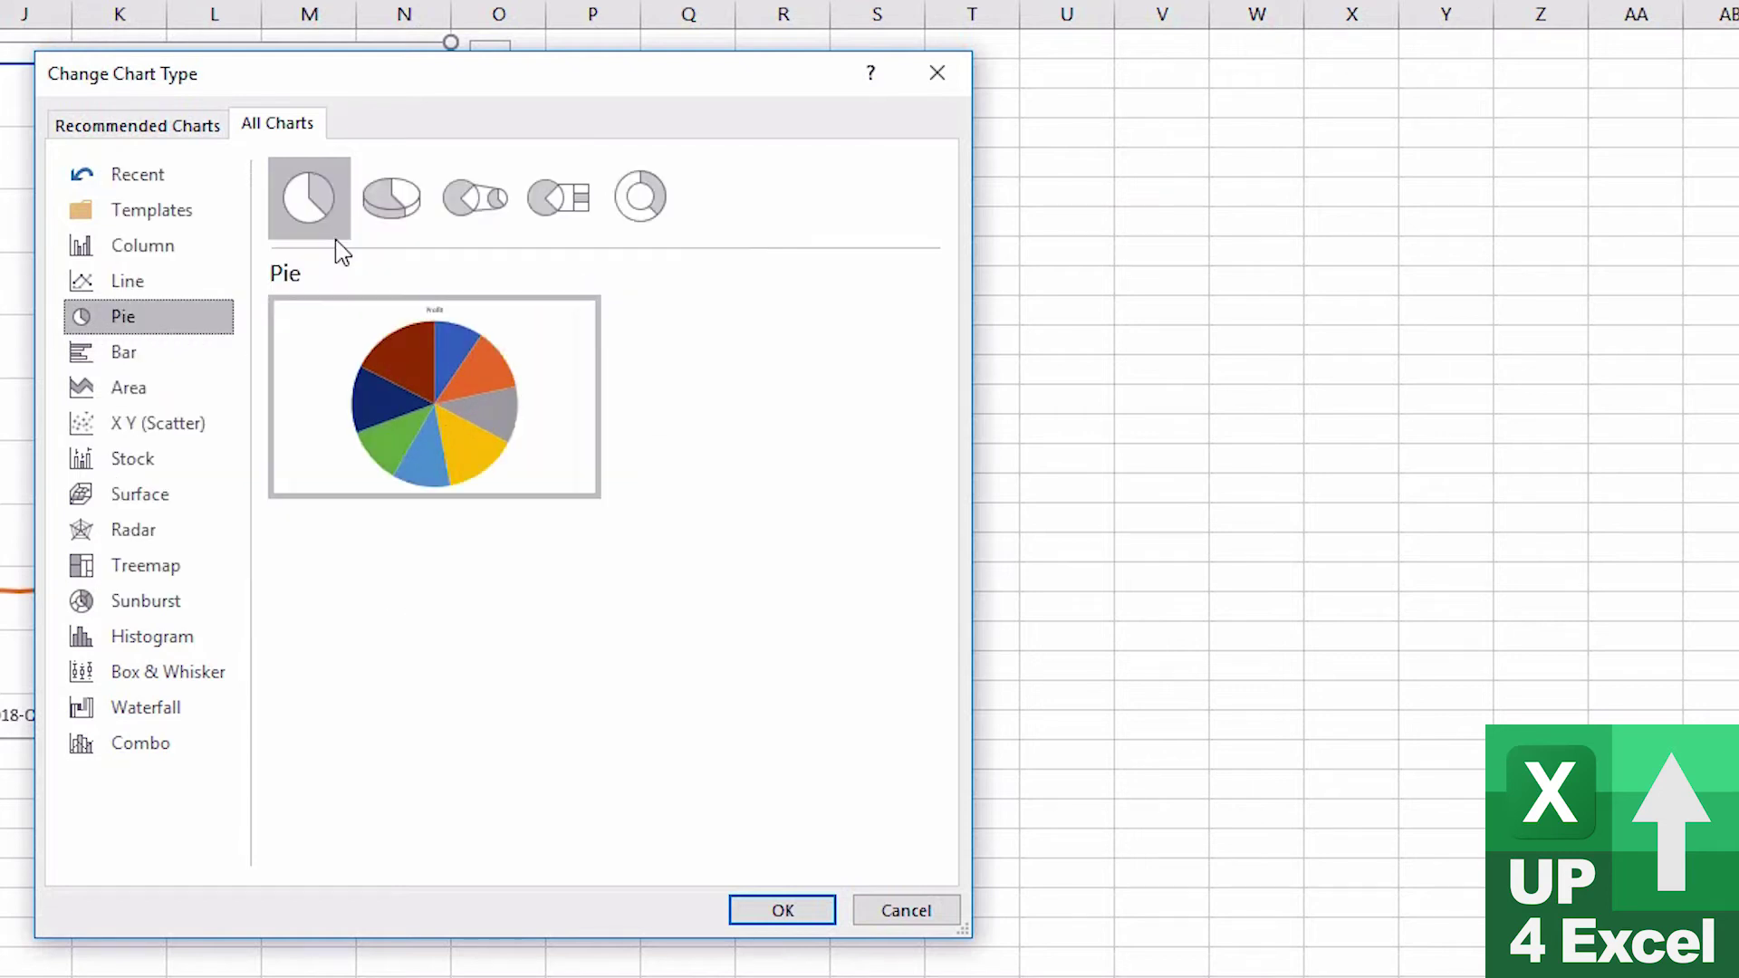
Step: Compare the 3-D Pie and flat 2-D Pie previews
click(379, 207)
click(308, 198)
mouse_move(496, 400)
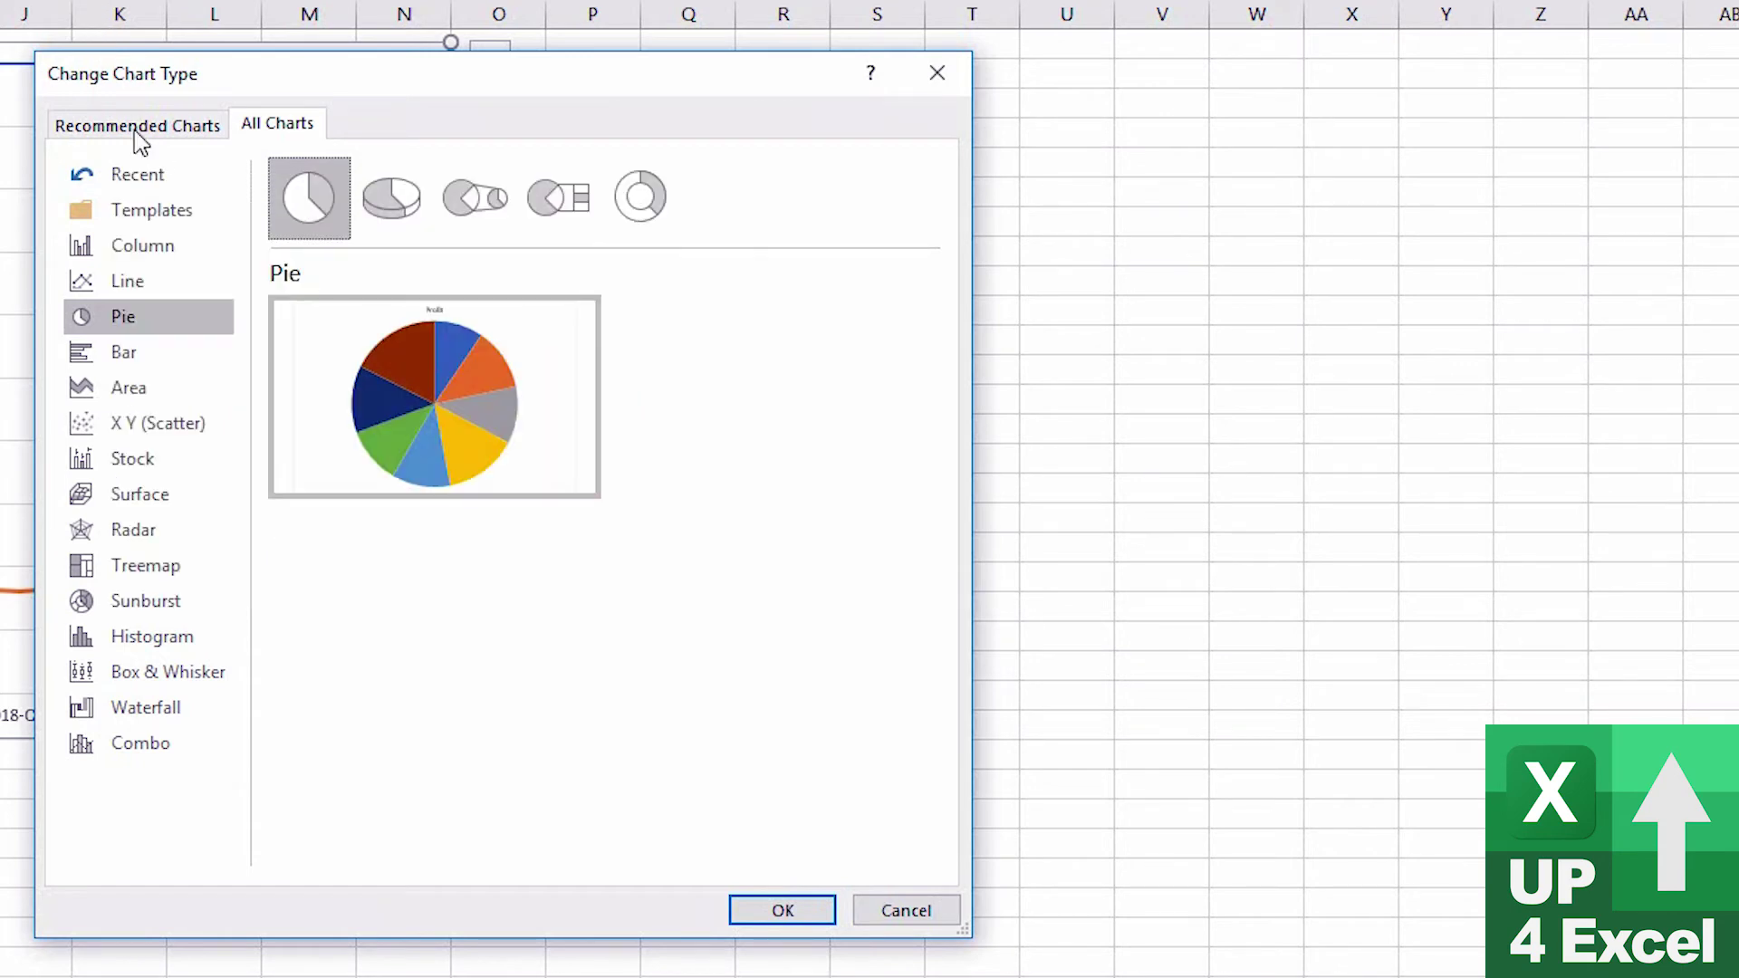
Step: Show the Bar options, previewing Stacked and 100% Stacked Bar before returning to Clustered Bar
click(152, 356)
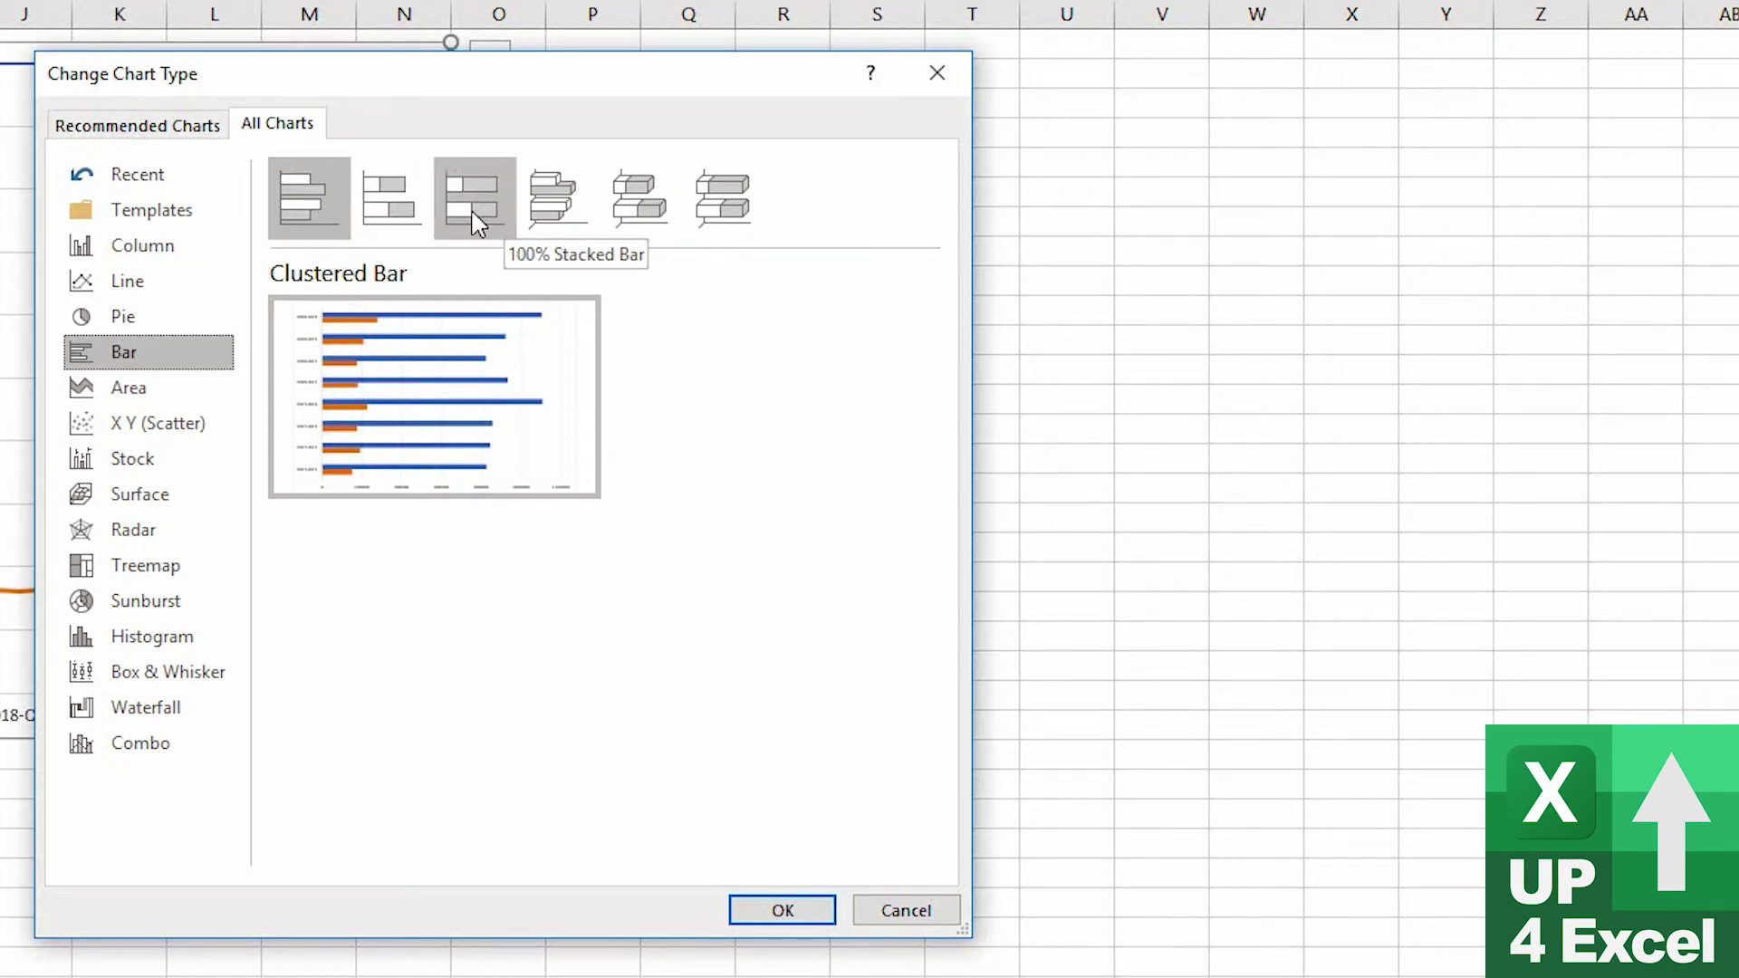
click(387, 206)
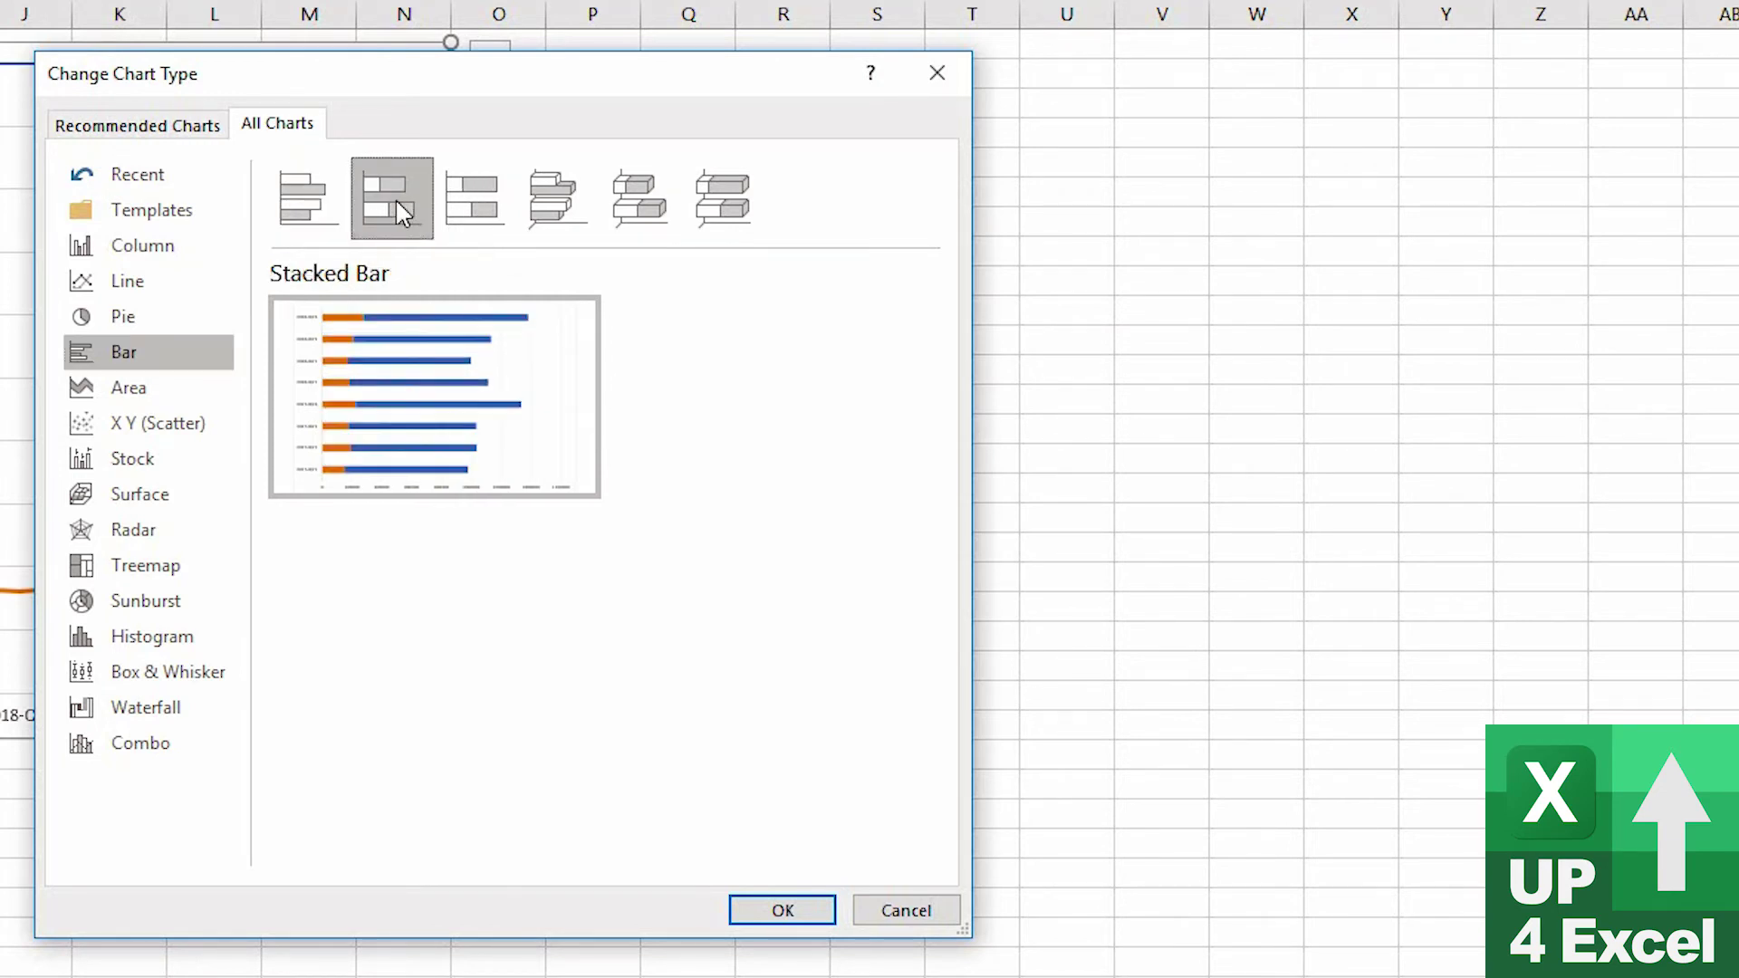
click(471, 192)
click(313, 219)
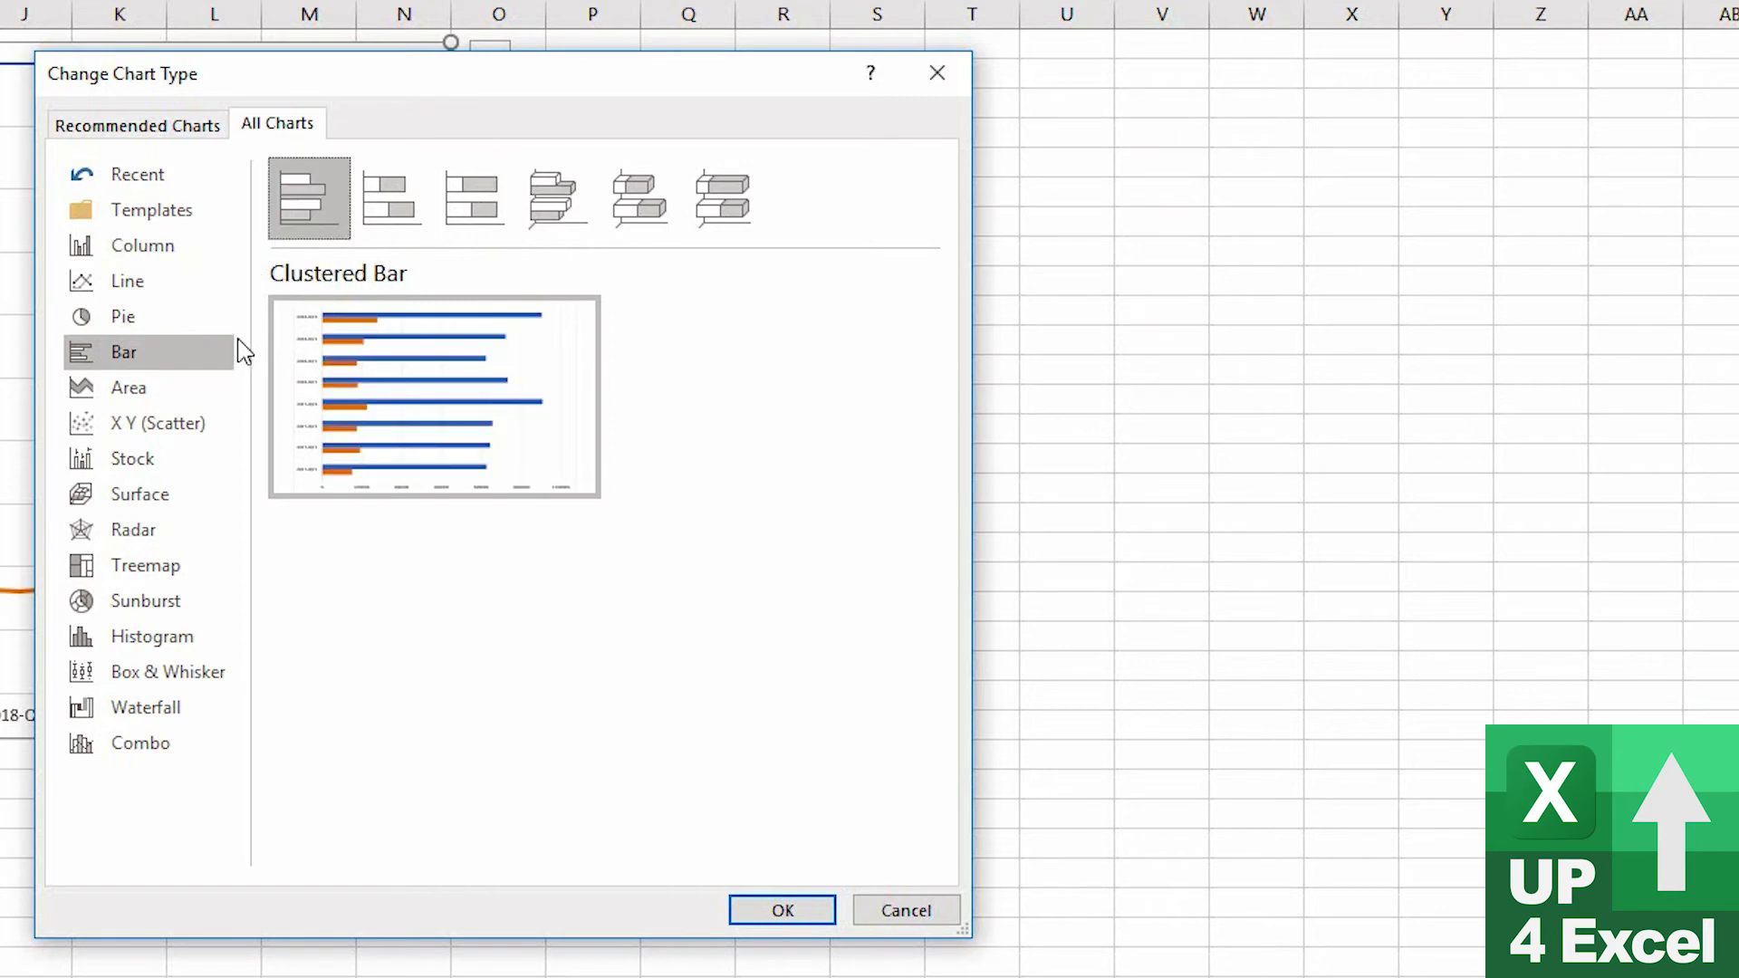
mouse_move(326, 394)
Step: Compare the Area, Stacked Area, 100% Stacked Area and 3-D Area previews, ending on 100% Stacked Area
click(133, 390)
click(392, 197)
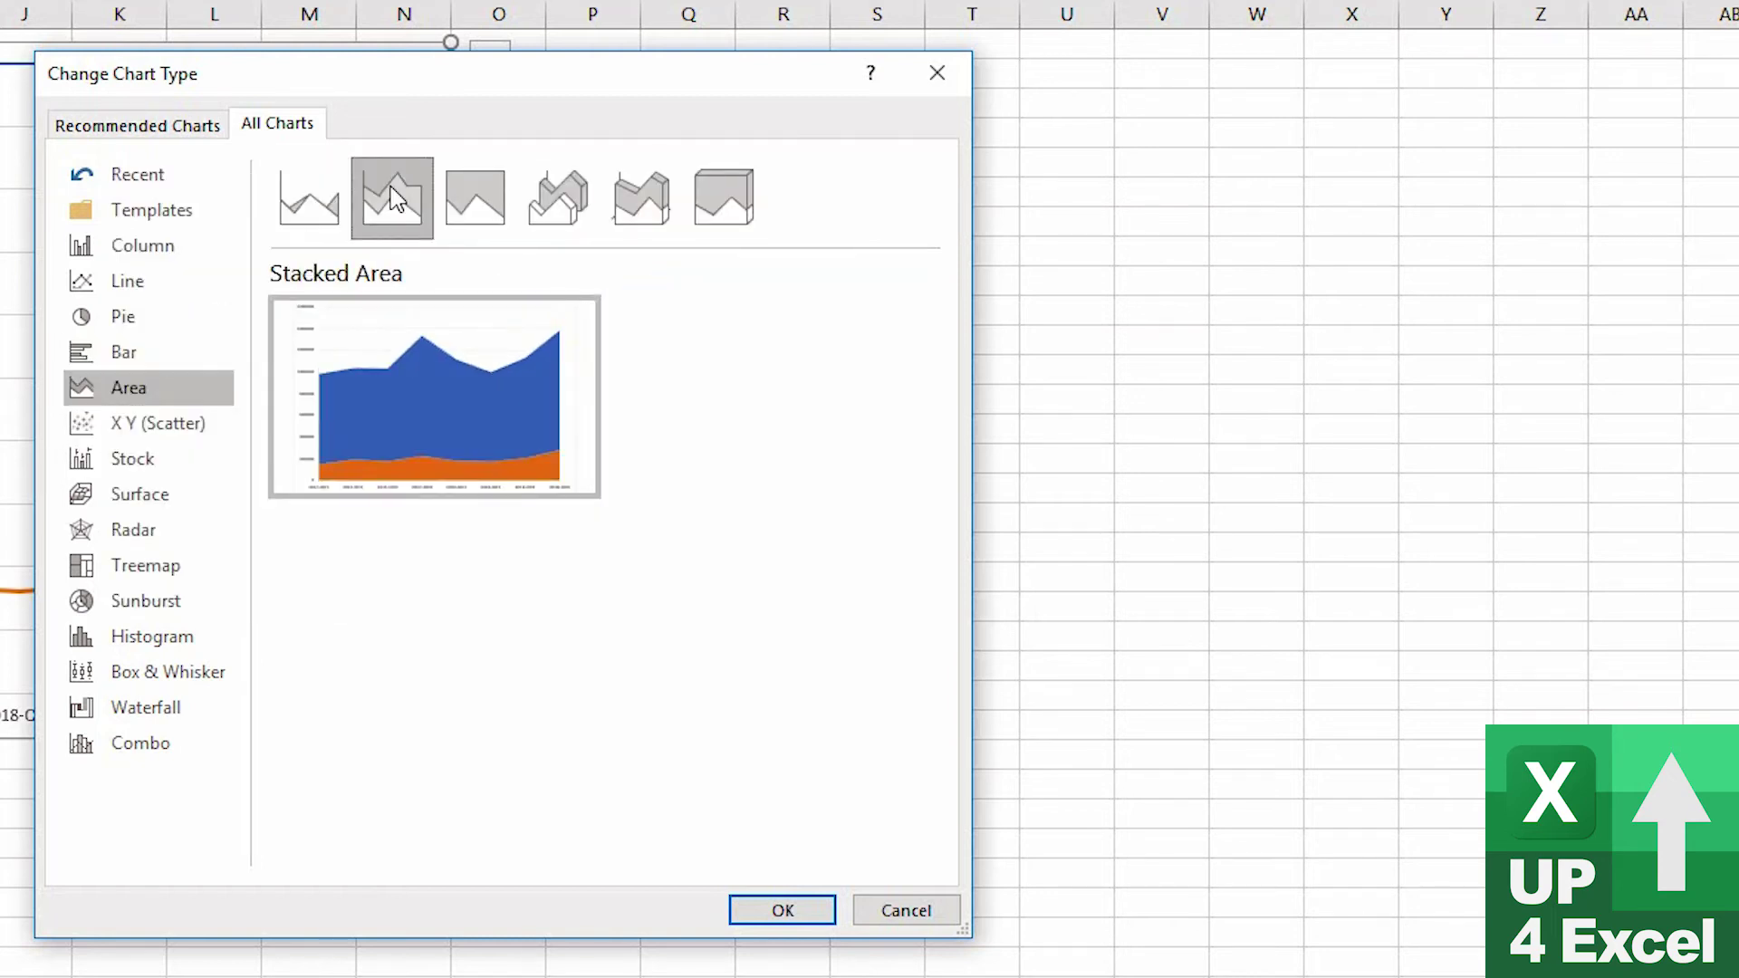
click(323, 205)
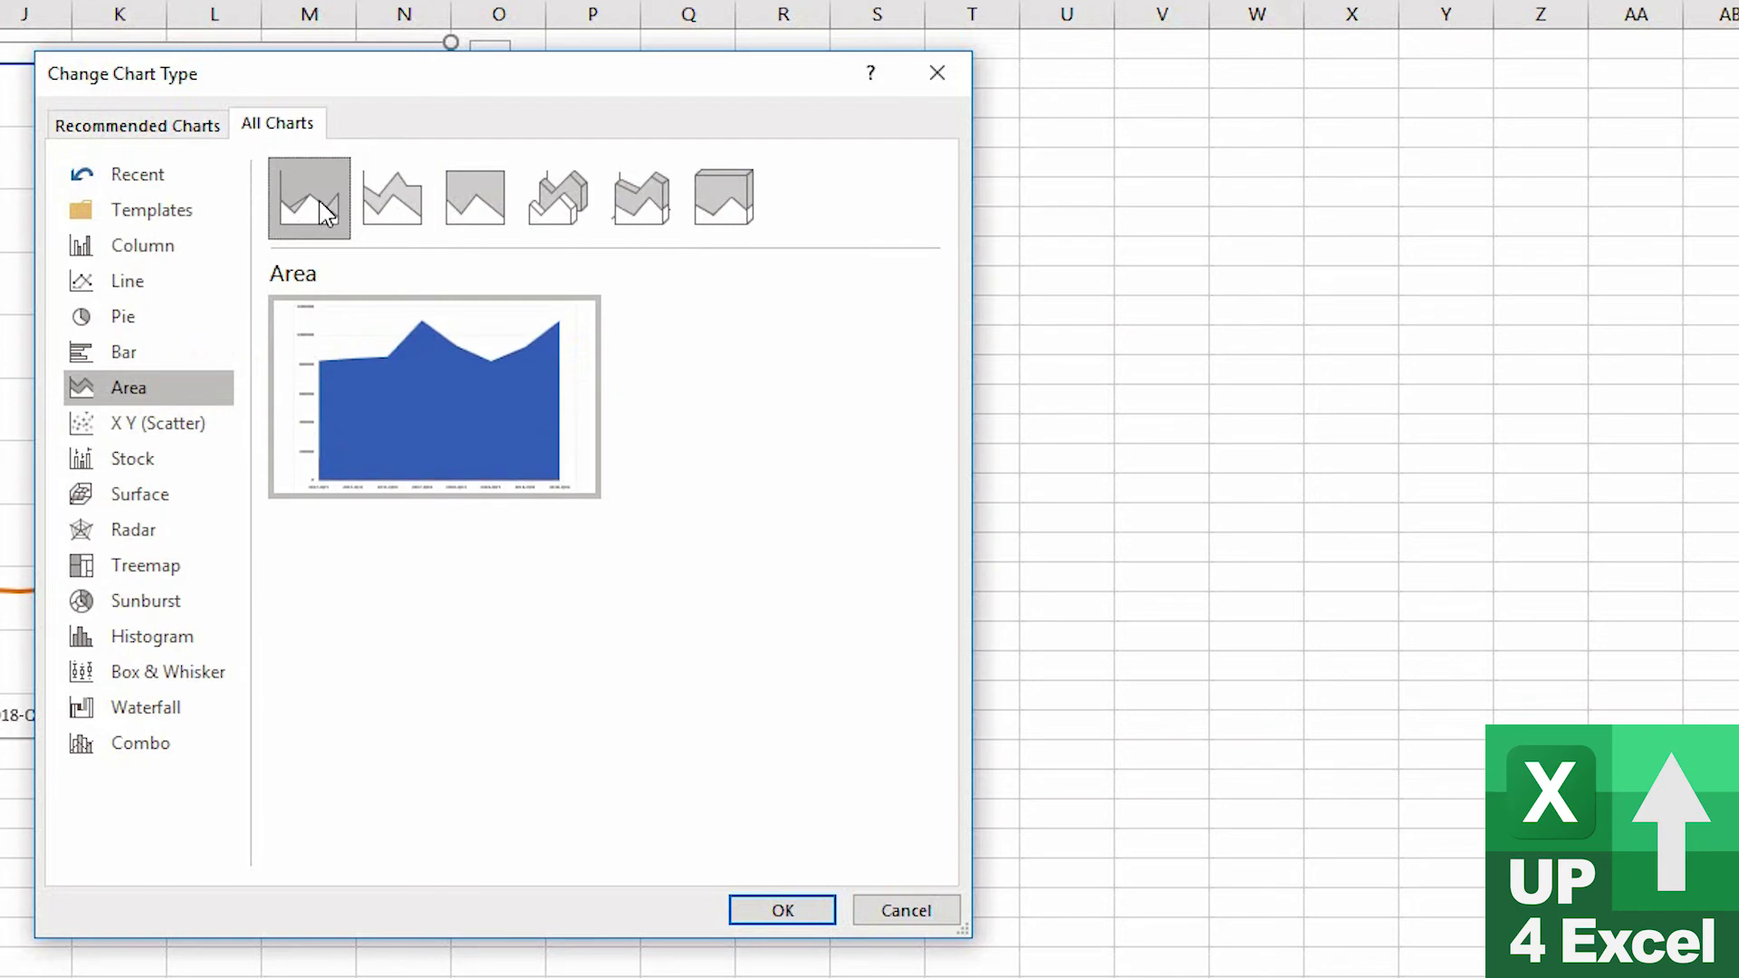
click(372, 213)
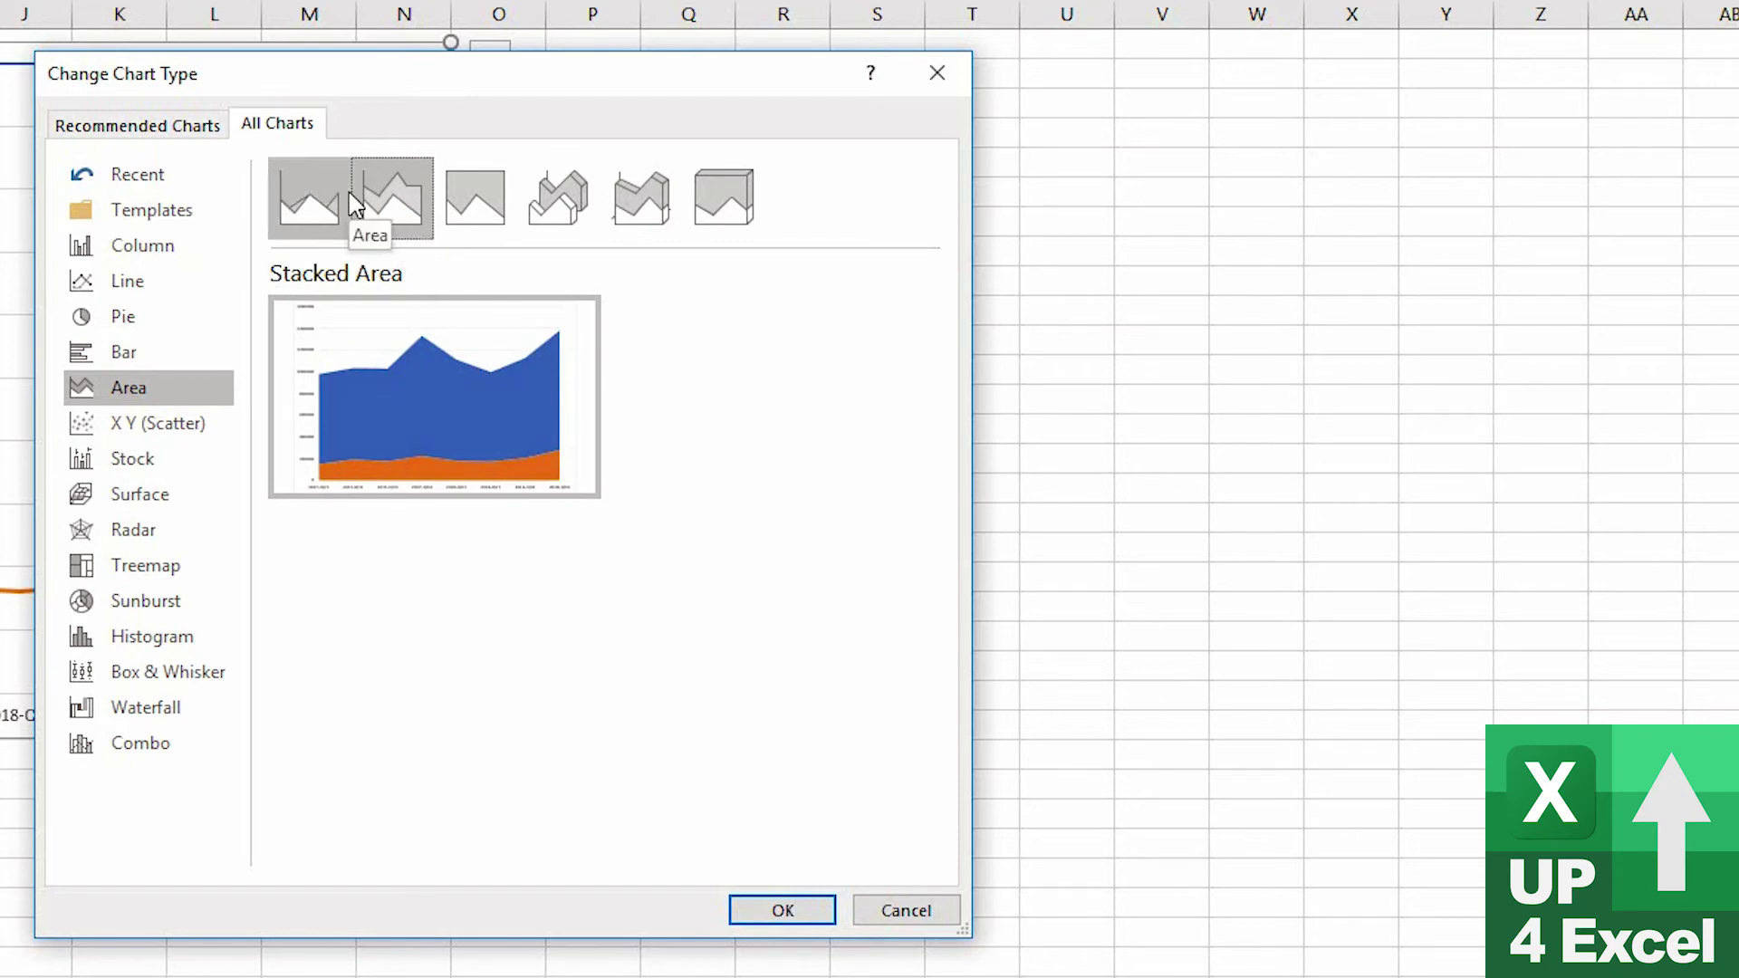
click(462, 192)
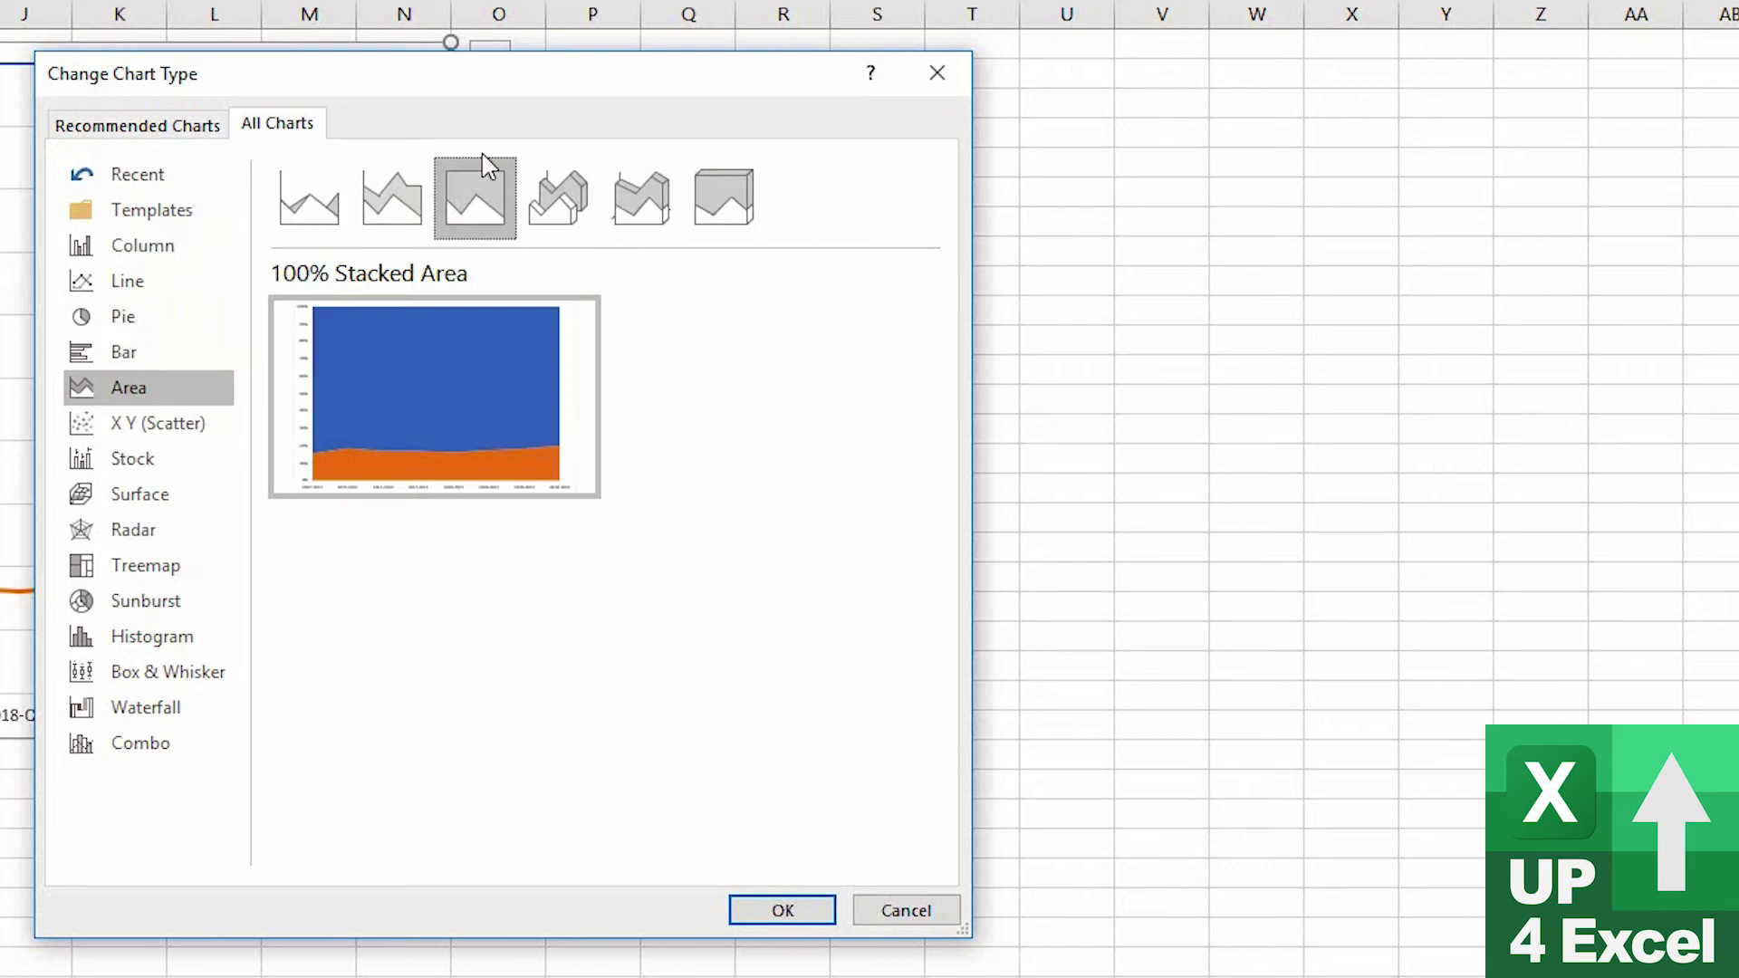
click(554, 198)
click(480, 199)
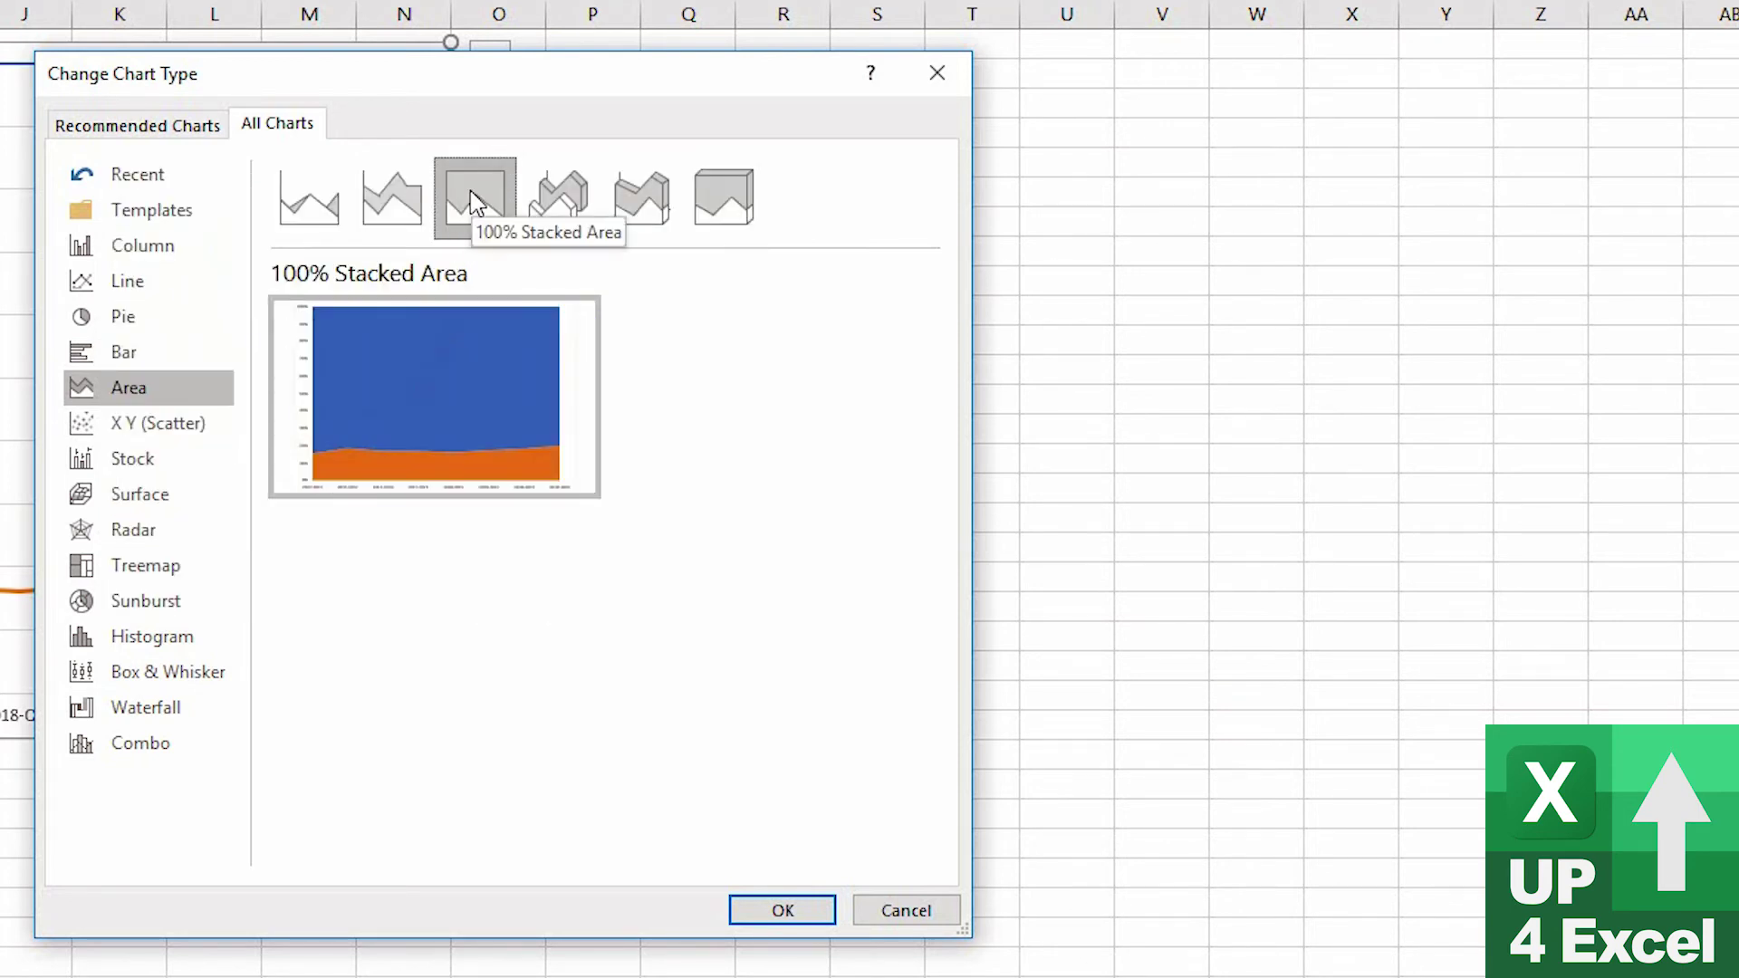
Step: Convert the chart to an X Y Scatter plotting Sales against Profit as orange points
click(156, 433)
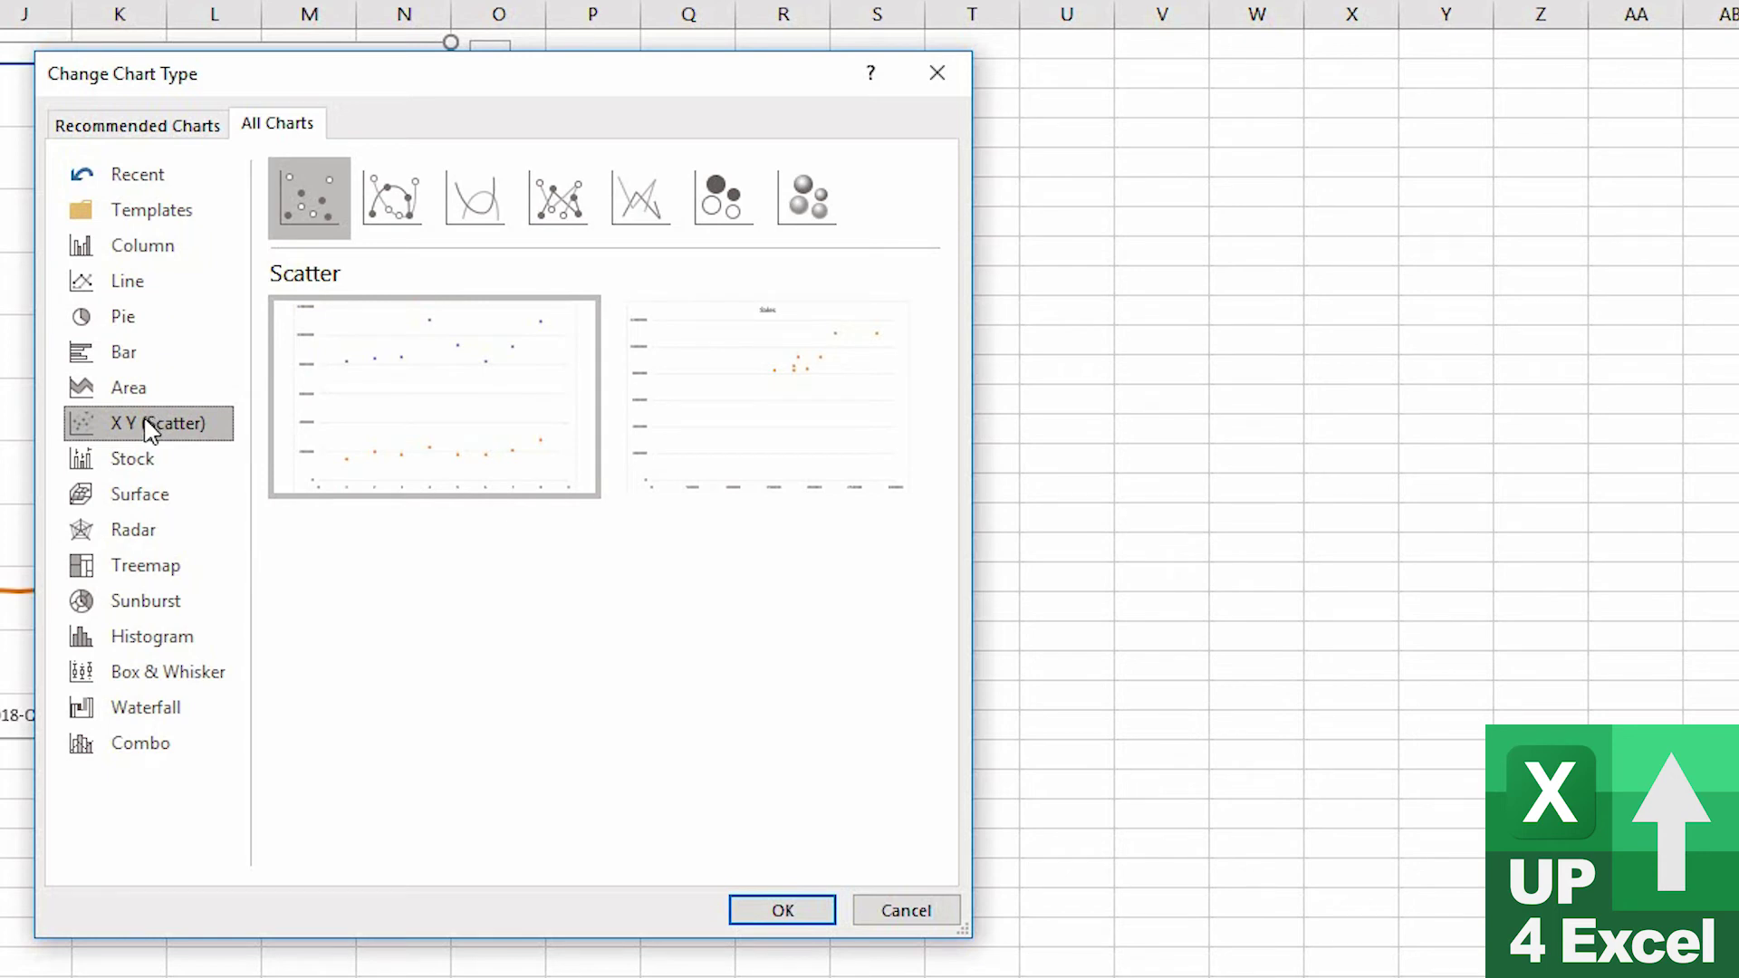
mouse_move(815, 443)
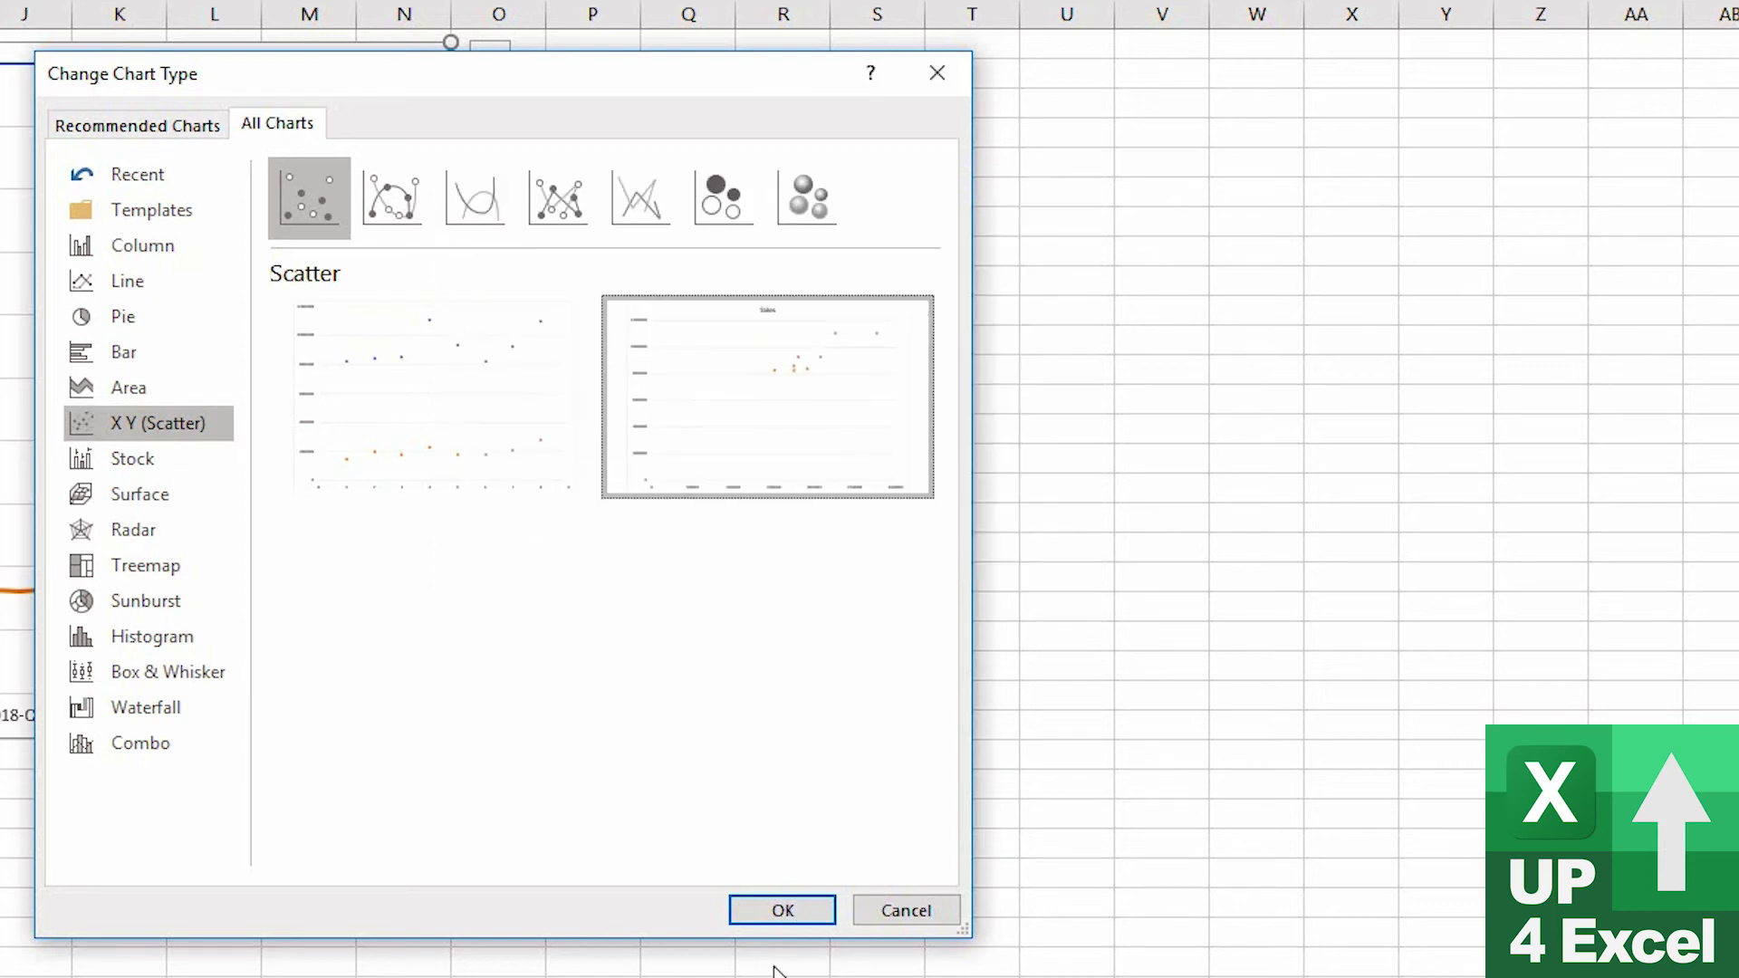
click(790, 914)
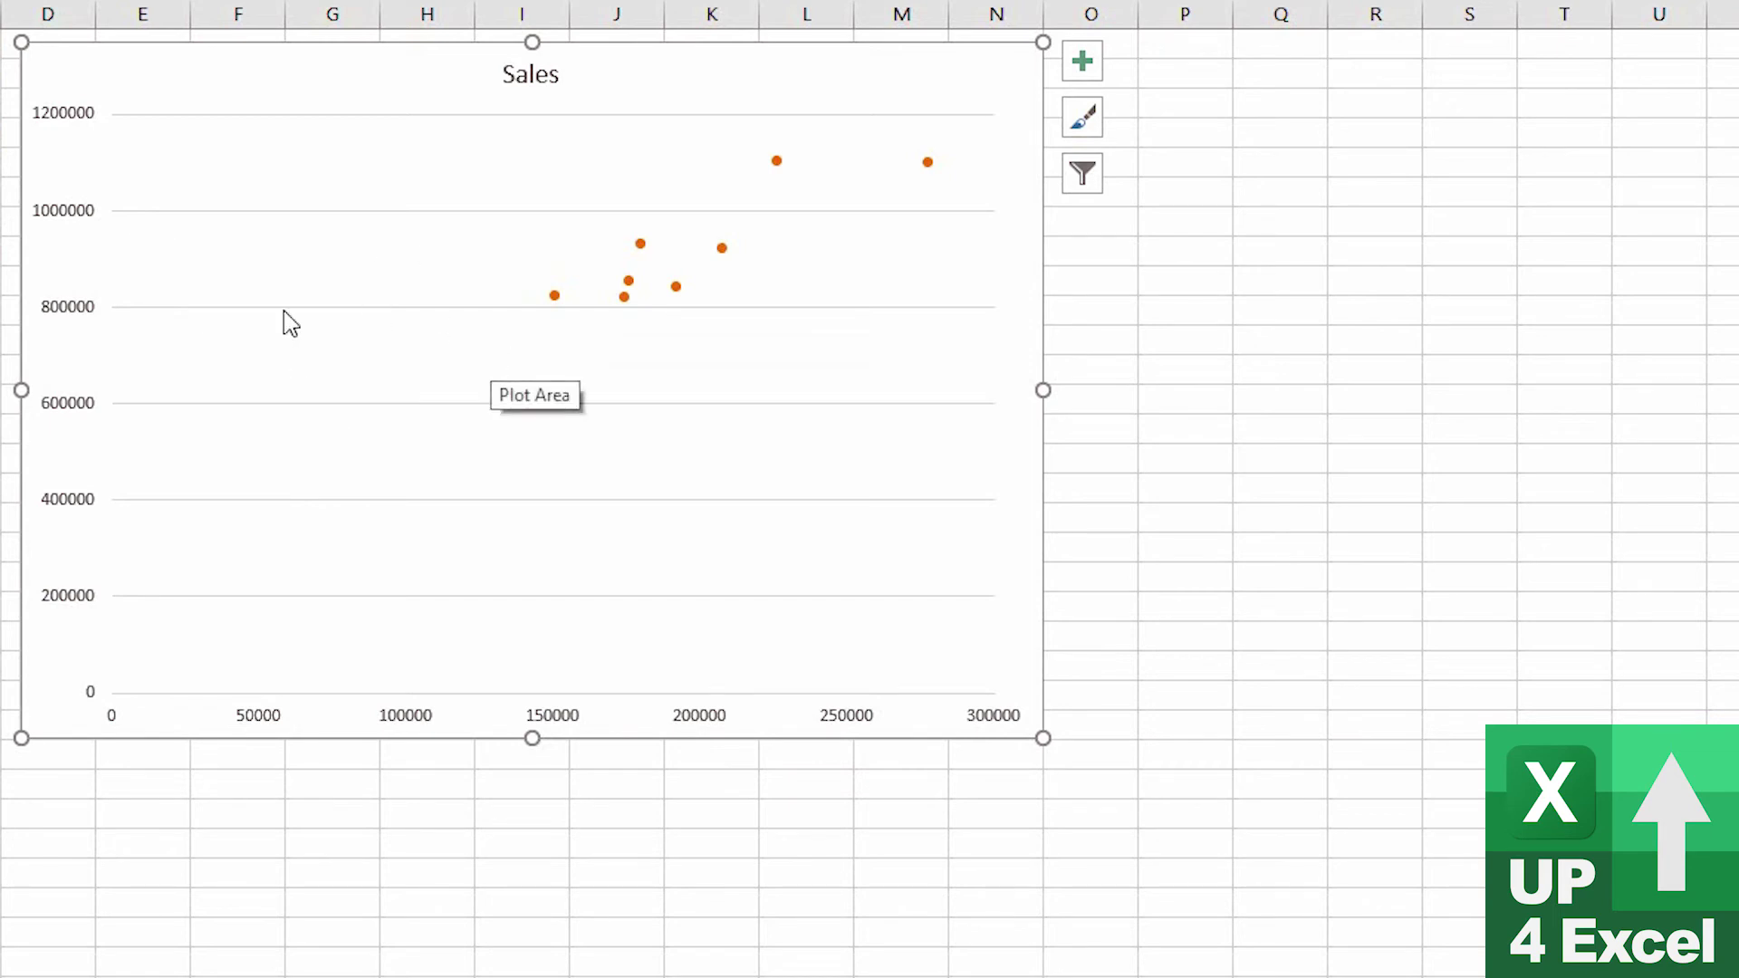
click(720, 248)
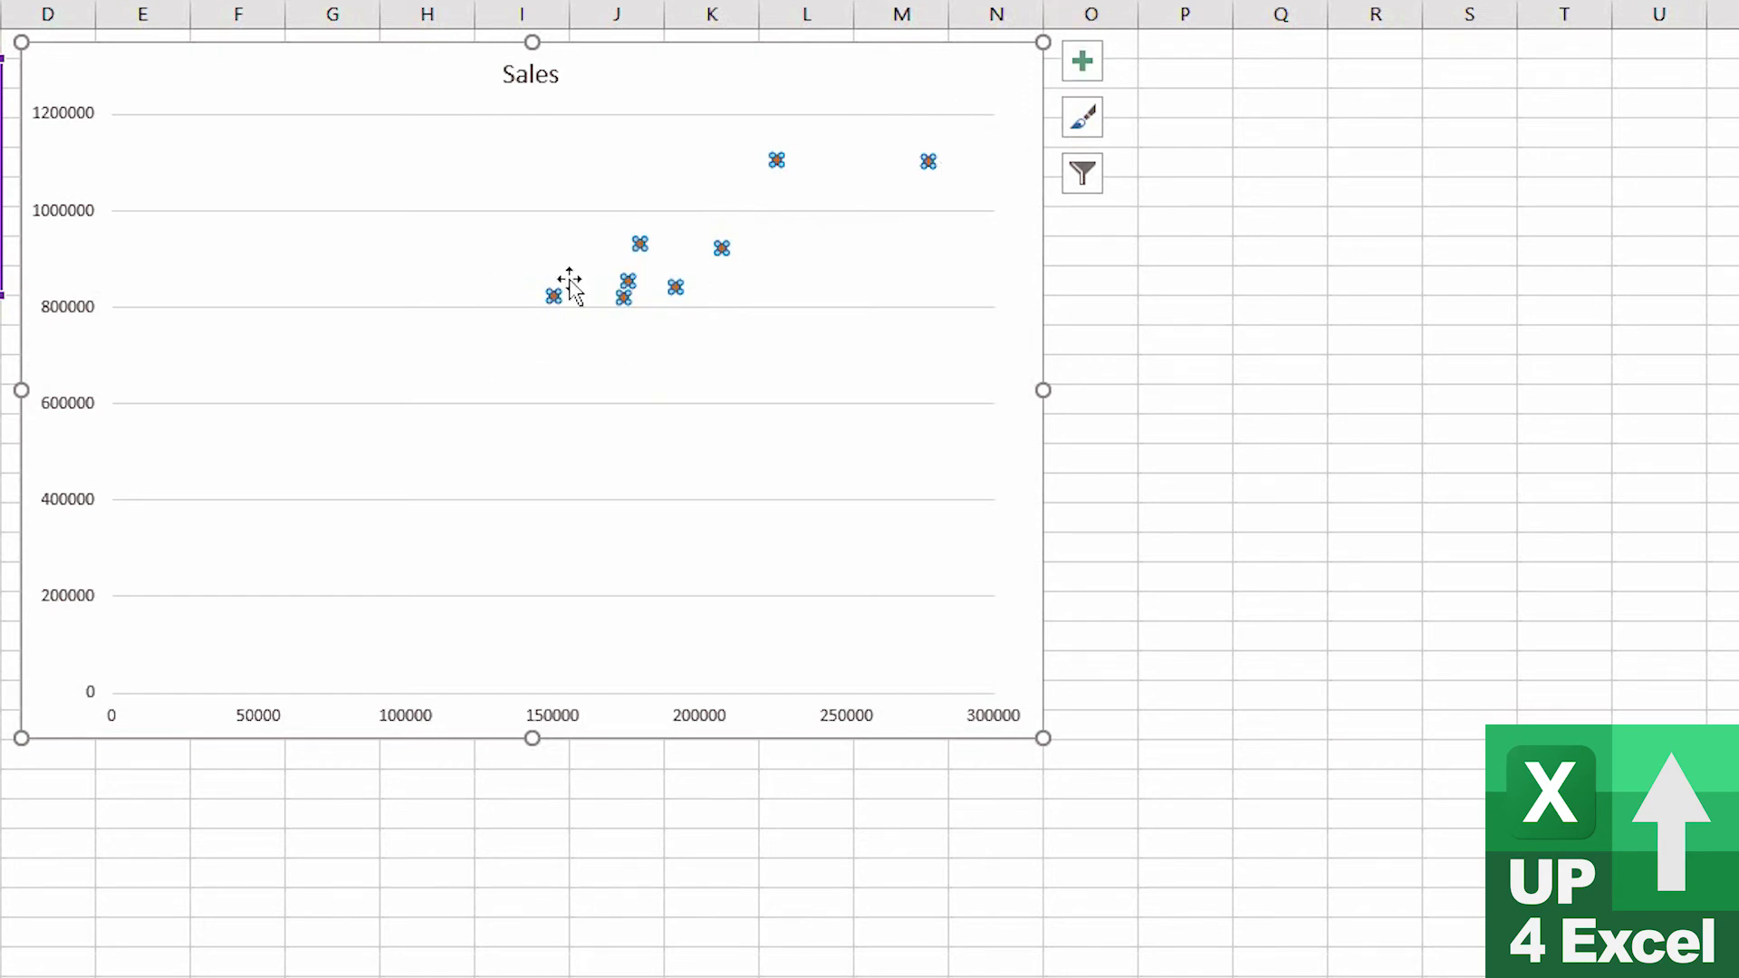
click(960, 109)
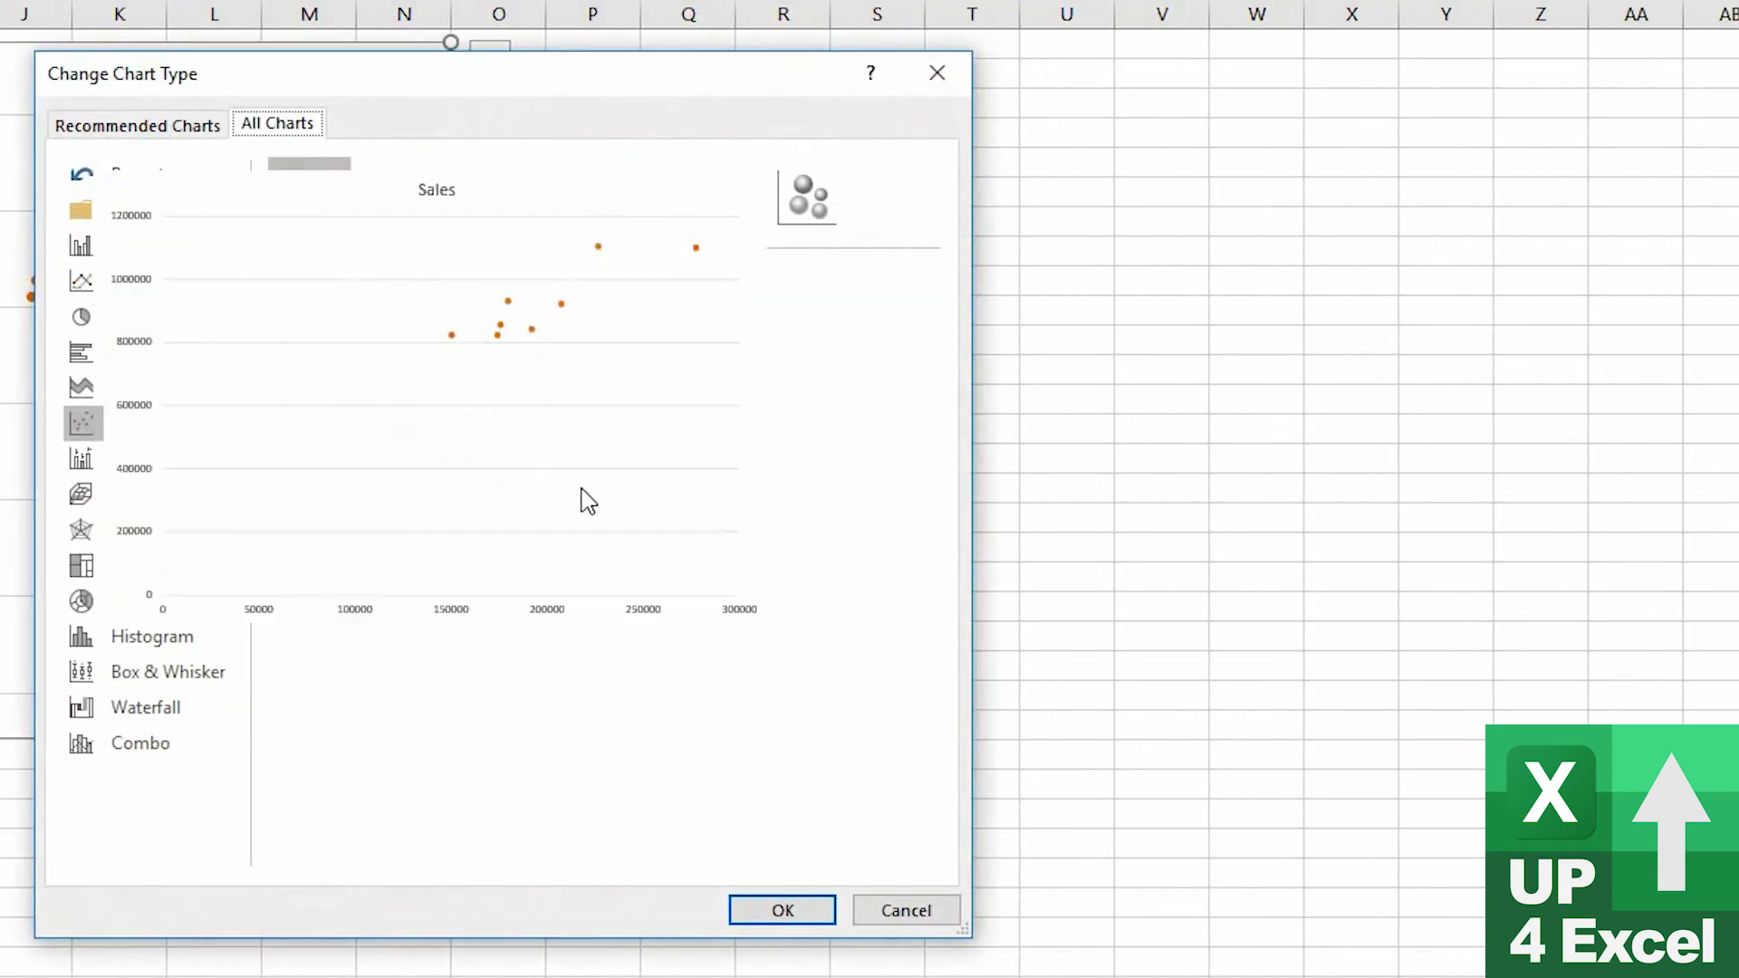
Step: Preview the scatter line variants and the bubble and 3-D bubble charts, ending on plain scatter
click(393, 203)
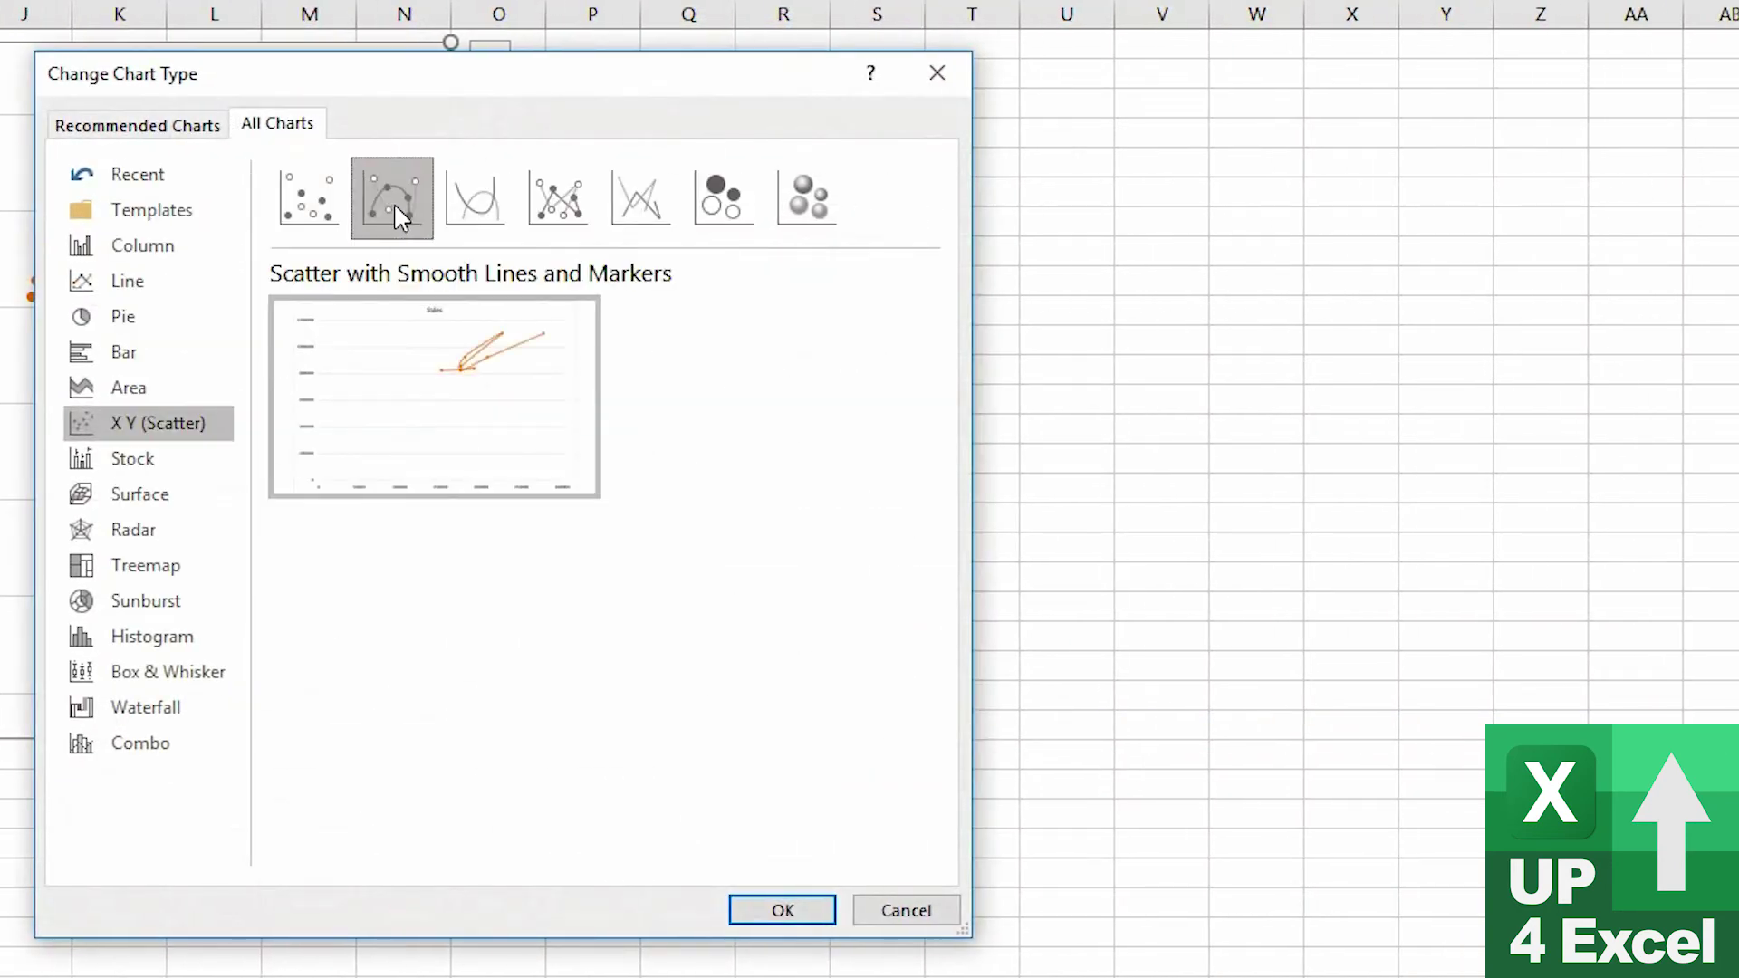
click(481, 190)
click(573, 197)
click(645, 193)
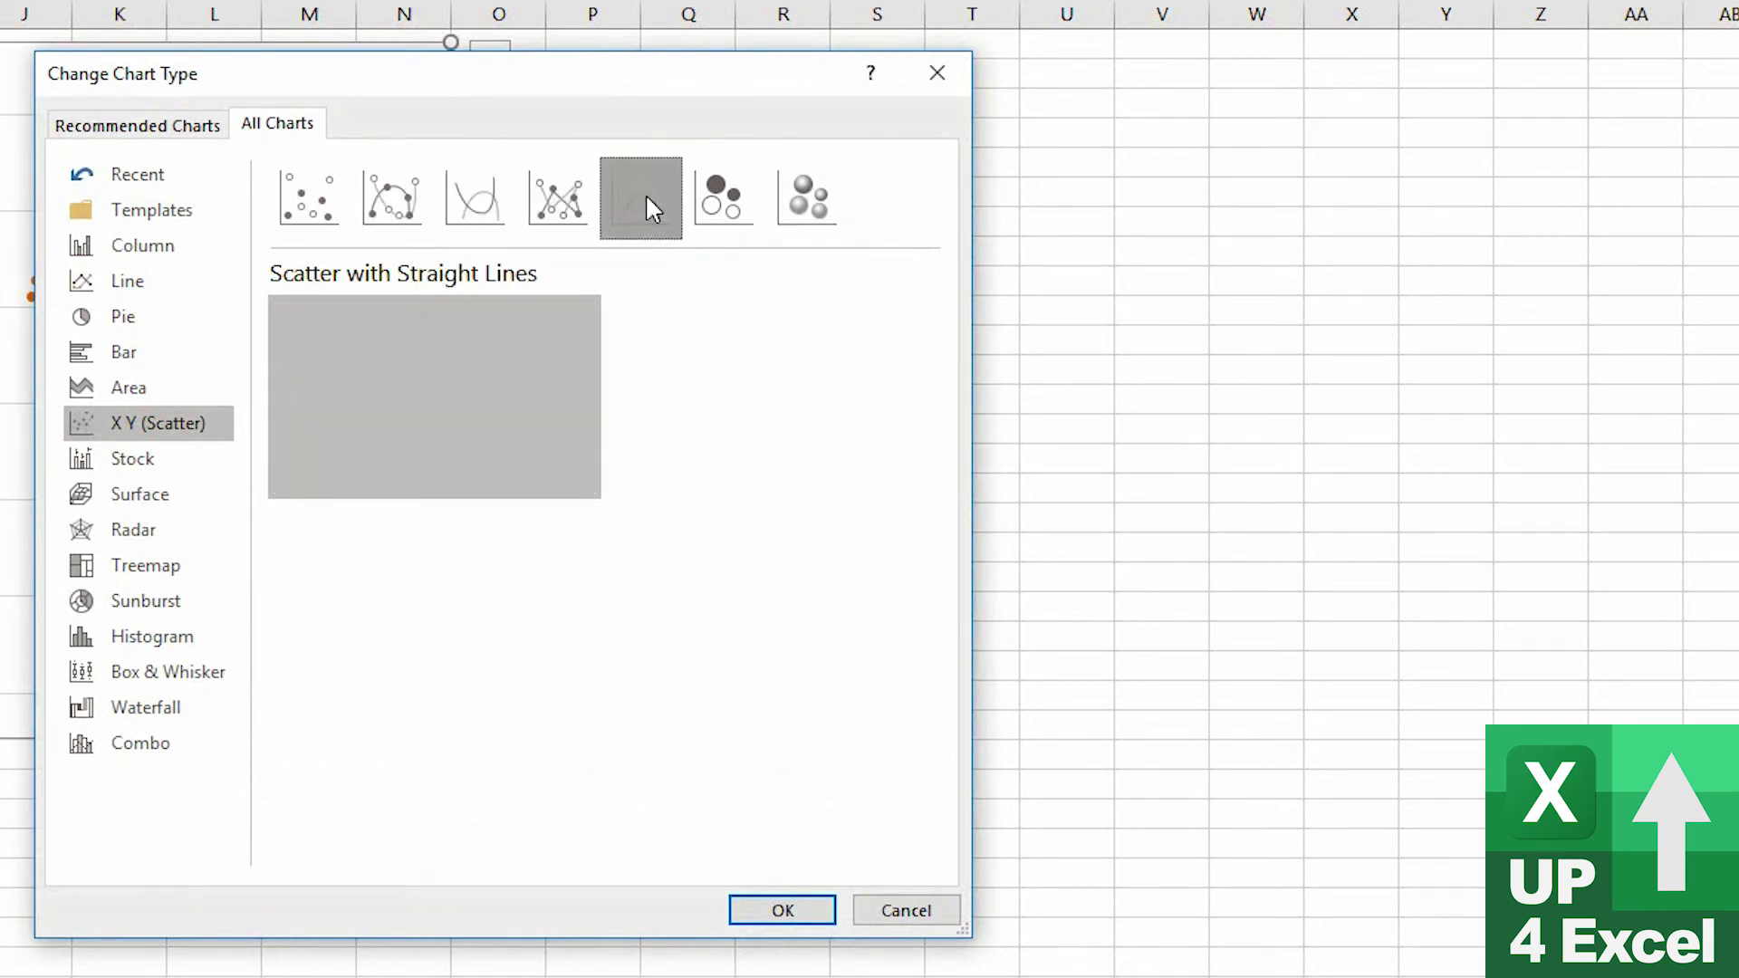
click(723, 212)
click(810, 204)
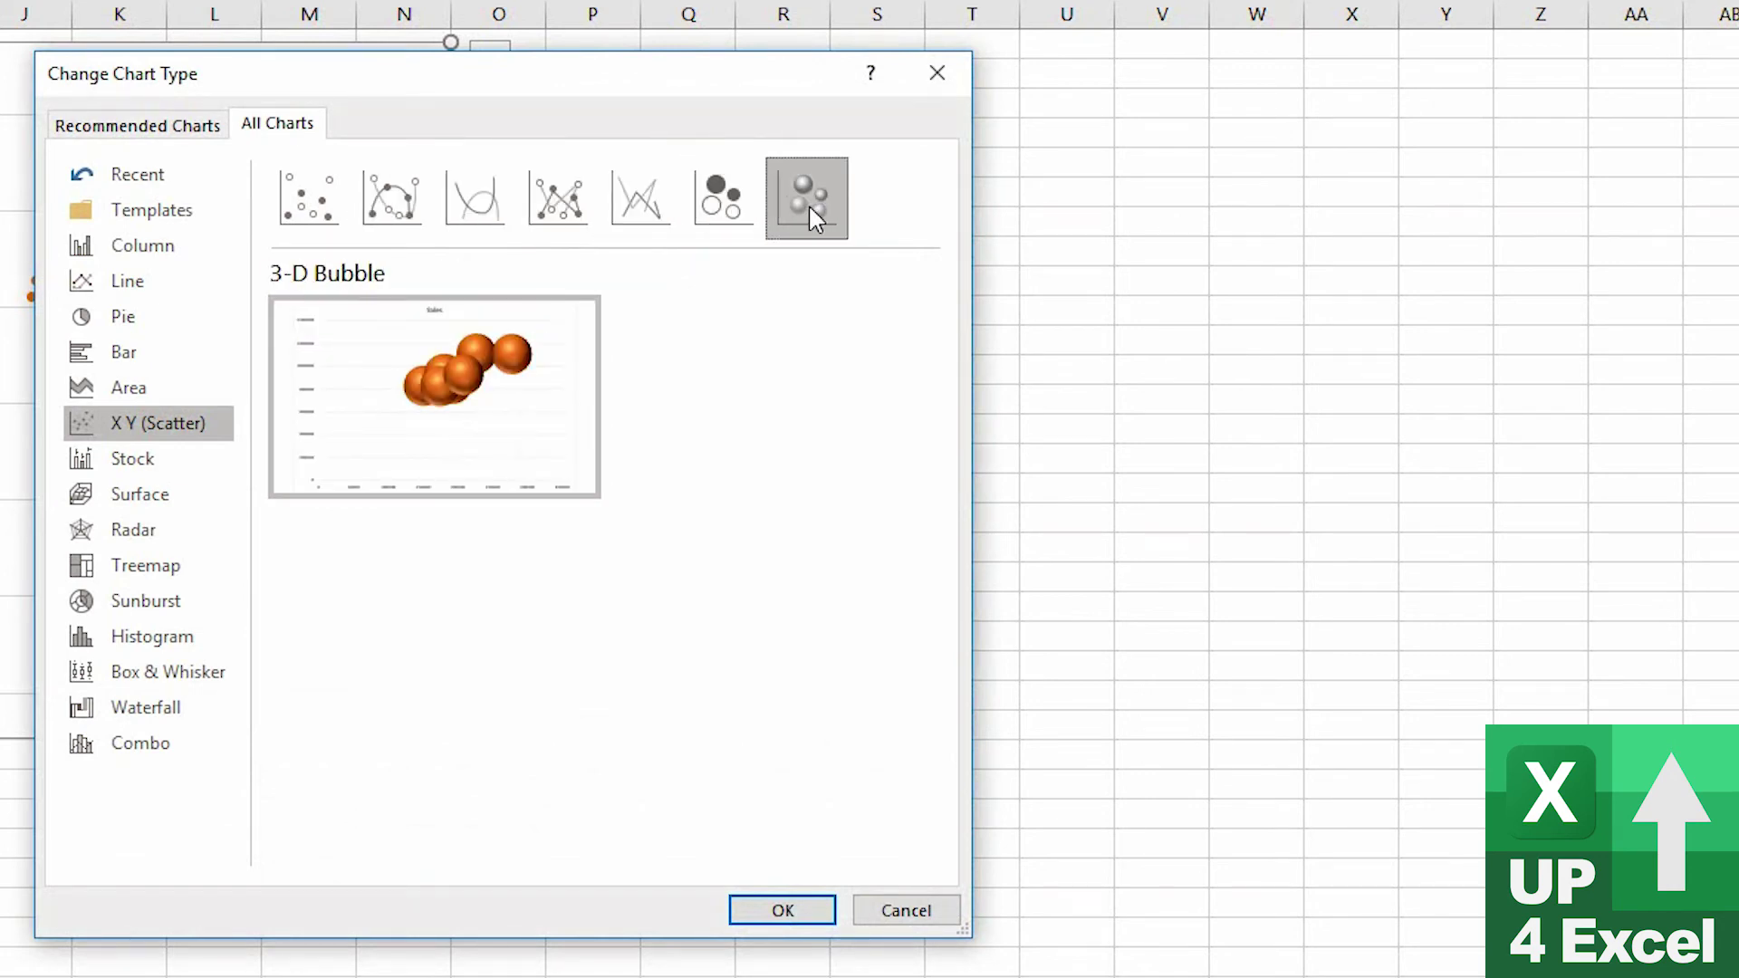
click(306, 192)
Step: Browse the Stock, Surface and Radar chart types
click(160, 462)
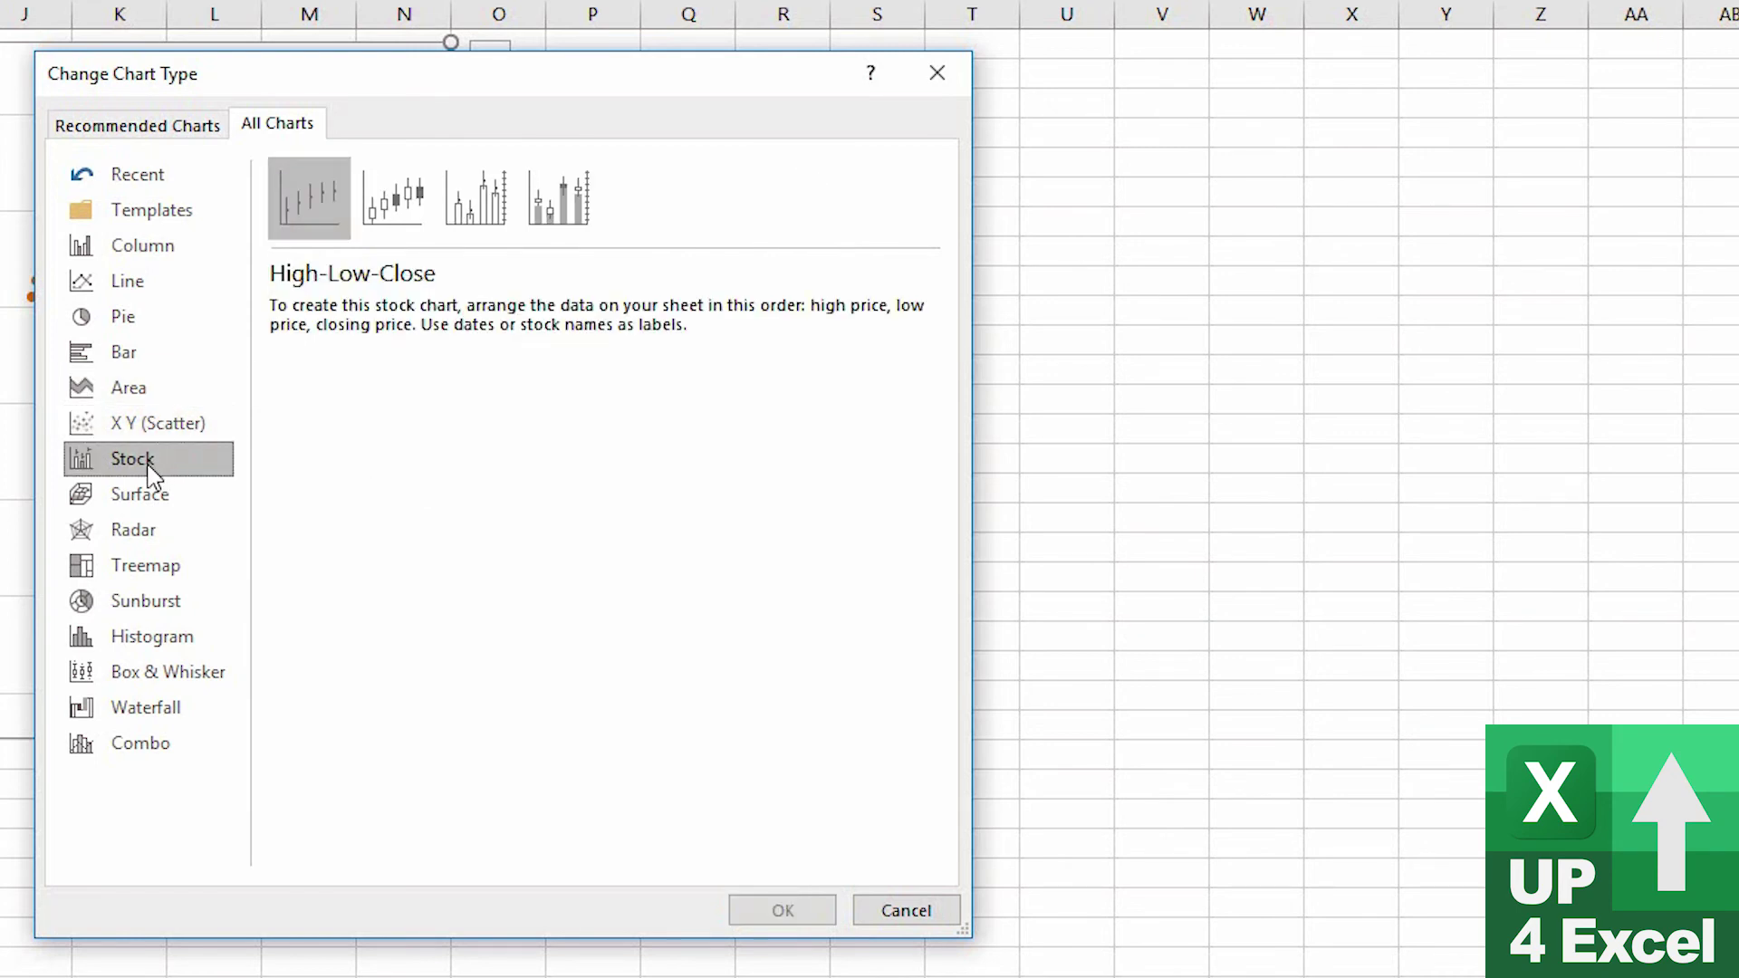
click(181, 504)
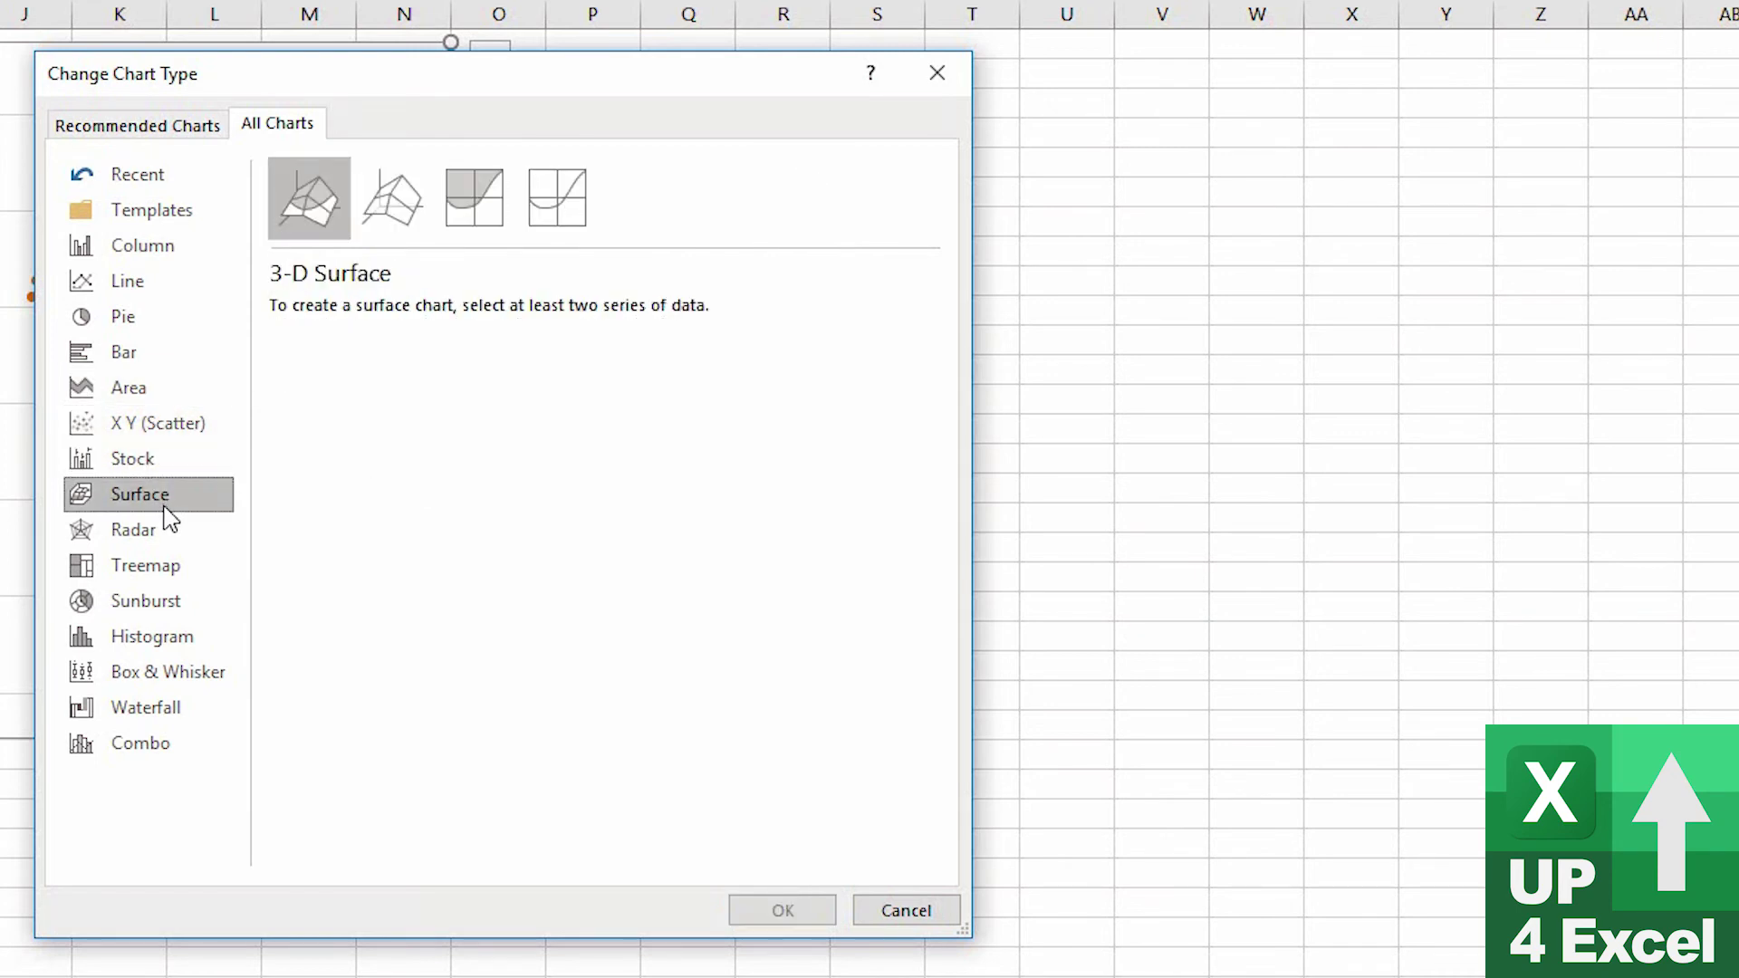
click(154, 533)
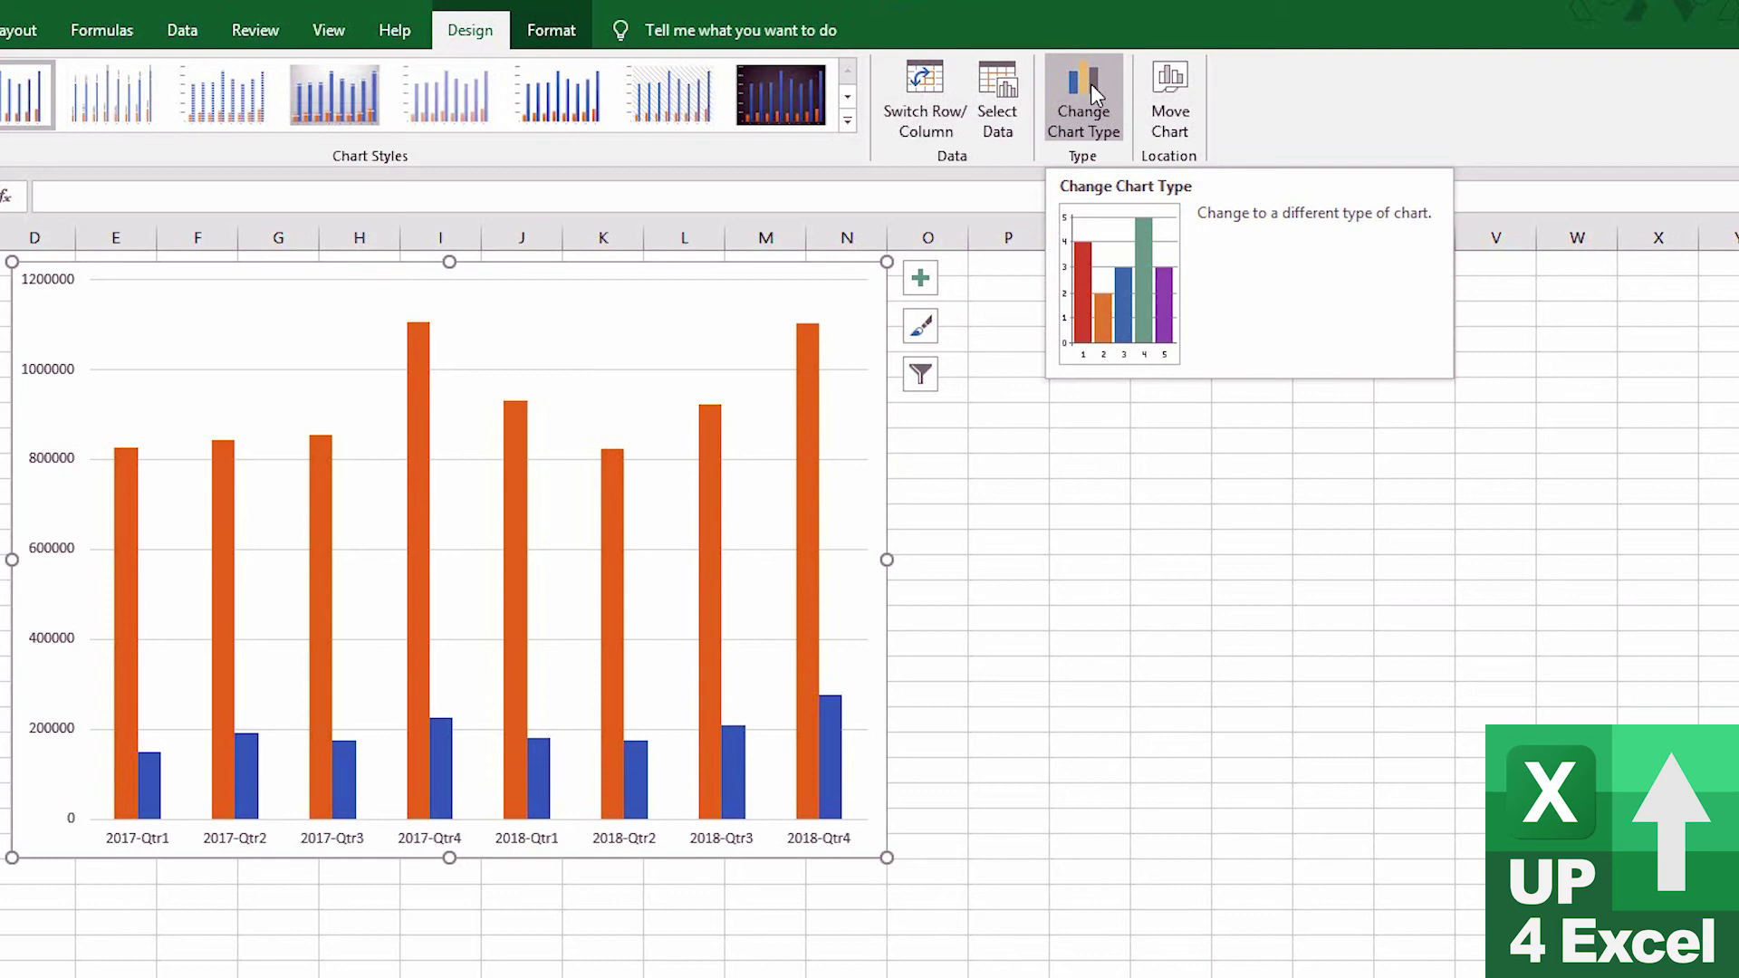
Step: Switch the chart type dialog to Combo and select the Sales and Profit series rows
click(1090, 81)
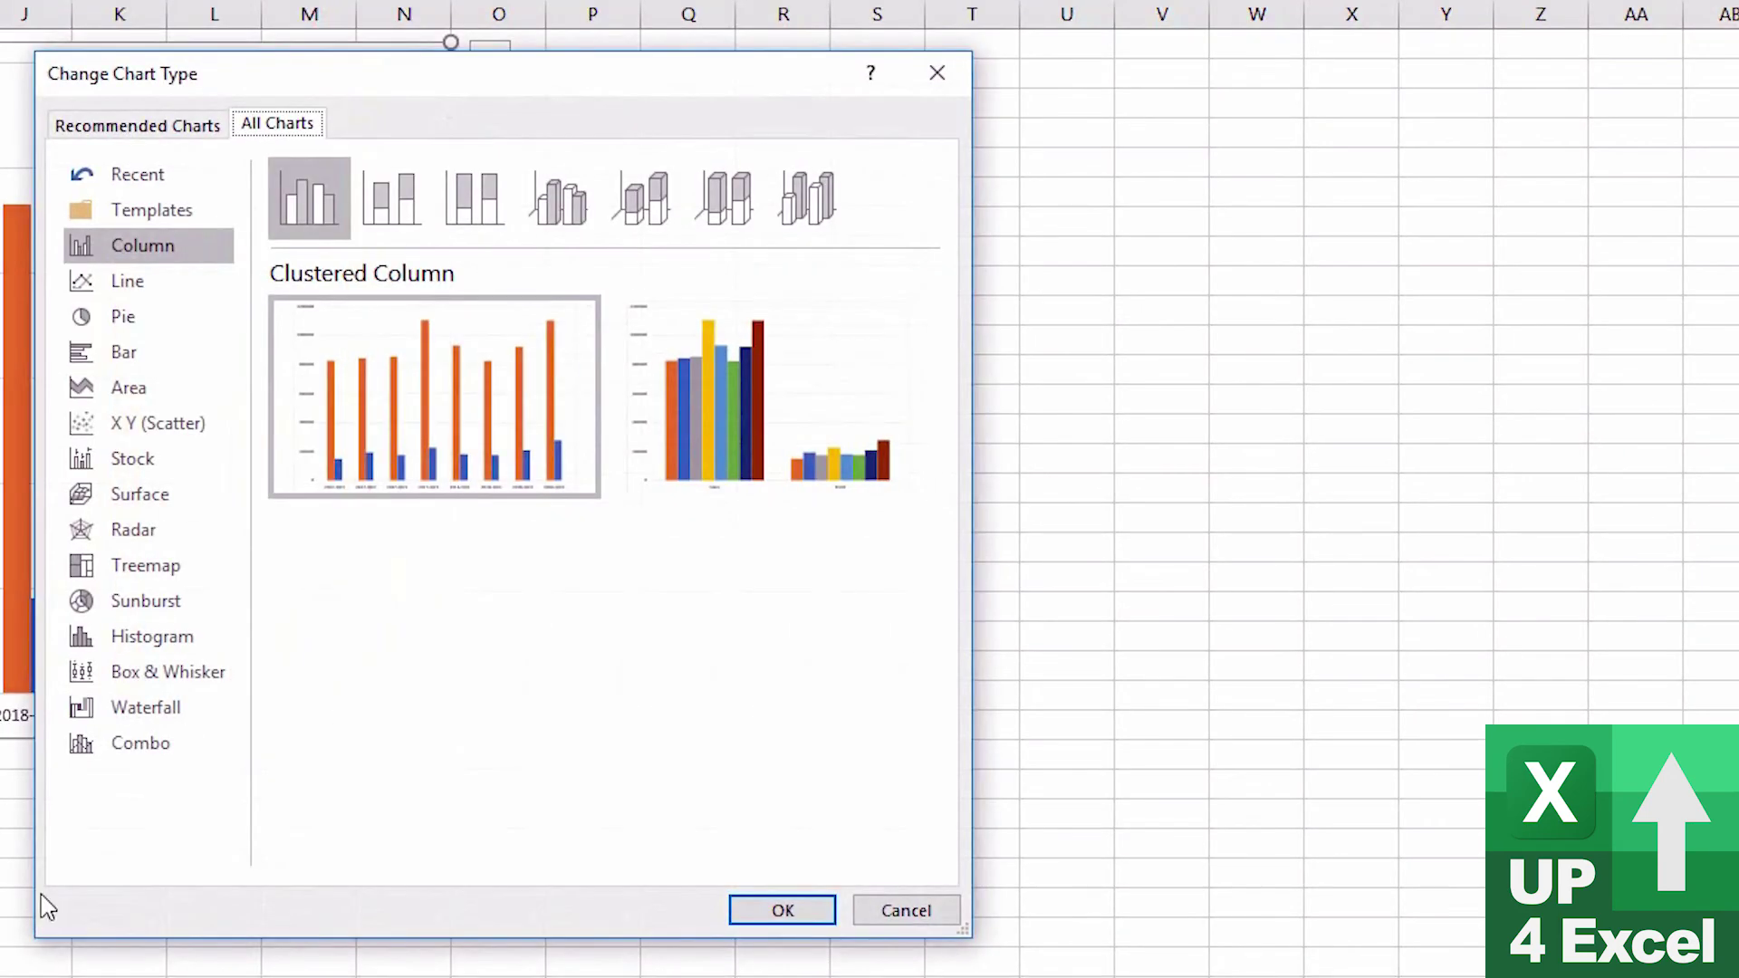
click(132, 763)
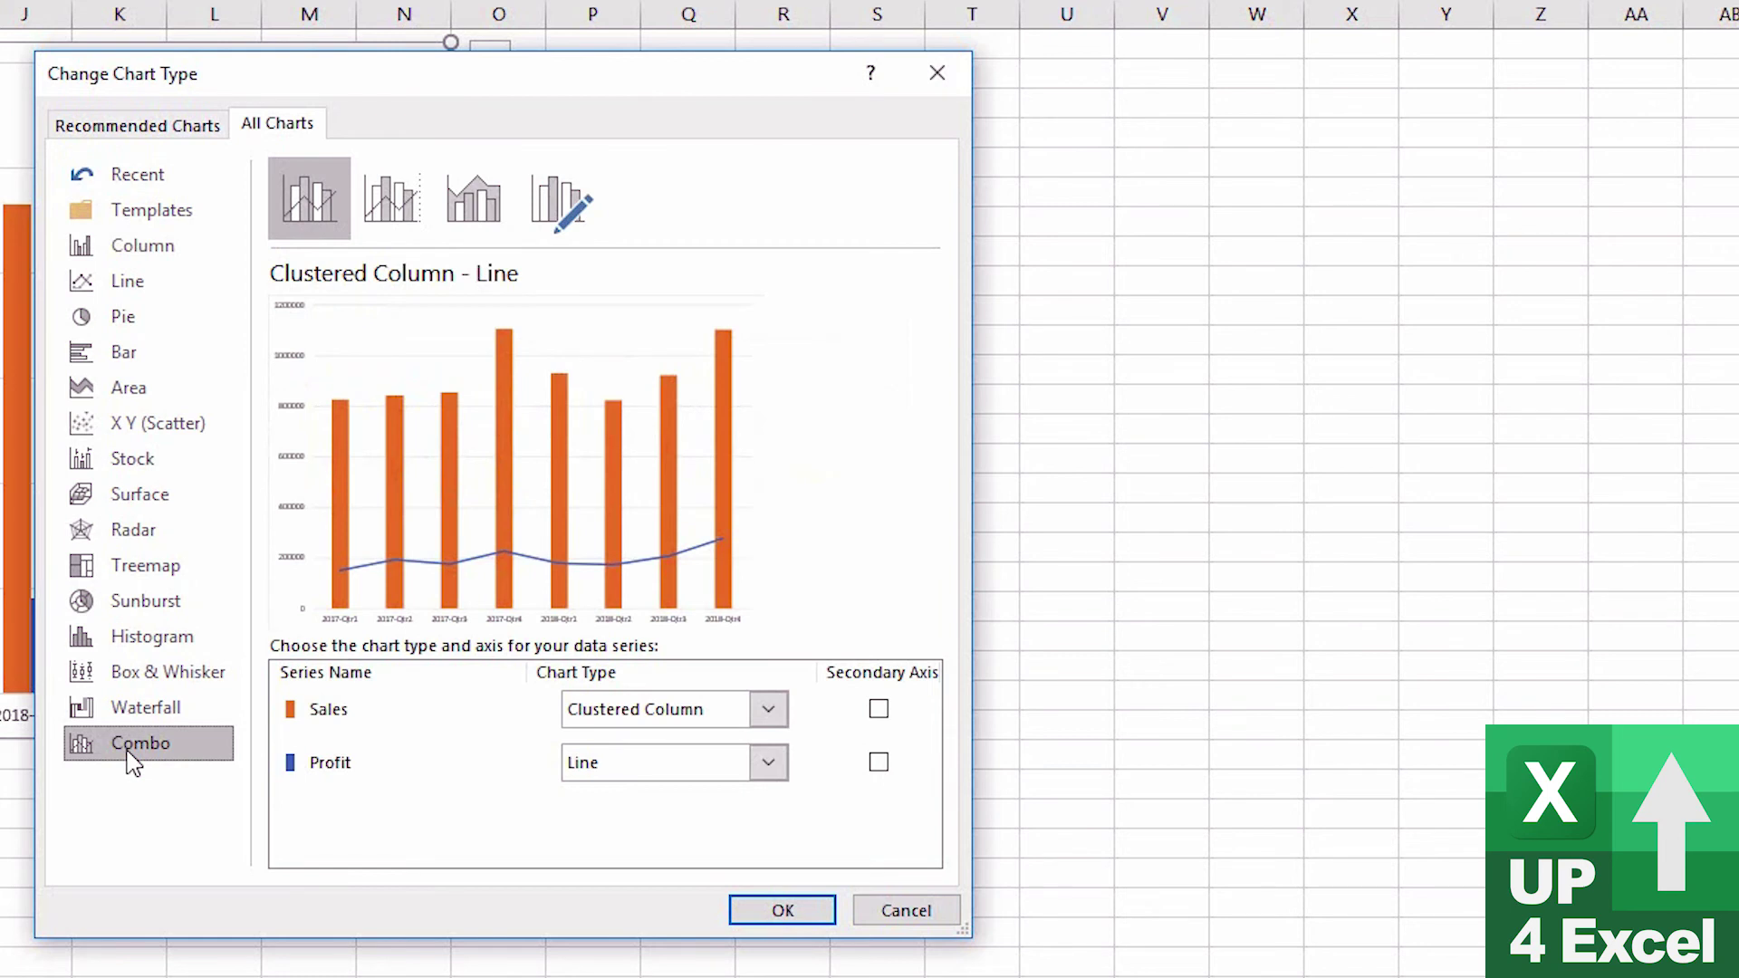
click(367, 716)
click(364, 764)
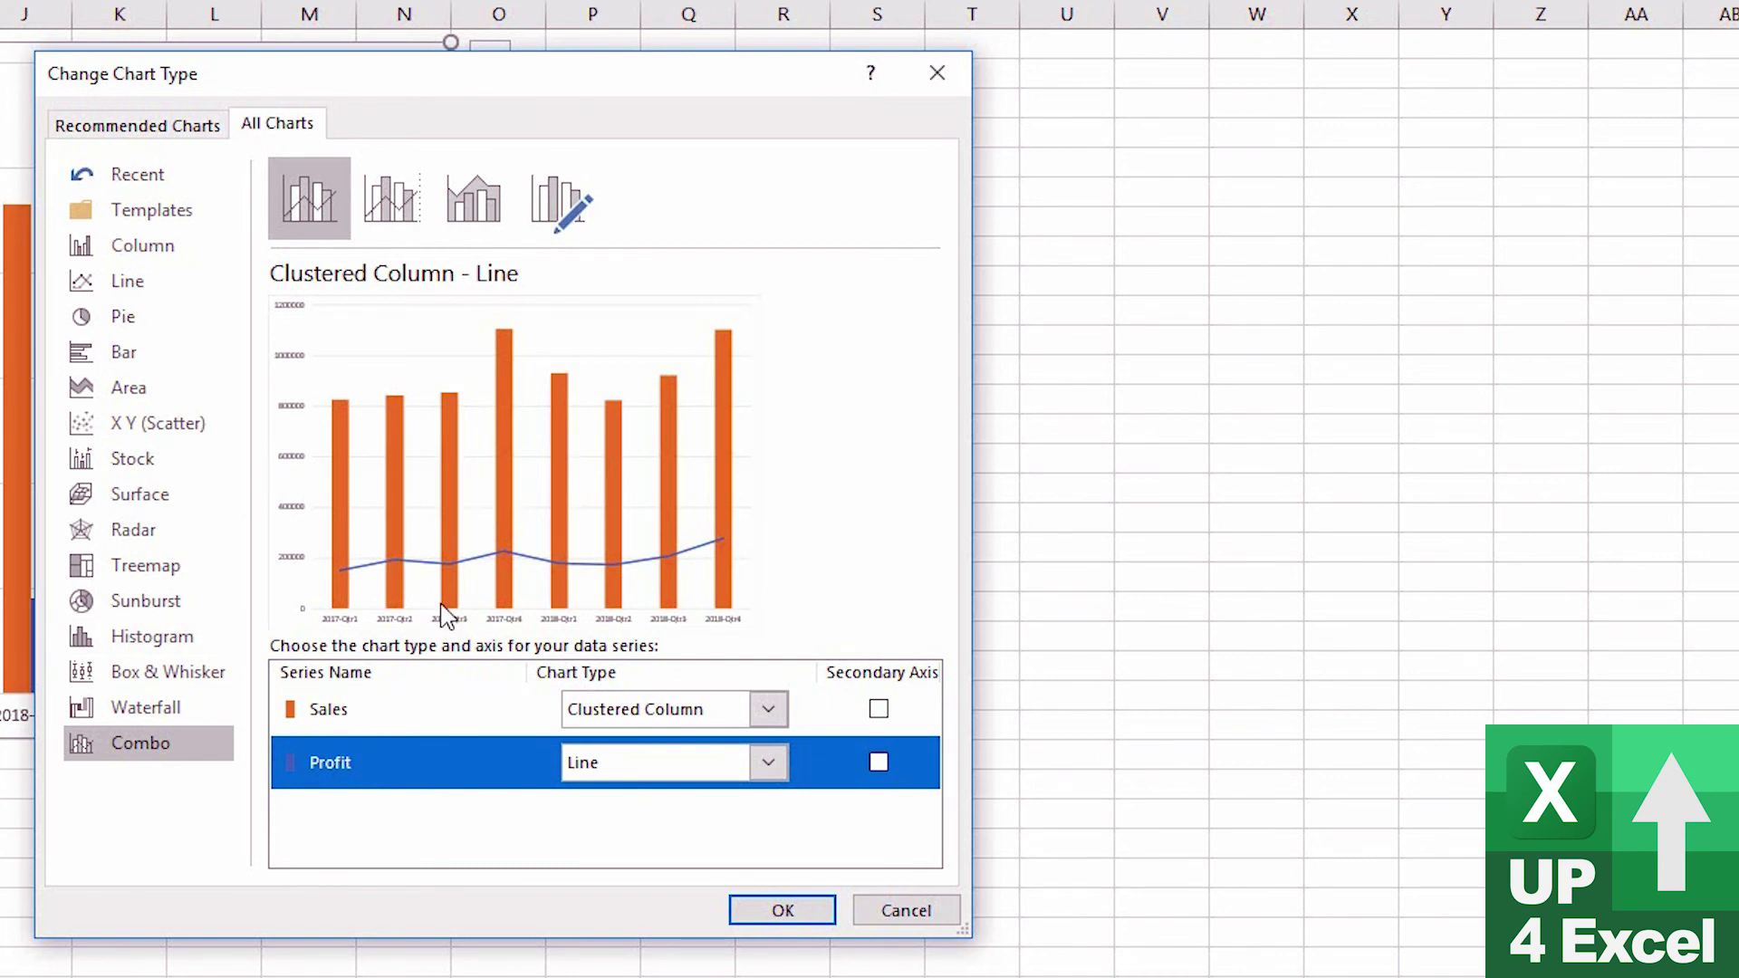
click(391, 725)
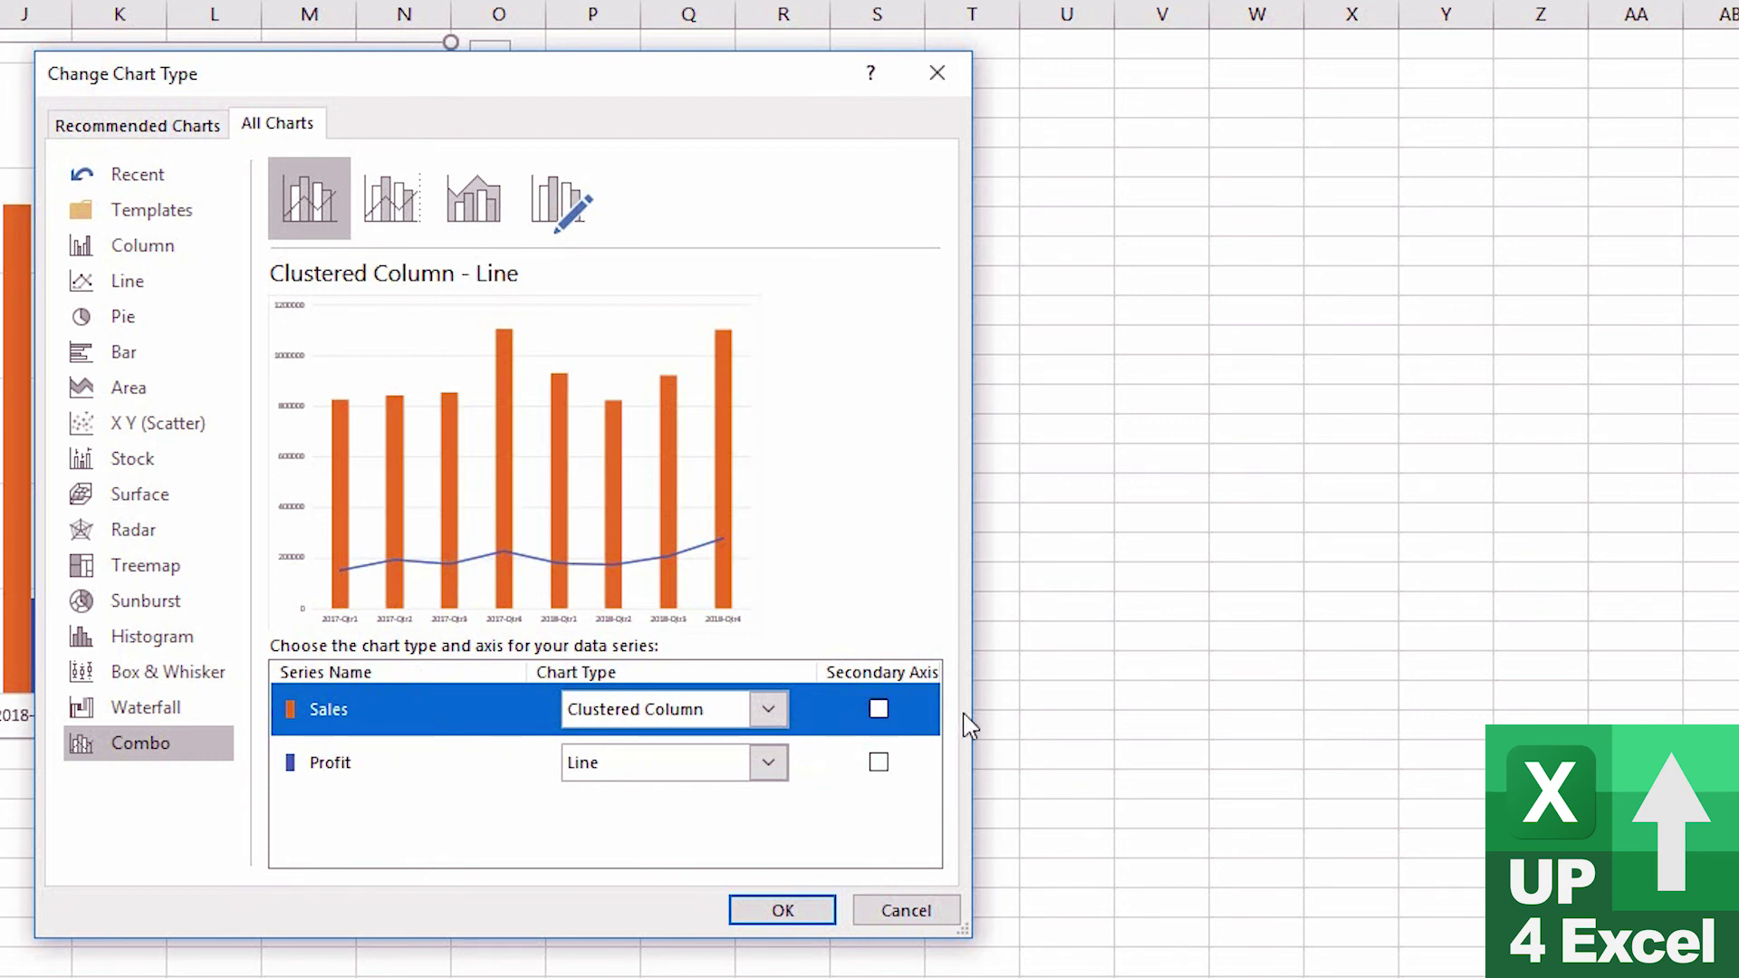
click(330, 761)
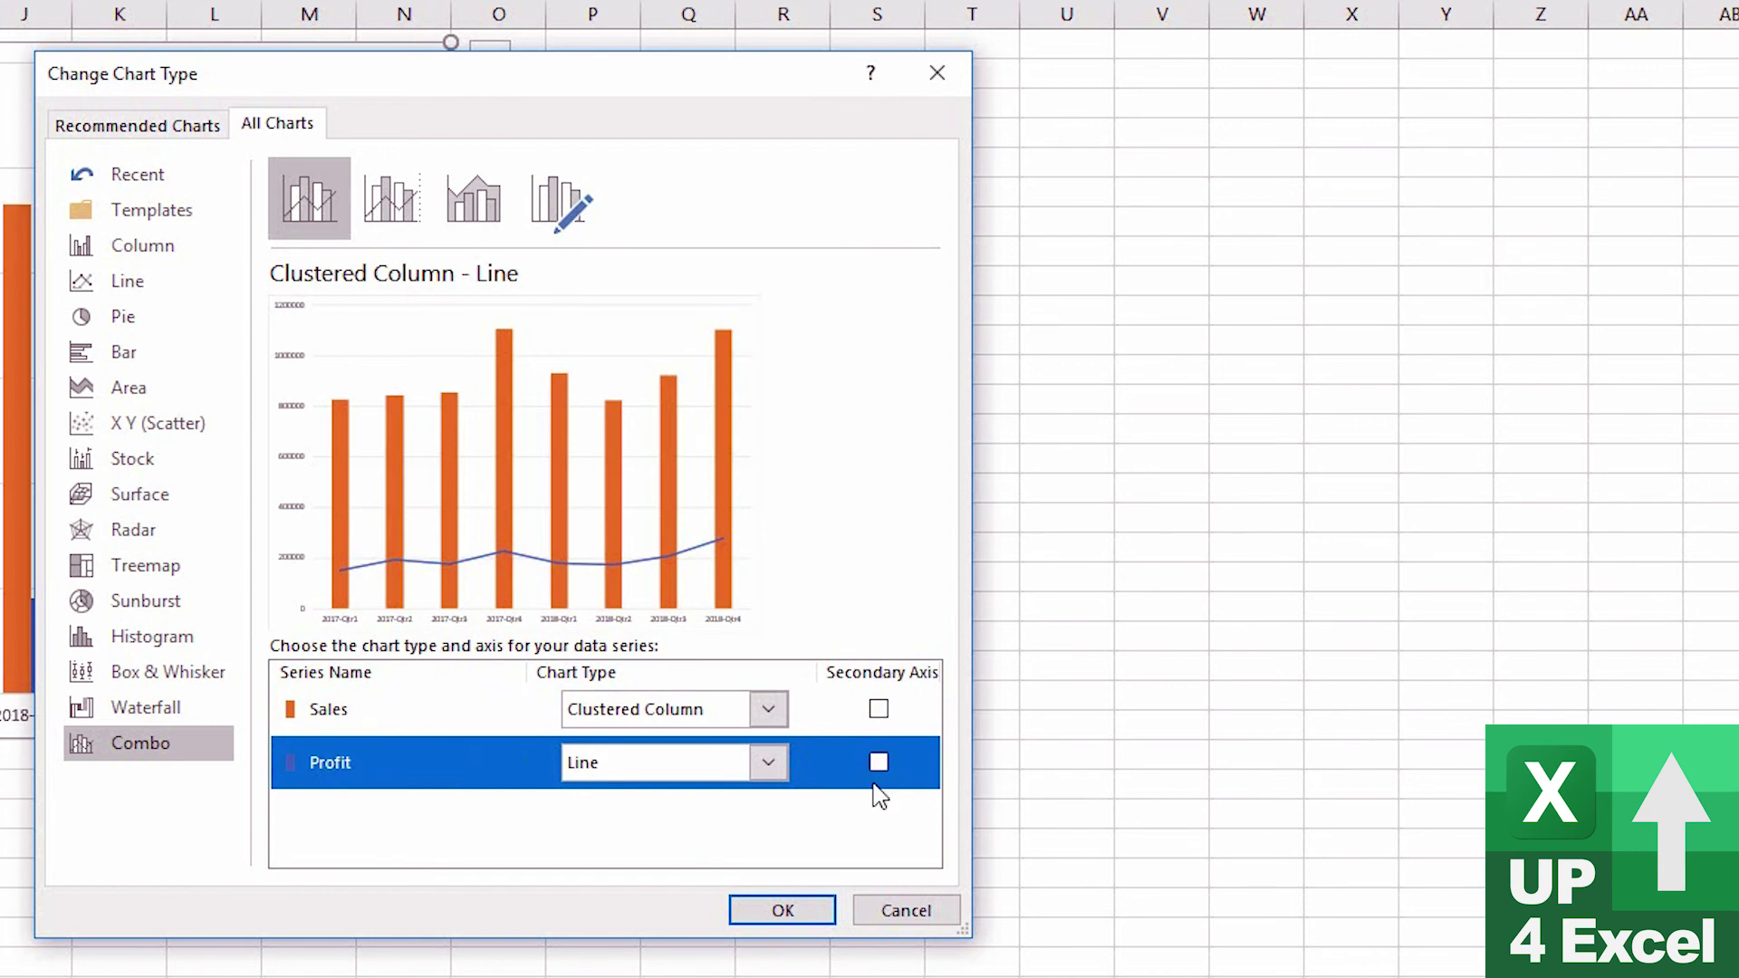
Step: Try Stacked Line with Markers and Clustered Bar for Profit, then choose Line with Markers
click(768, 765)
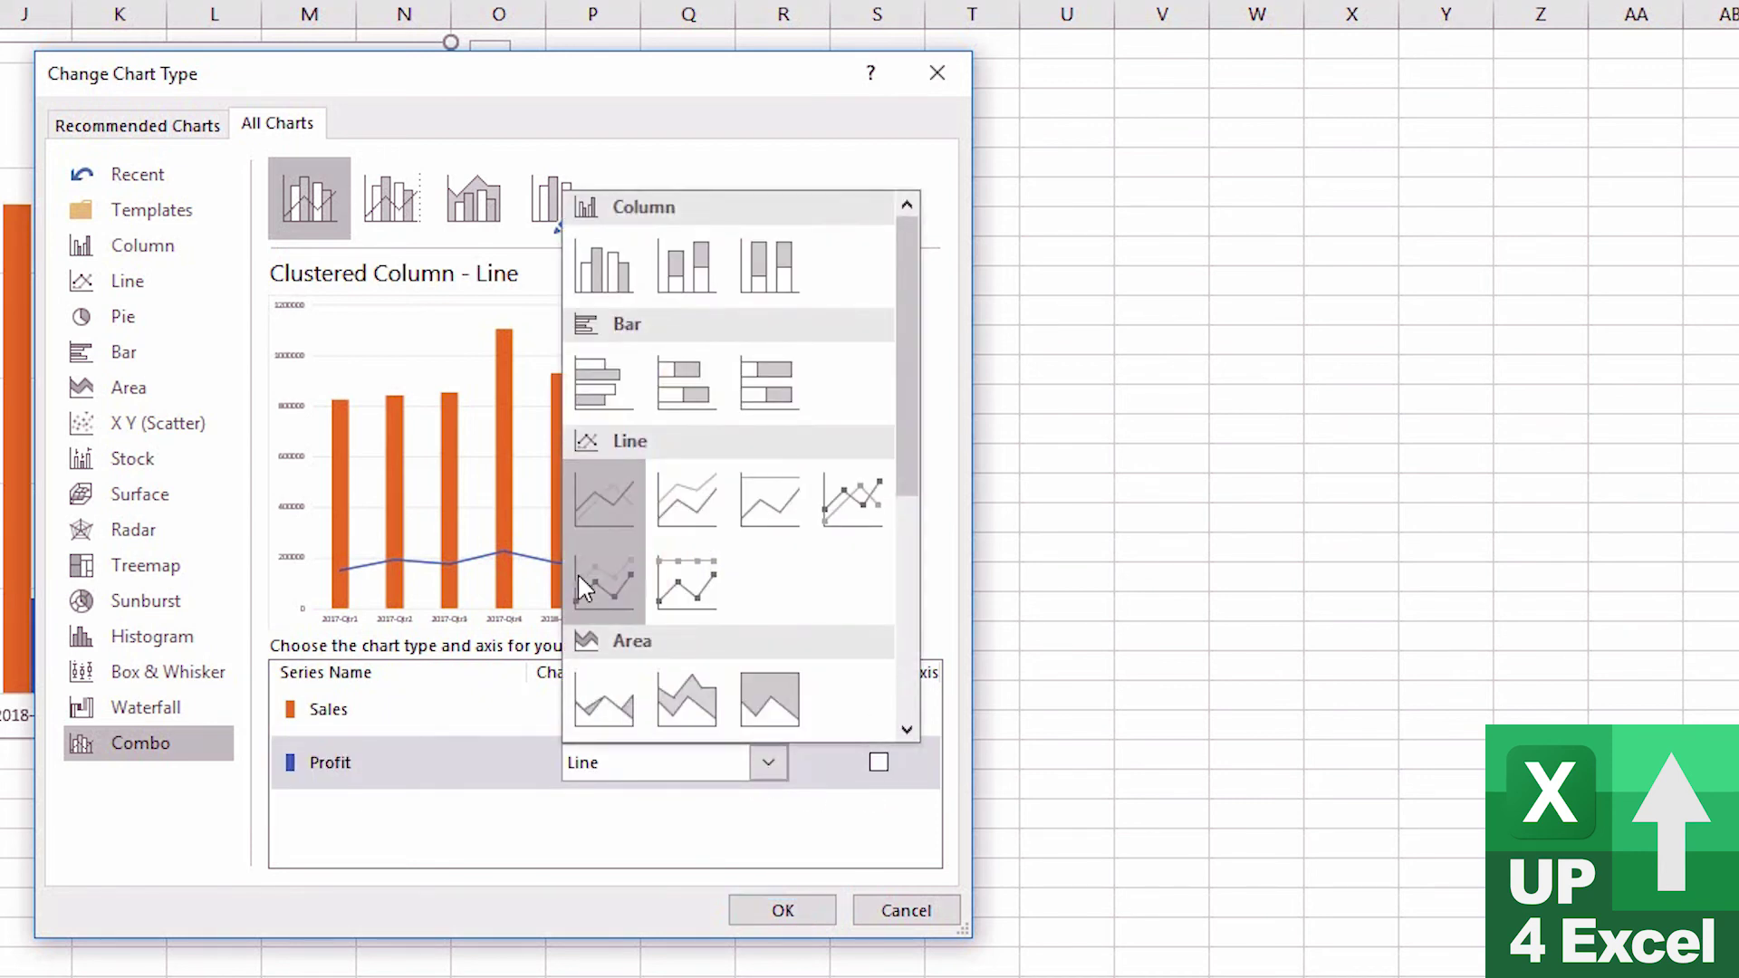
click(584, 578)
click(770, 766)
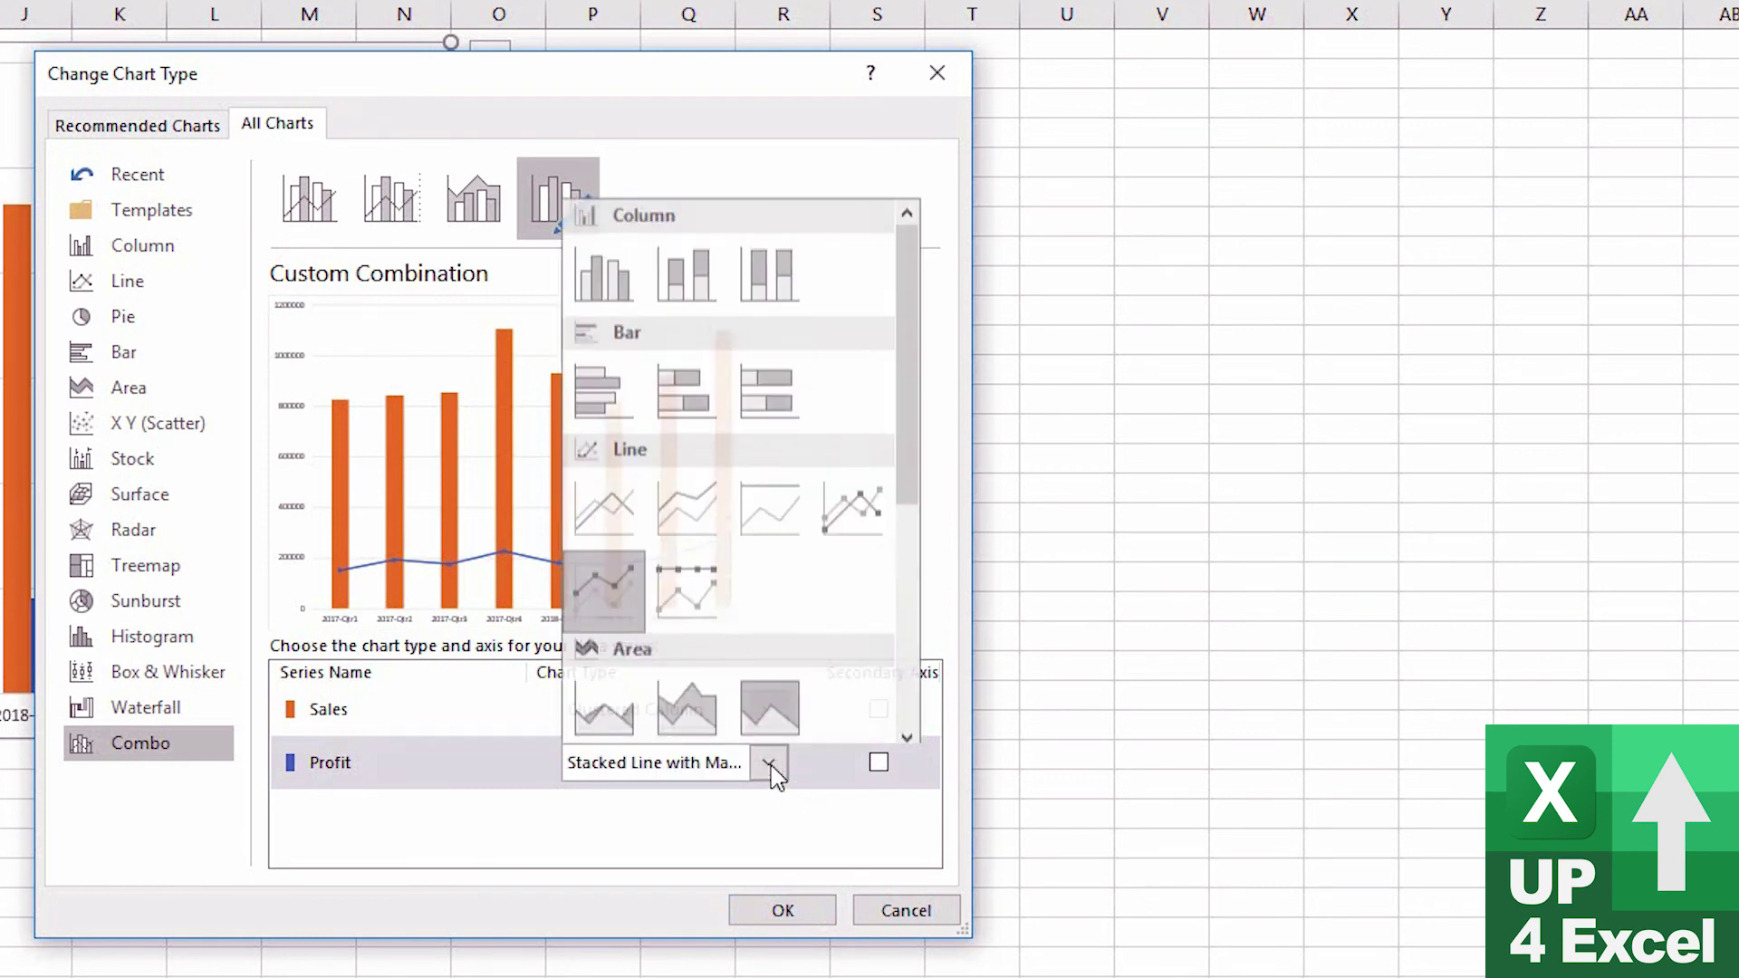
click(605, 392)
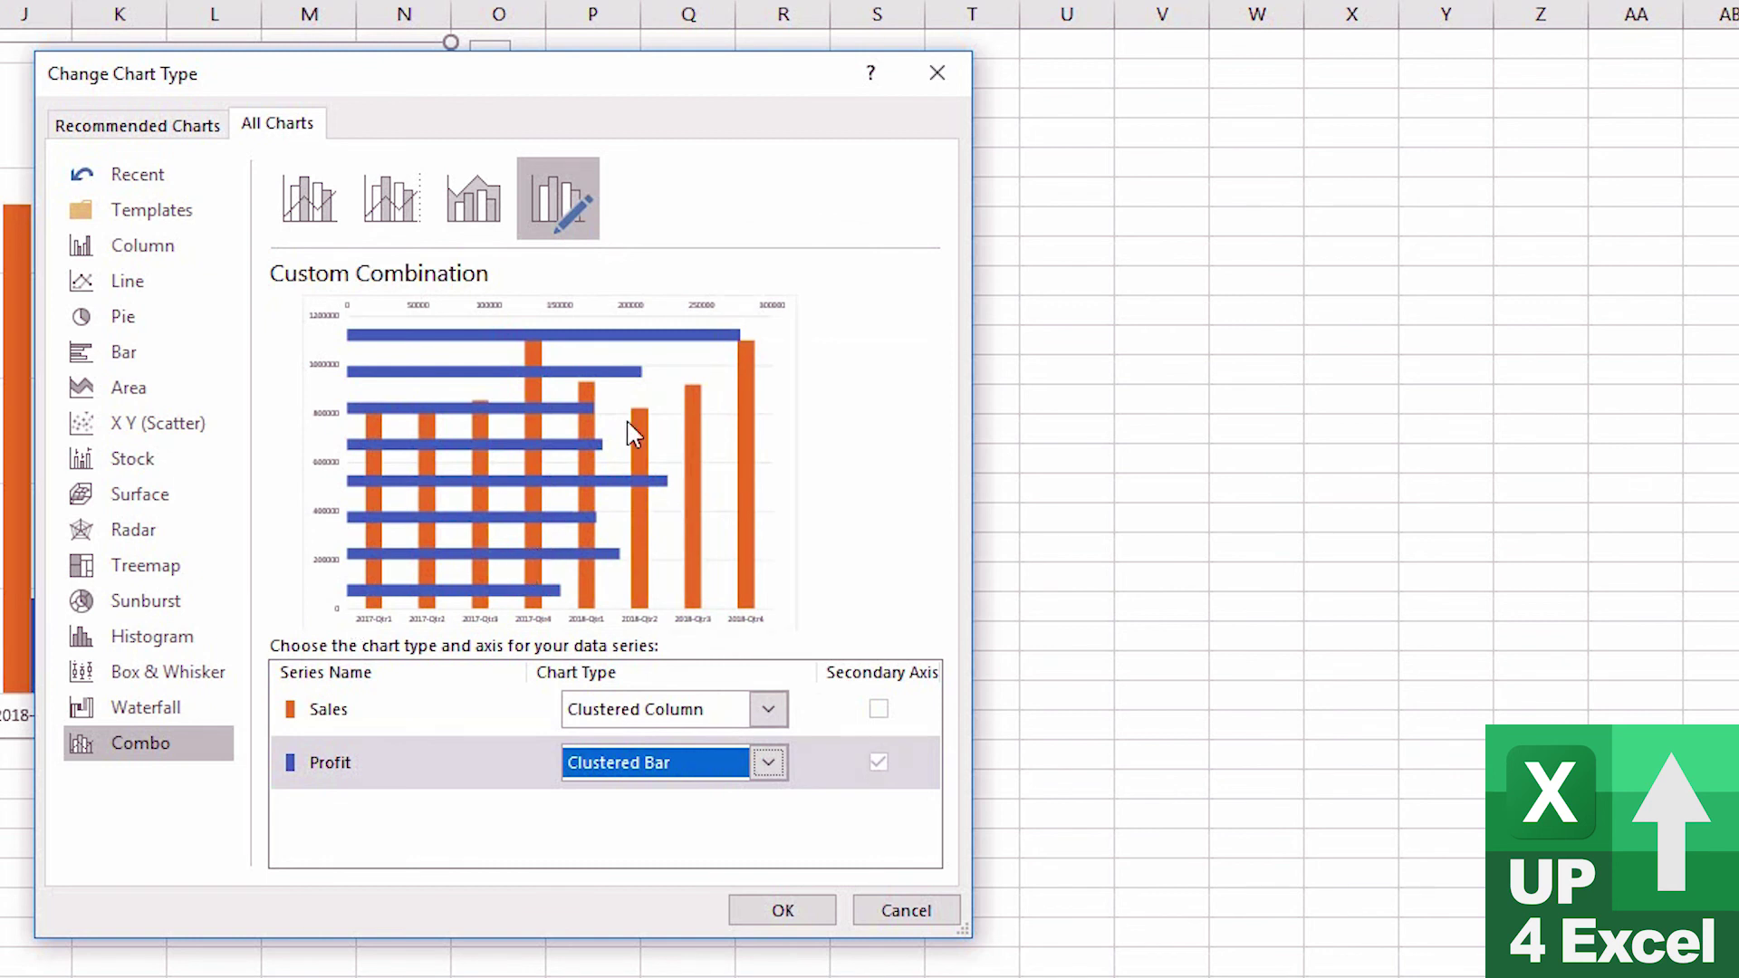
click(772, 764)
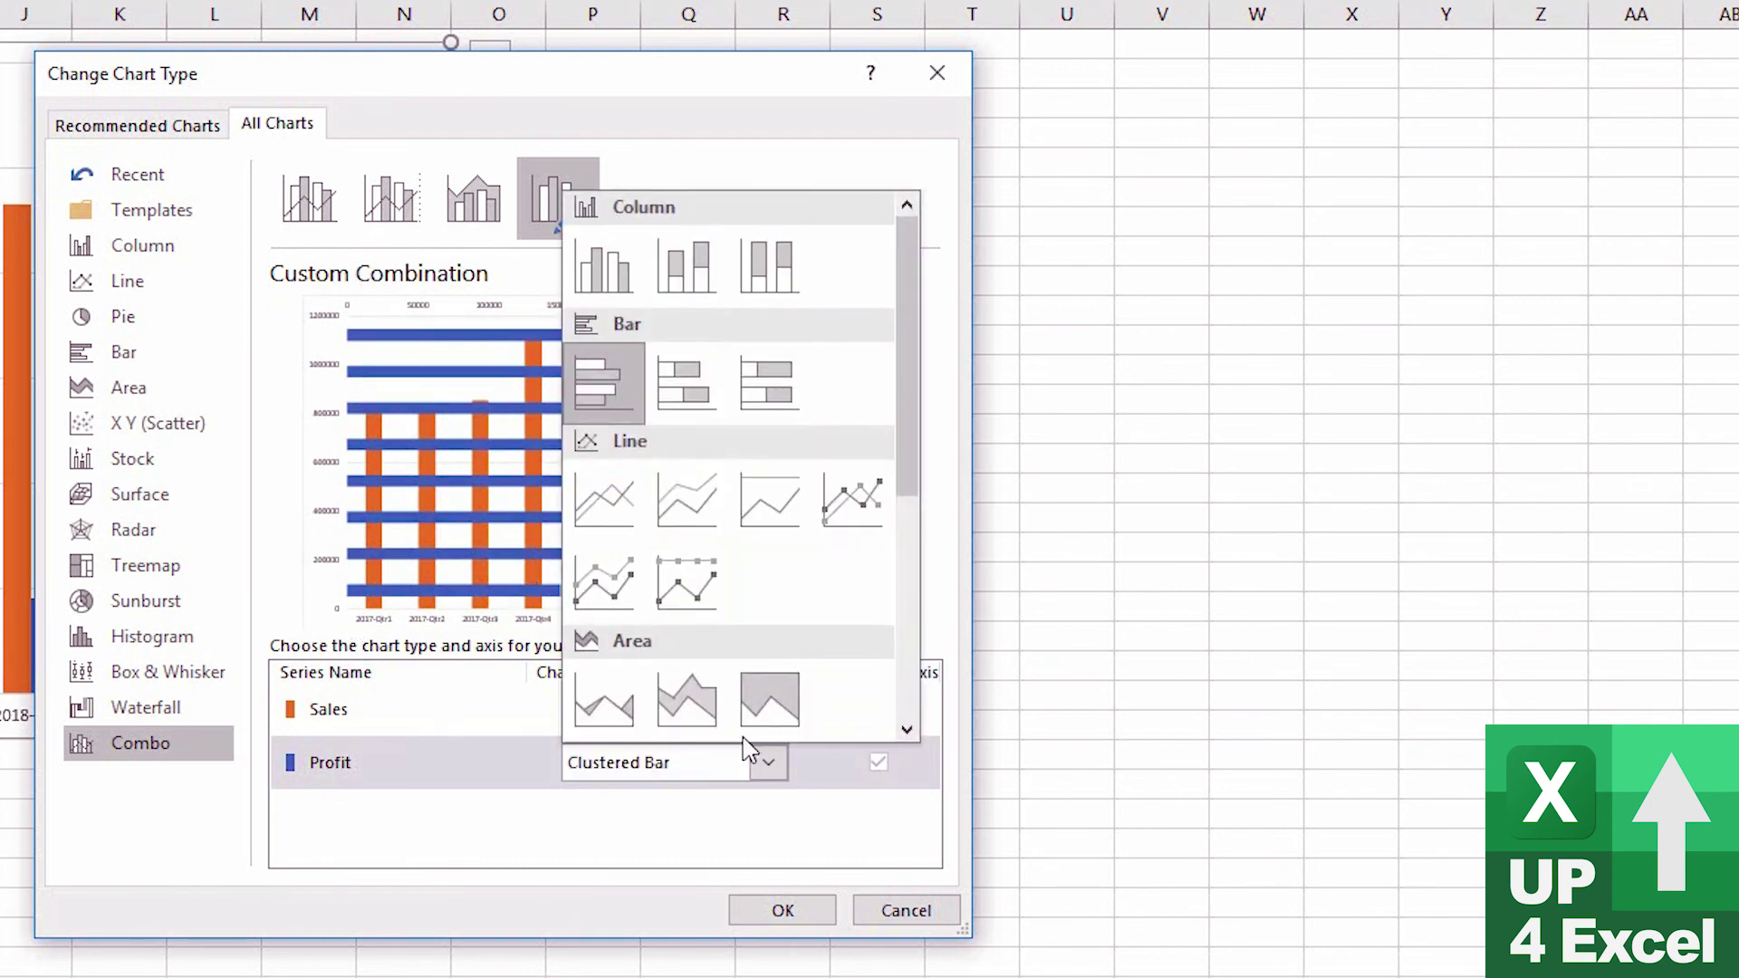
click(852, 521)
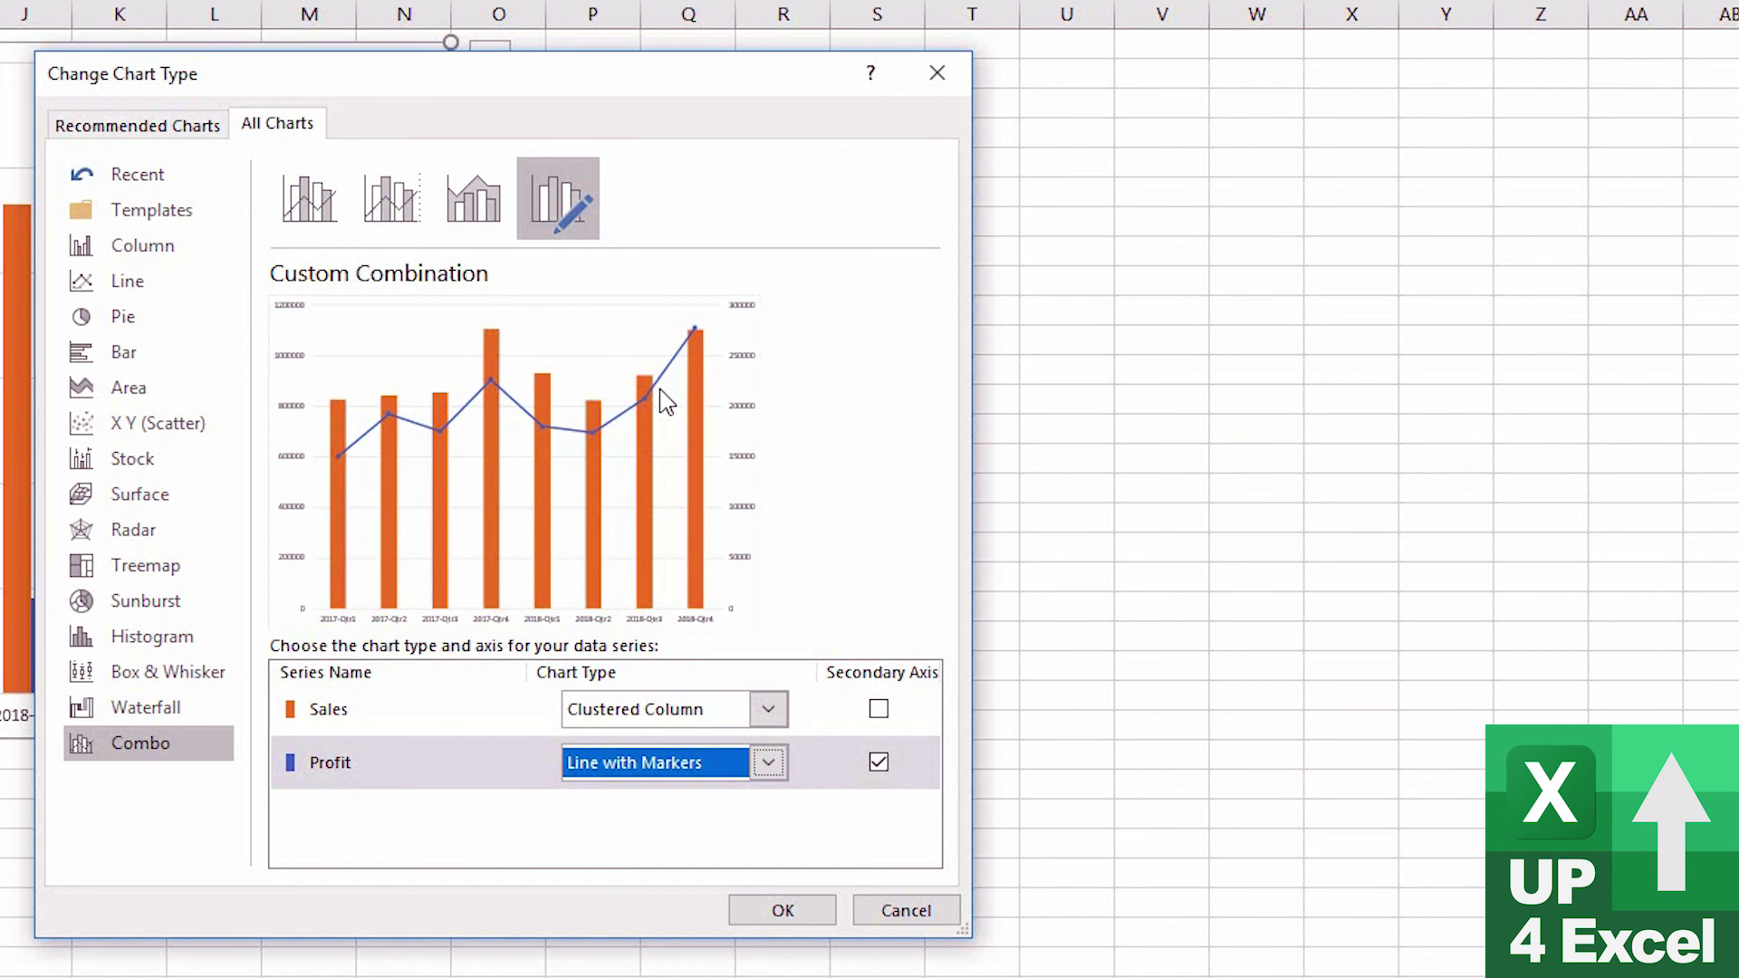
Step: Uncheck Secondary Axis for Profit so it shares the primary axis with Sales
click(880, 763)
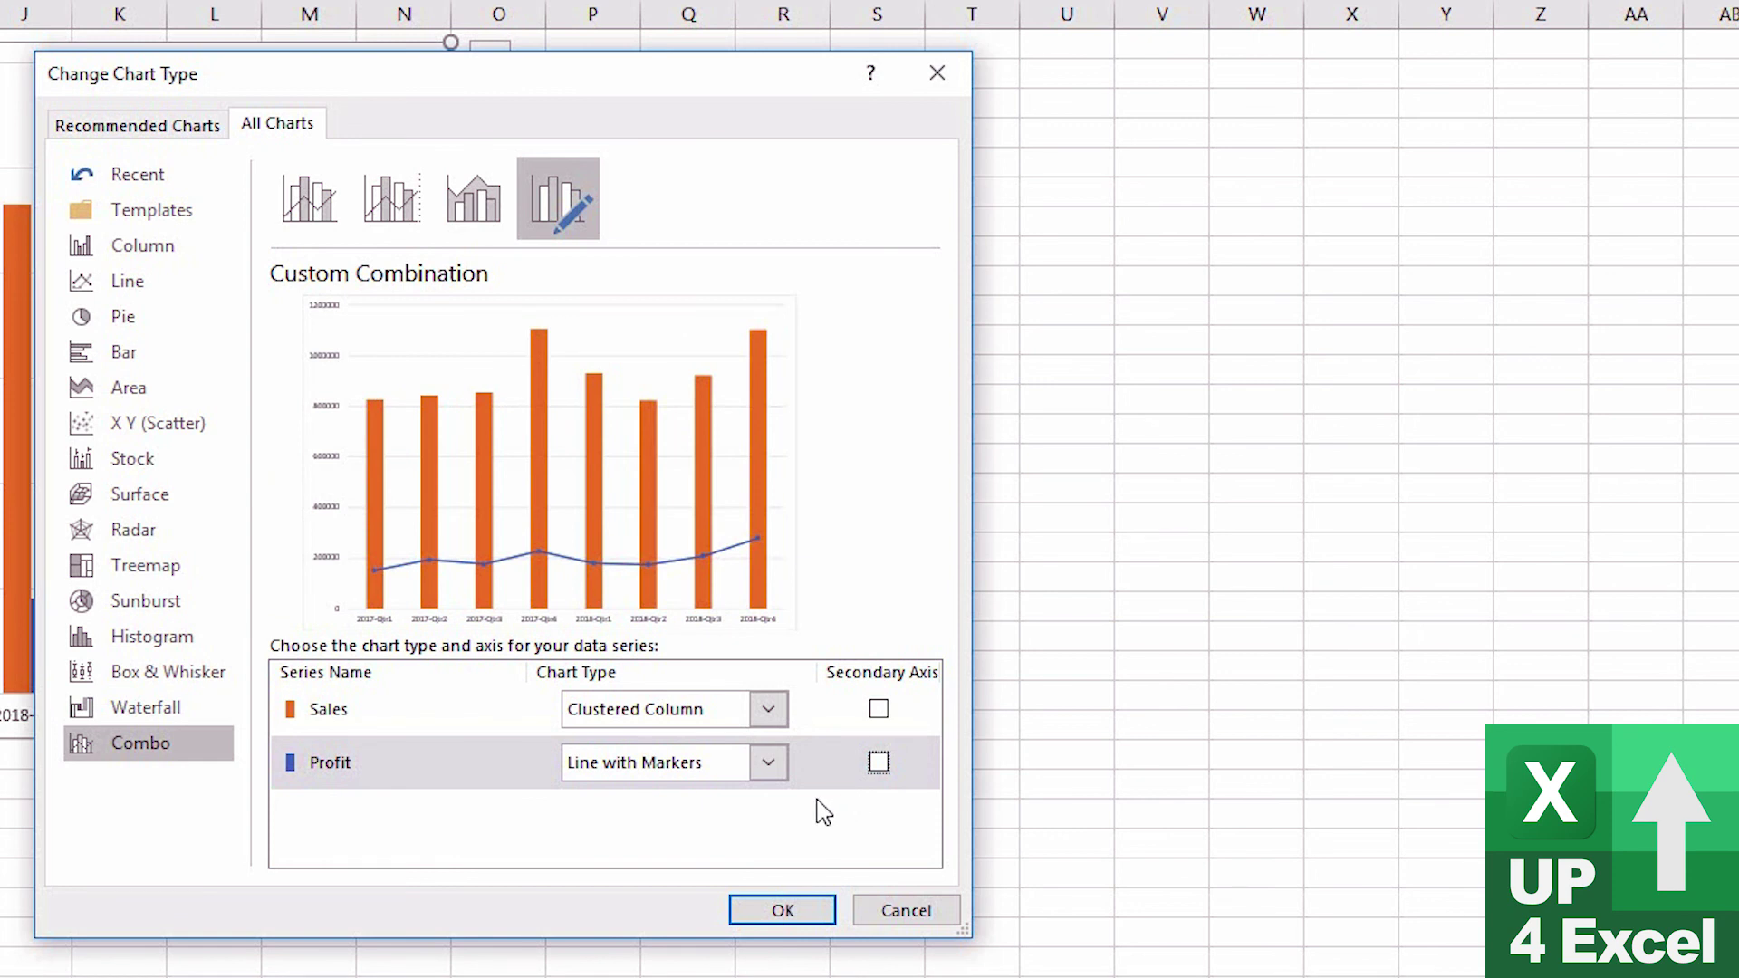